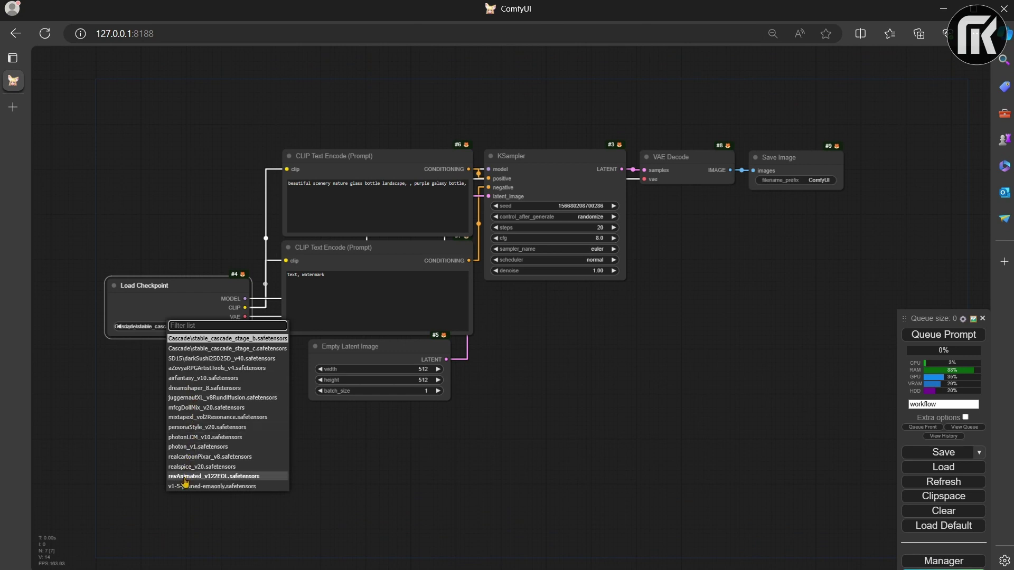
Step: Load the revAnimated_v122EOL checkpoint and search the Manager's custom nodes for 'ipadap'
{"action": "left_click", "coordinate": [185, 477]}
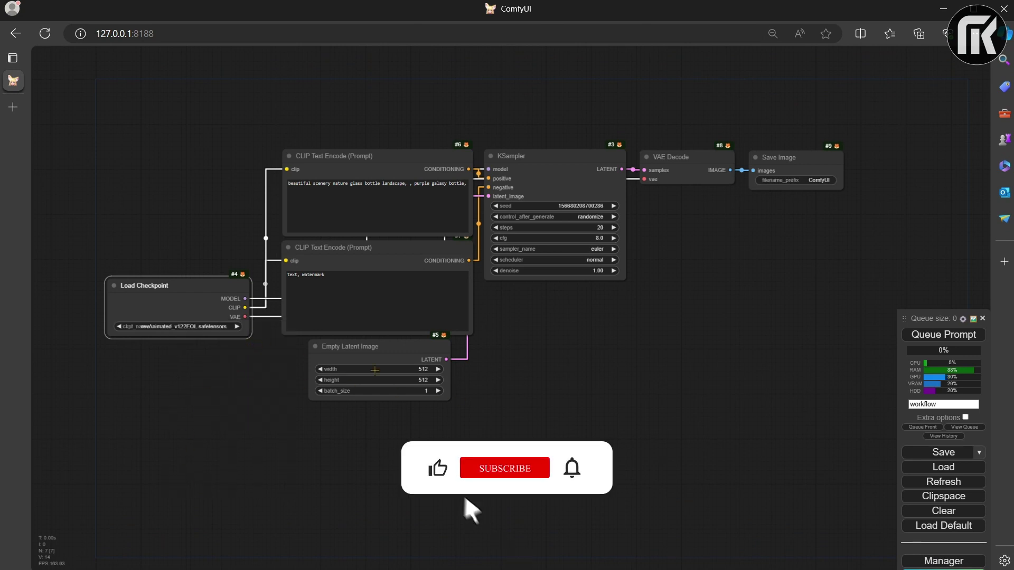
{"action": "left_click", "coordinate": [944, 563]}
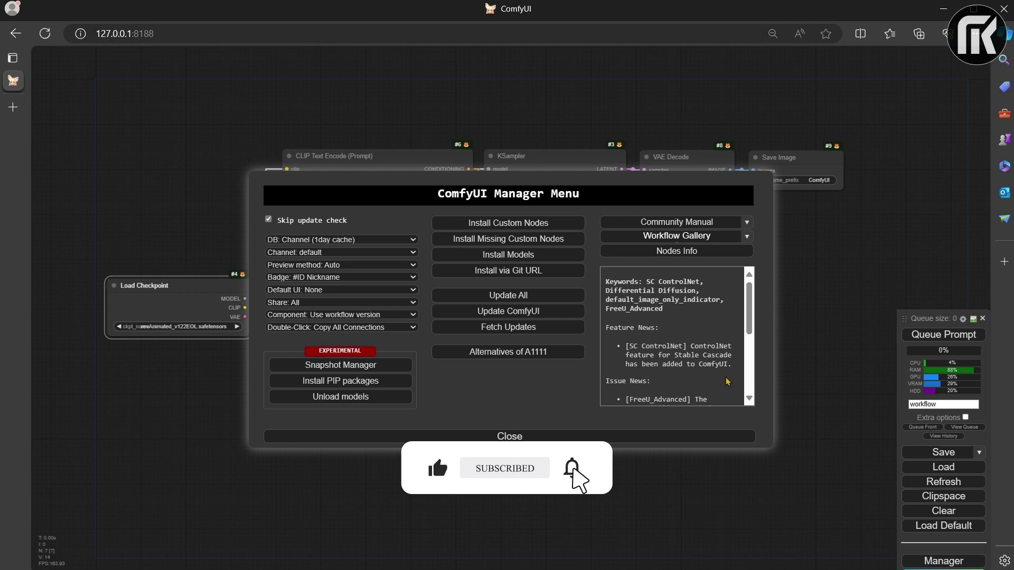
{"action": "left_click", "coordinate": [538, 225]}
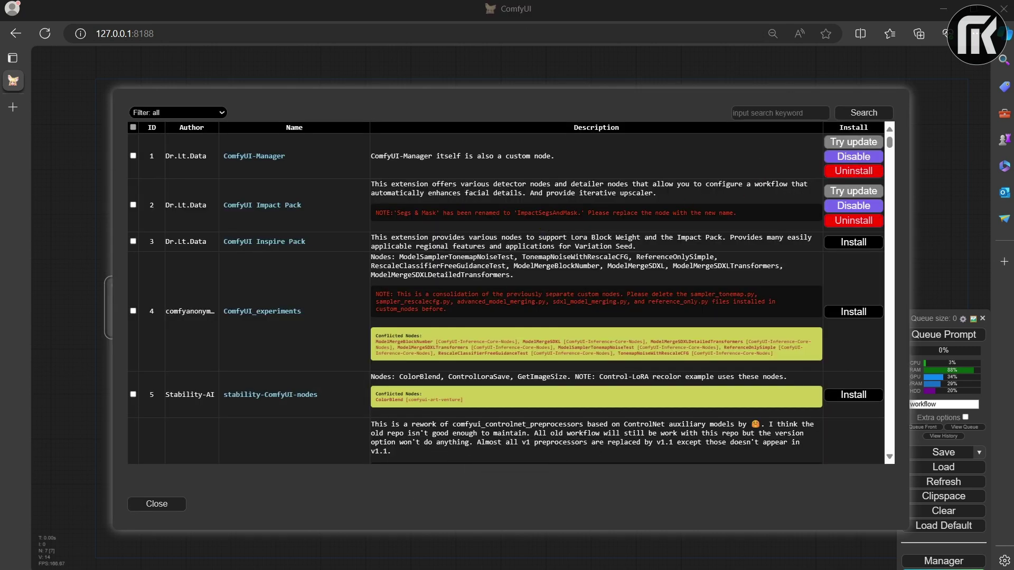
{"action": "left_click", "coordinate": [774, 113]}
{"action": "type", "text": "ipadap"}
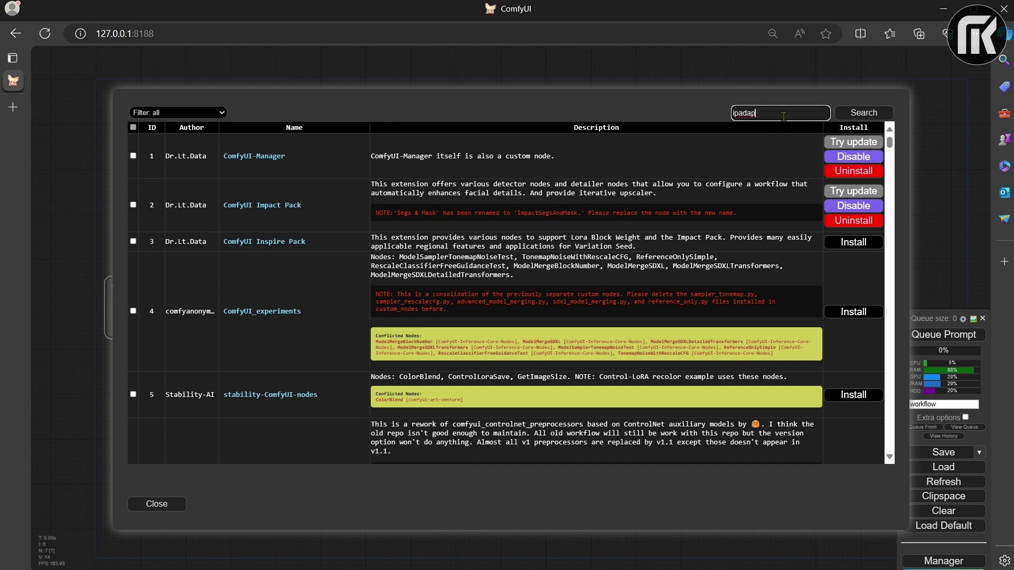
{"action": "left_click", "coordinate": [858, 114]}
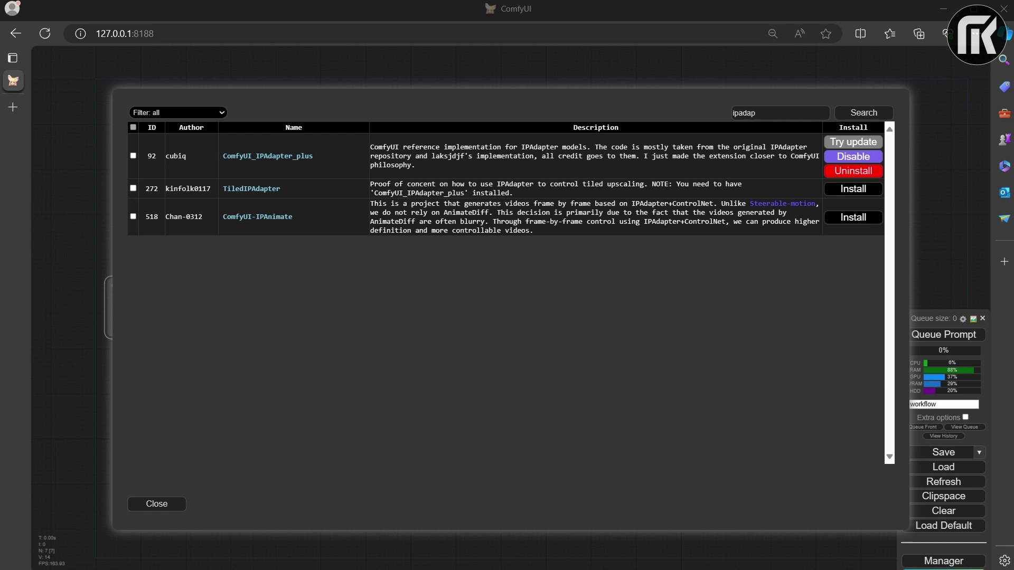
Step: Search the custom node list for 'essentials' to confirm ComfyUI Essentials is installed
{"action": "double_click", "coordinate": [786, 116]}
{"action": "type", "text": "essentials"}
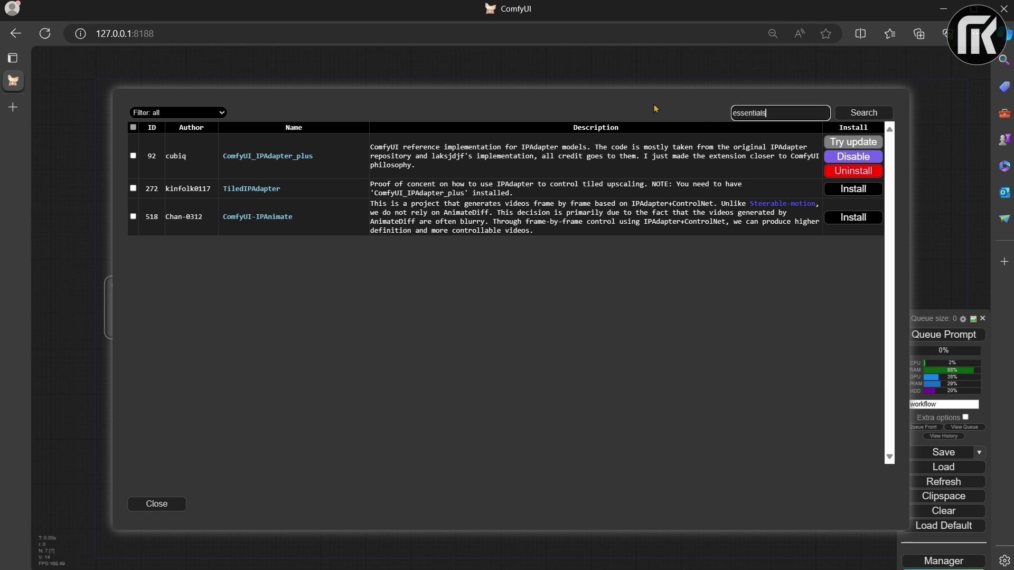
{"action": "left_click", "coordinate": [857, 114]}
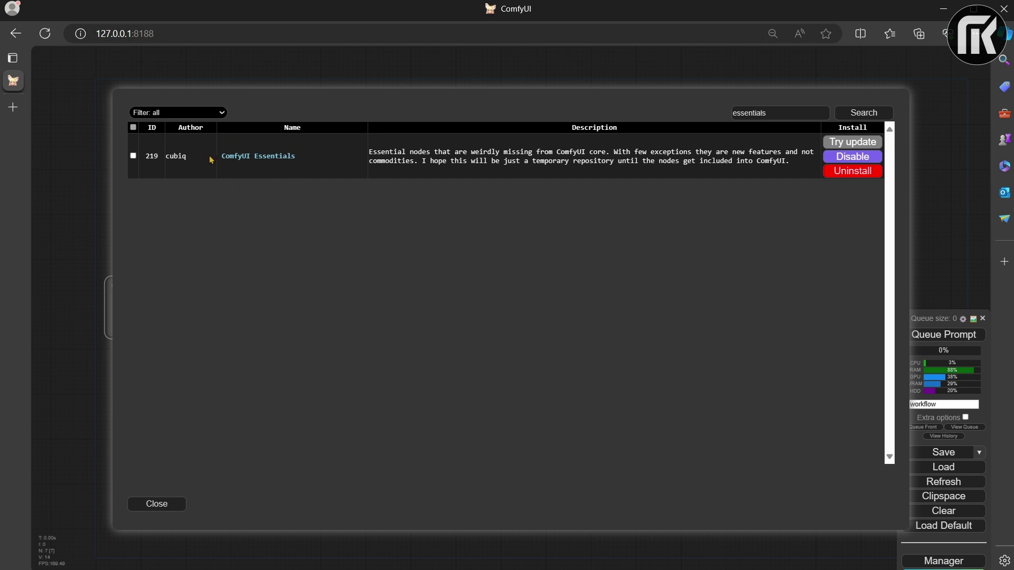
Step: Search Install Models for 'cli' to check the CLIPVision models show Installed, then close the Manager
{"action": "left_click", "coordinate": [157, 504]}
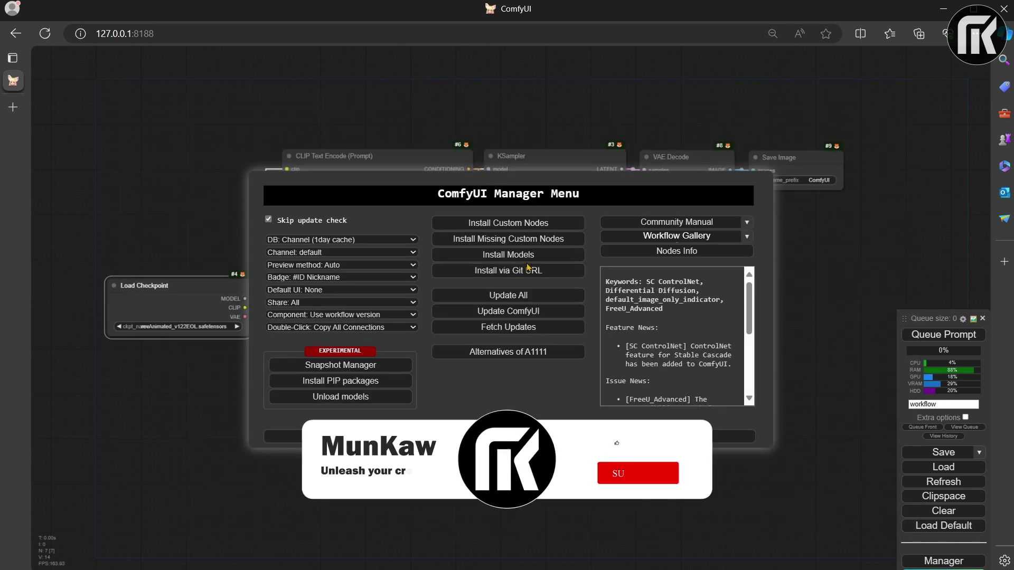
{"action": "left_click", "coordinate": [512, 256]}
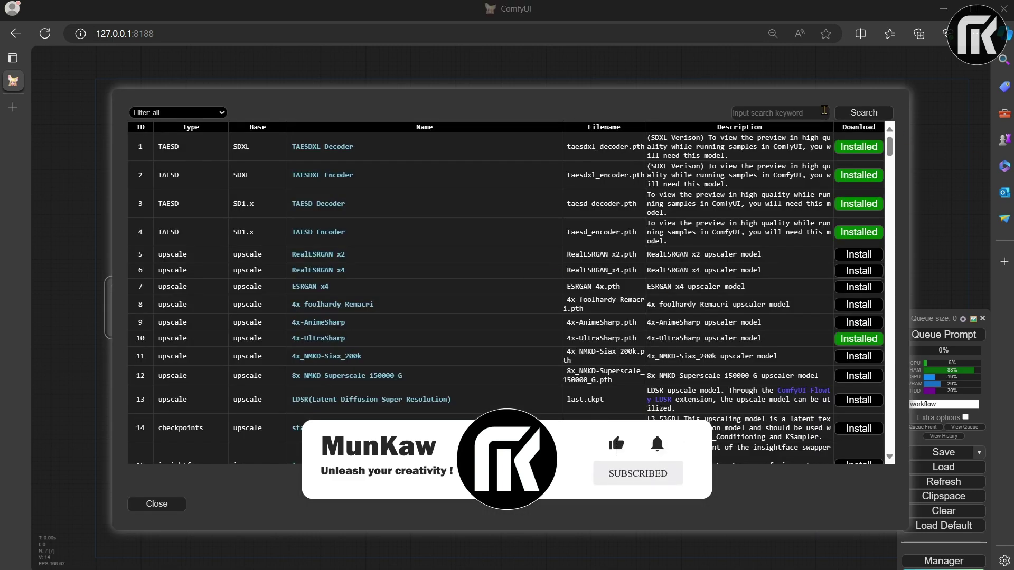
{"action": "left_click", "coordinate": [776, 108]}
{"action": "type", "text": "clipvision"}
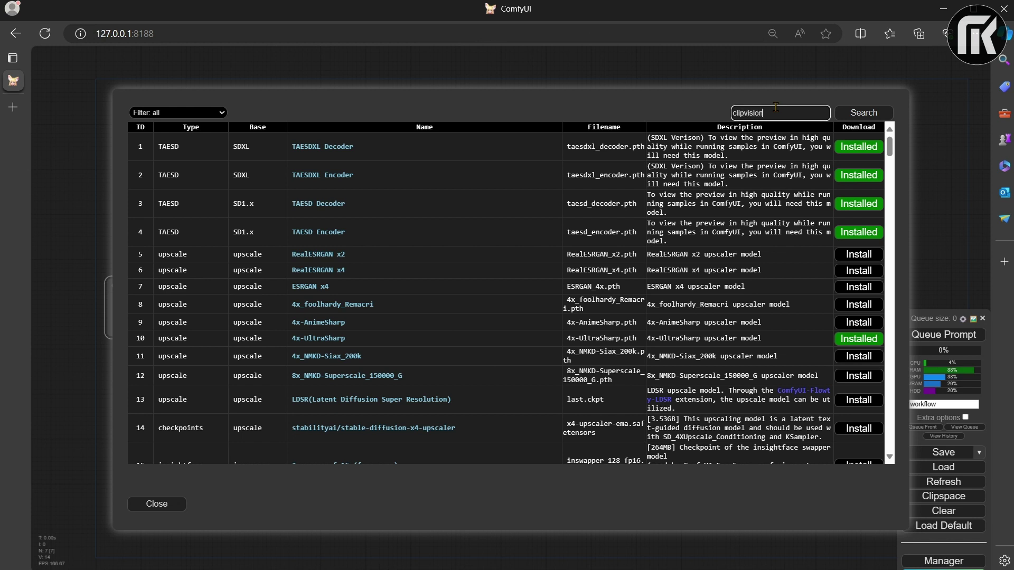
{"action": "key", "text": "Return"}
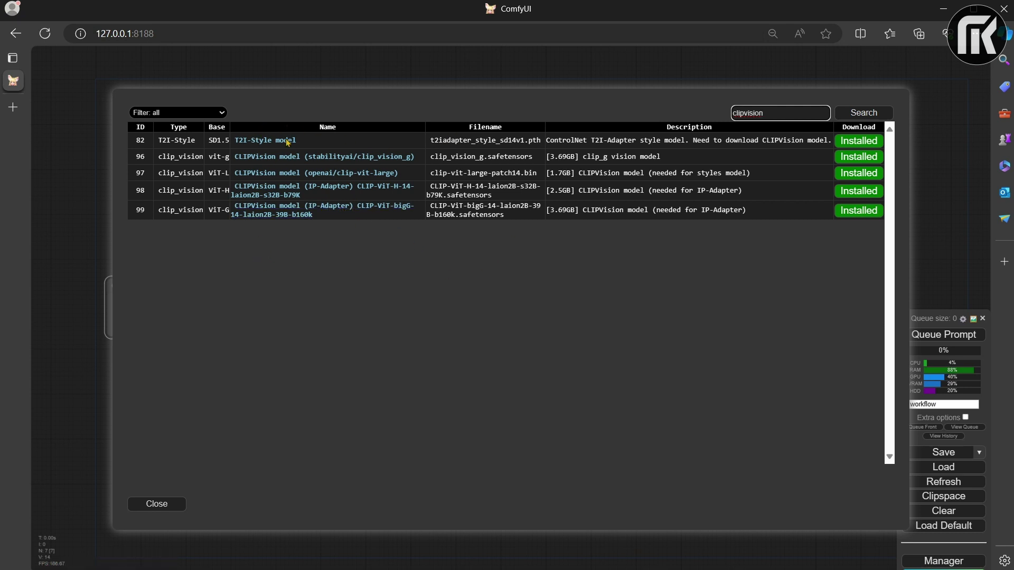
{"action": "left_click", "coordinate": [157, 504]}
{"action": "left_click", "coordinate": [581, 436]}
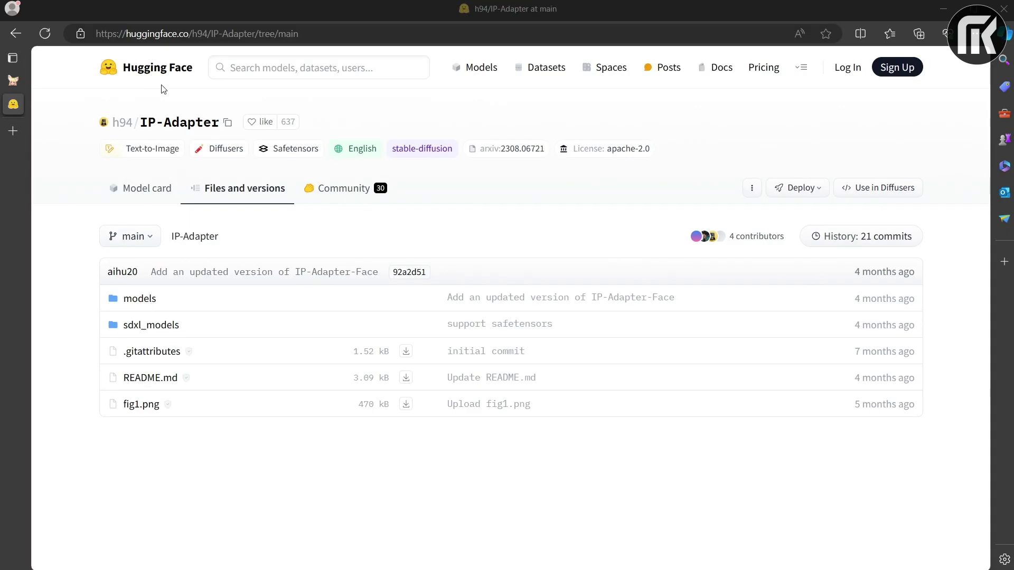
Step: Browse the h94/IP-Adapter models and sdxl_models folders, then close the page and return to File Explorer
{"action": "left_click", "coordinate": [144, 300]}
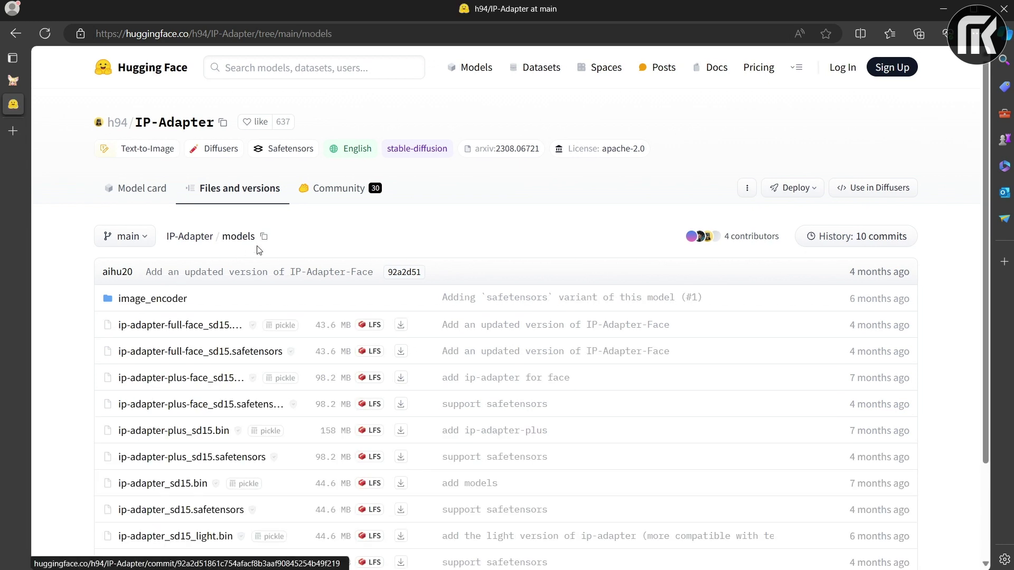
{"action": "scroll", "coordinate": [274, 243], "scroll_direction": "down", "scroll_amount": 2}
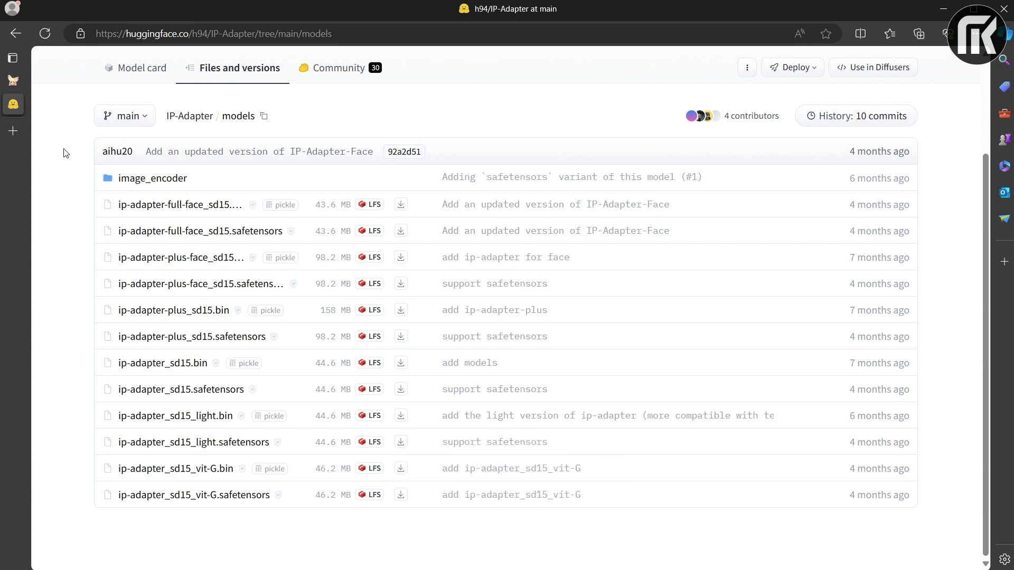
{"action": "scroll", "coordinate": [66, 153], "scroll_direction": "up", "scroll_amount": 2}
{"action": "left_click", "coordinate": [234, 191]}
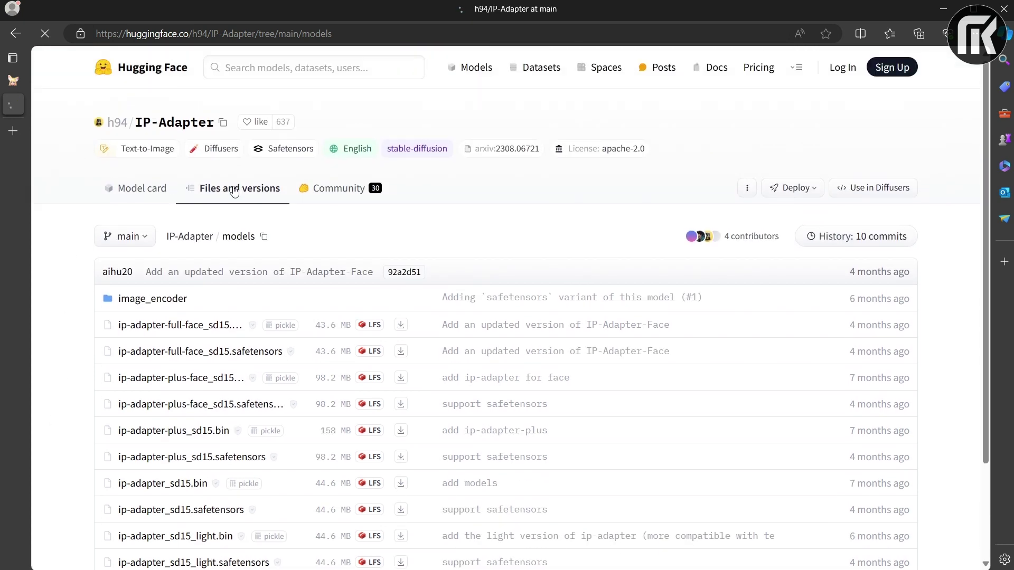
{"action": "left_click", "coordinate": [140, 325]}
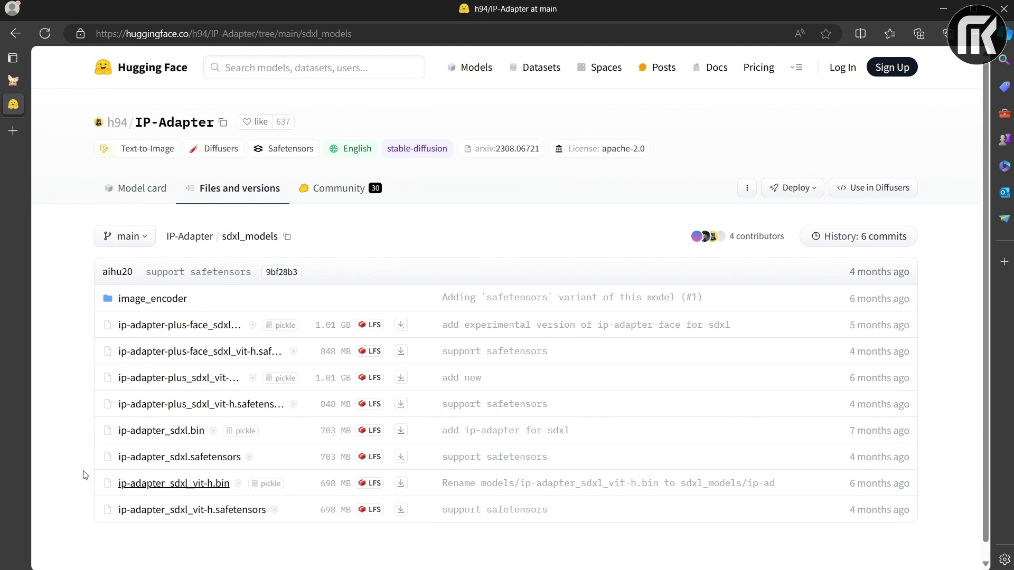
{"action": "key", "text": "ctrl+w"}
{"action": "key", "text": "alt+Tab"}
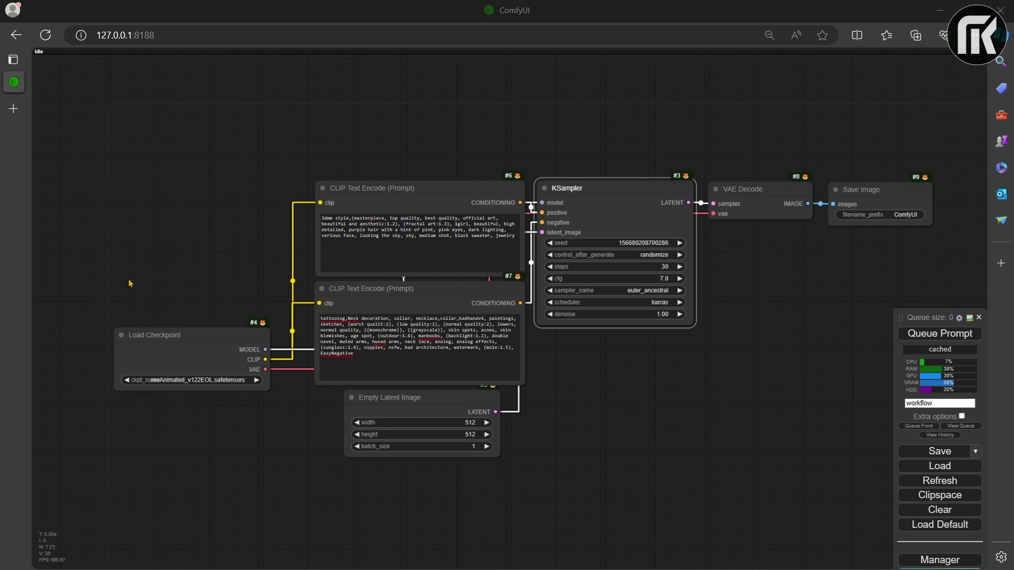
Step: Add a Load LoRA node (3DMM_V12.safetensors, strength 1.00) from the canvas search for 'load'
{"action": "double_click", "coordinate": [134, 161]}
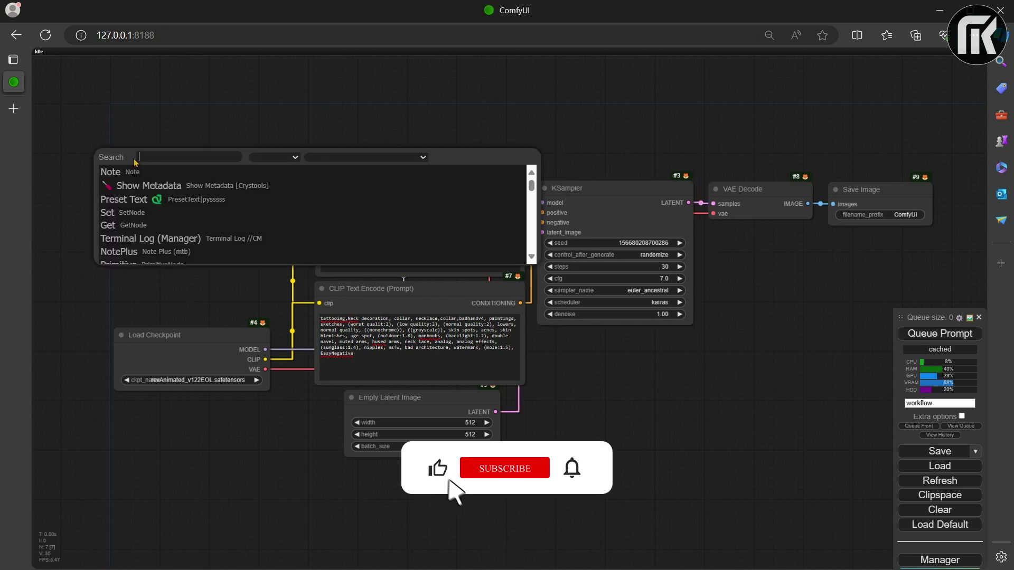
{"action": "type", "text": "load"}
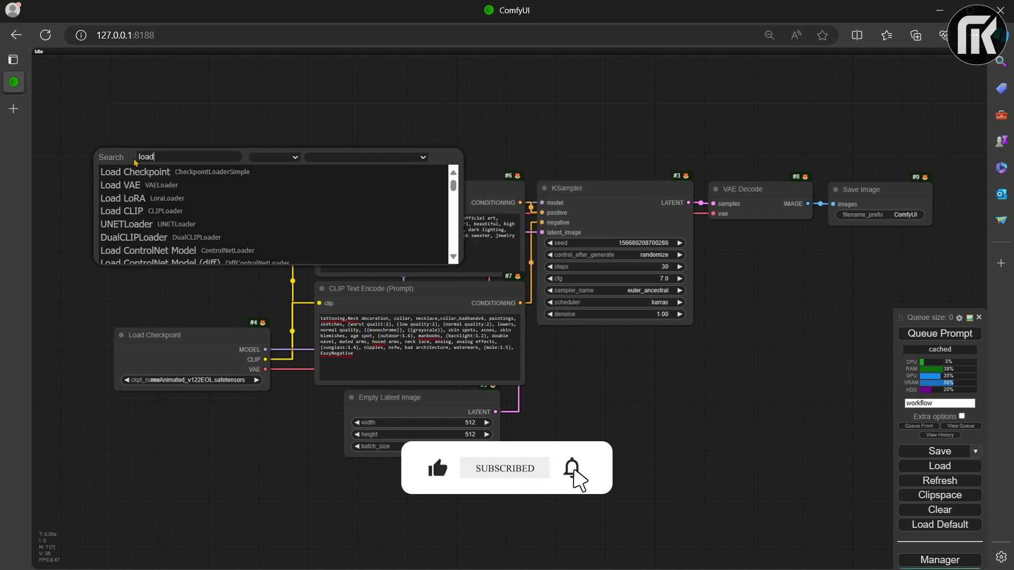
{"action": "key", "text": "Down"}
{"action": "key", "text": "Down"}
{"action": "key", "text": "Down"}
{"action": "key", "text": "Return"}
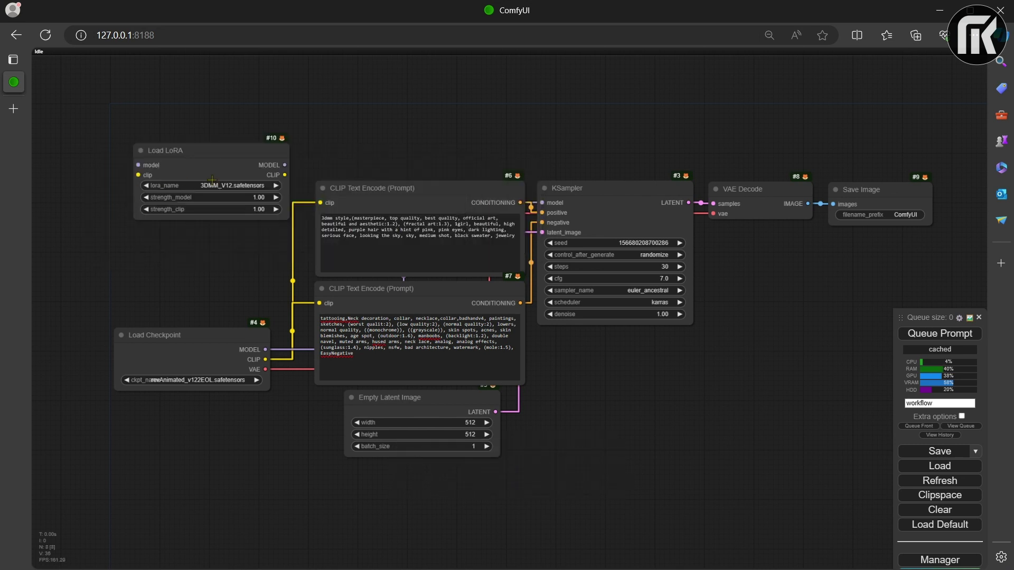
{"action": "left_click_drag", "start_coordinate": [235, 154], "coordinate": [182, 162]}
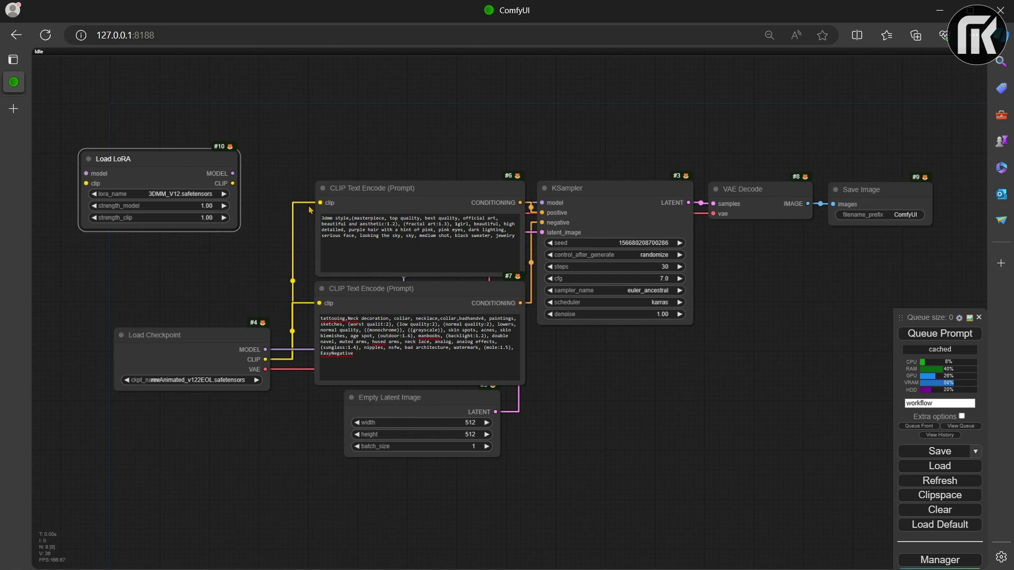
Step: Route the checkpoint CLIP through Load LoRA into both the positive and negative prompt encoders
{"action": "left_click_drag", "start_coordinate": [320, 202], "coordinate": [84, 183]}
{"action": "left_click_drag", "start_coordinate": [320, 304], "coordinate": [274, 282]}
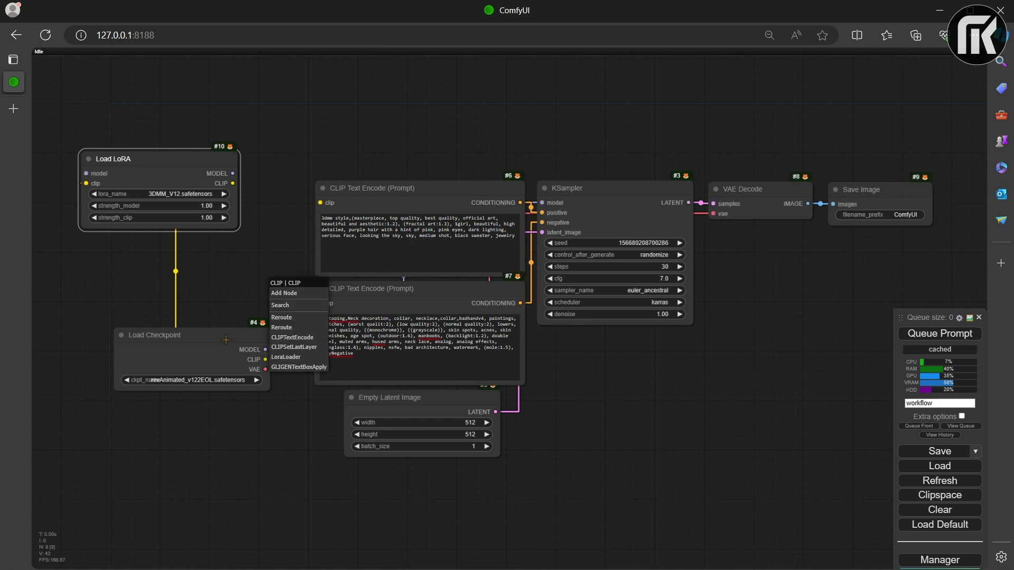
{"action": "left_click_drag", "start_coordinate": [225, 337], "coordinate": [108, 339]}
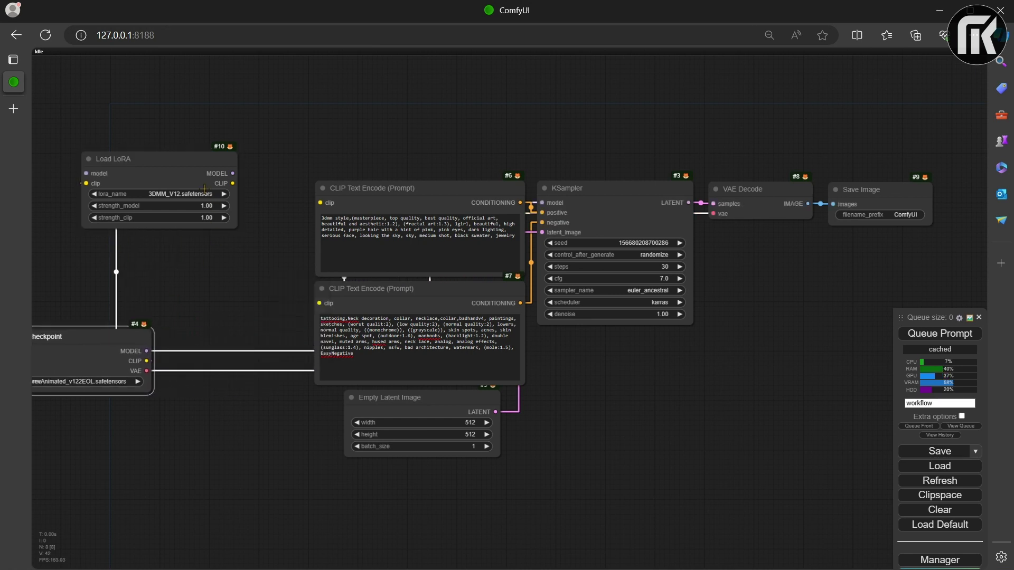
{"action": "left_click_drag", "start_coordinate": [188, 159], "coordinate": [241, 189]}
{"action": "left_click_drag", "start_coordinate": [286, 213], "coordinate": [320, 305]}
Step: Connect Load LoRA's MODEL output to the KSampler instead of the checkpoint model, and tidy the layout
{"action": "left_click_drag", "start_coordinate": [540, 203], "coordinate": [333, 133]}
{"action": "left_click", "coordinate": [322, 152]}
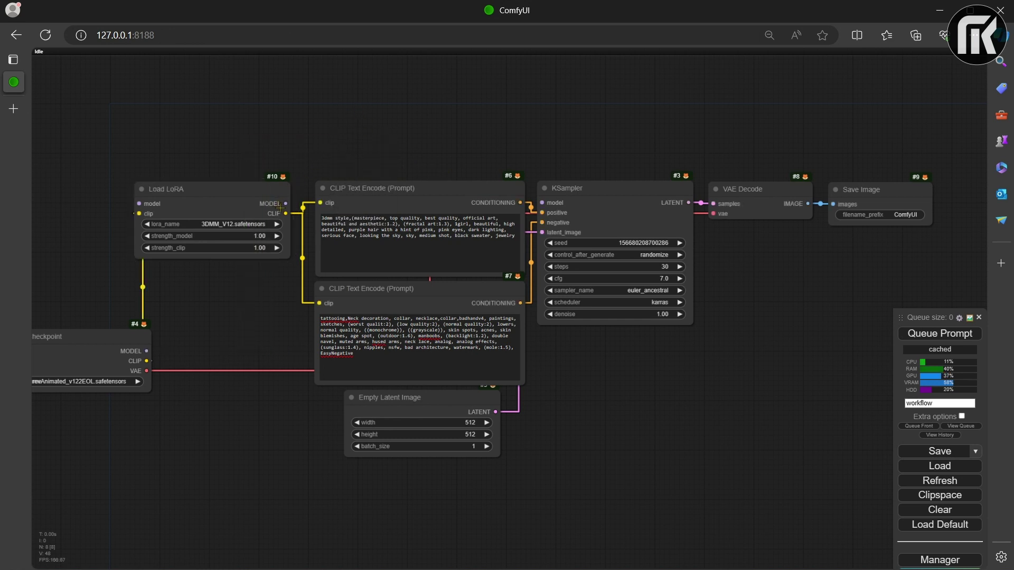
{"action": "left_click_drag", "start_coordinate": [287, 204], "coordinate": [542, 202]}
{"action": "left_click_drag", "start_coordinate": [231, 190], "coordinate": [148, 133]}
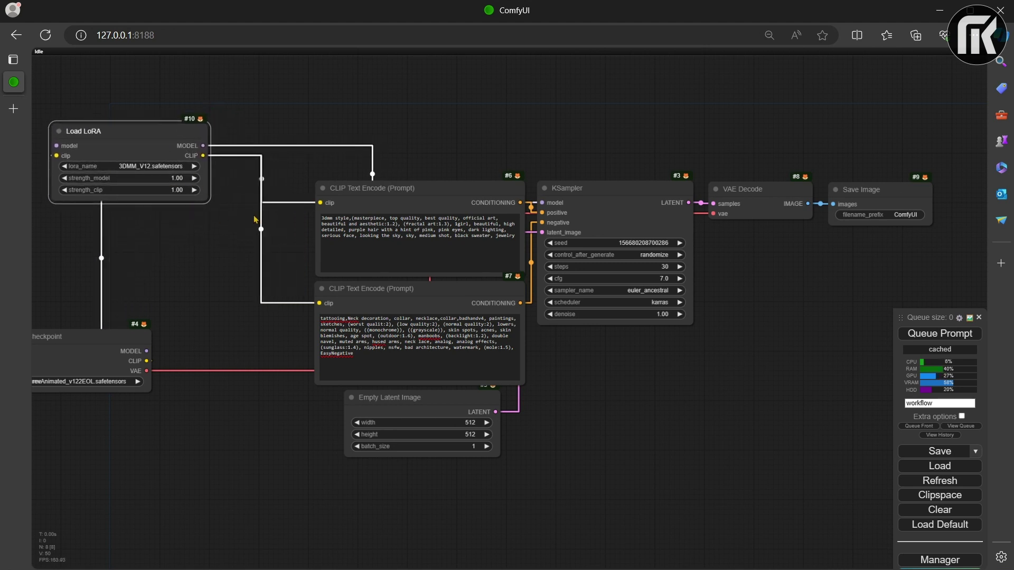
{"action": "scroll", "coordinate": [330, 172], "scroll_direction": "down", "scroll_amount": 1}
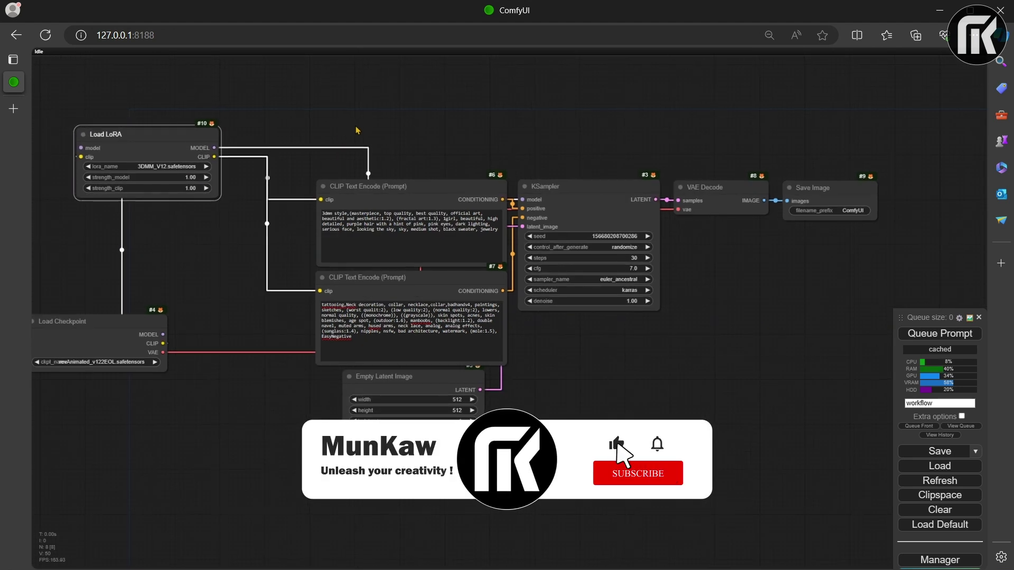
{"action": "left_click_drag", "start_coordinate": [356, 130], "coordinate": [471, 195]}
{"action": "left_click_drag", "start_coordinate": [230, 389], "coordinate": [116, 389]}
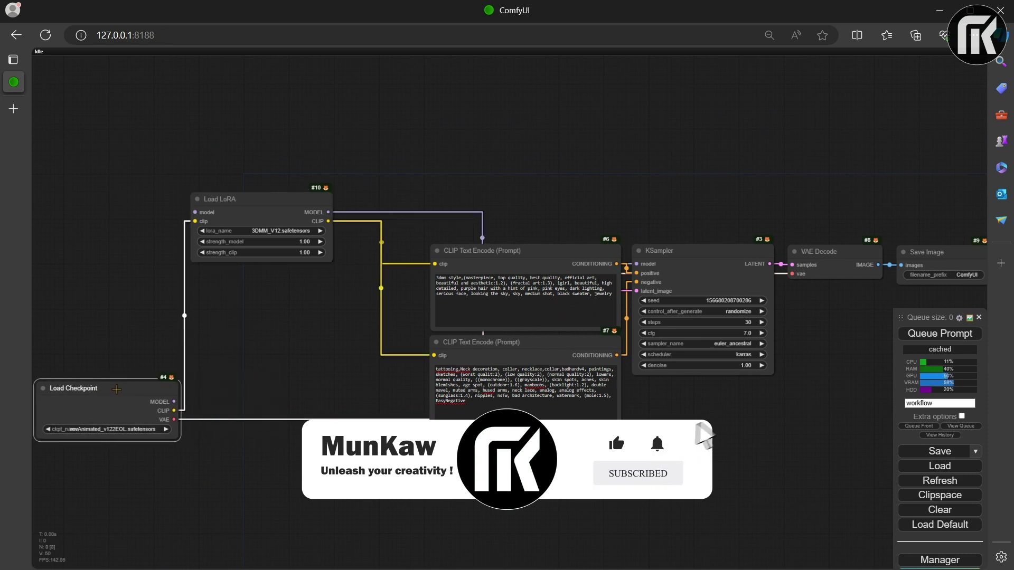
{"action": "scroll", "coordinate": [771, 211], "scroll_direction": "down", "scroll_amount": 1}
{"action": "left_click_drag", "start_coordinate": [771, 211], "coordinate": [681, 199]}
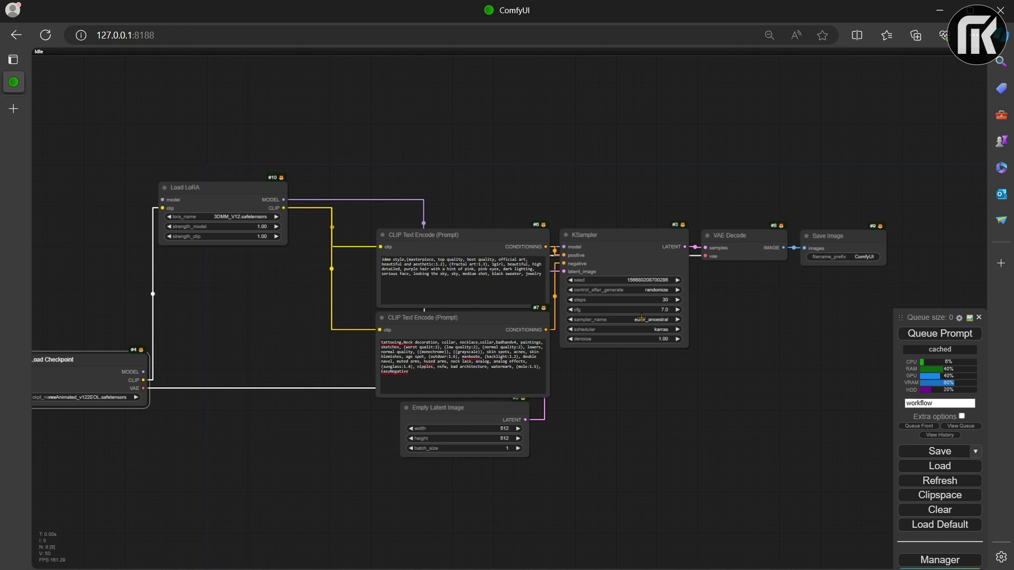
Step: Fix the validation error by wiring the checkpoint MODEL into Load LoRA, then generate an image
{"action": "left_click", "coordinate": [945, 334]}
{"action": "left_click", "coordinate": [546, 338]}
{"action": "left_click_drag", "start_coordinate": [145, 374], "coordinate": [247, 206]}
{"action": "left_click", "coordinate": [960, 343]}
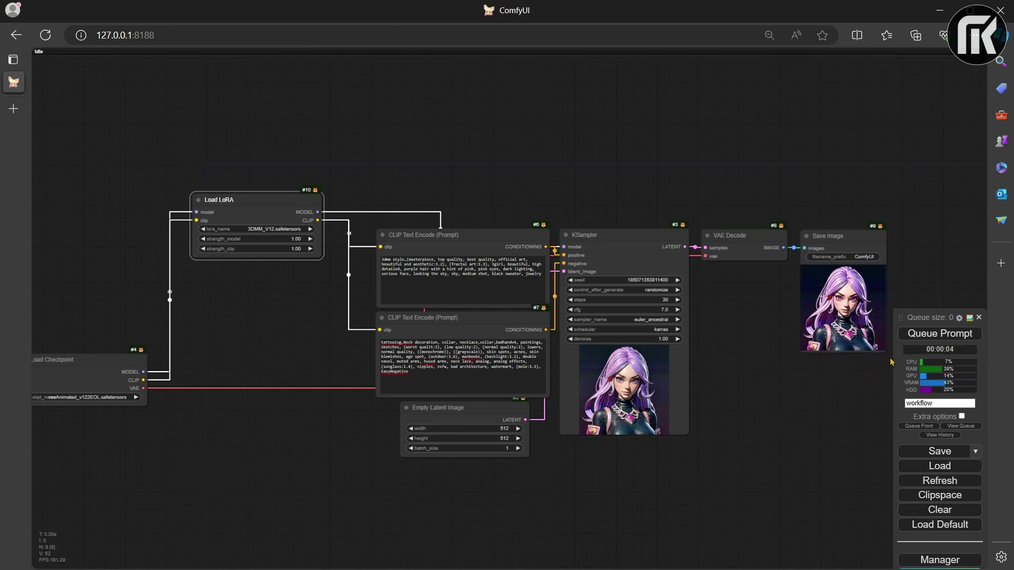
Step: Switch the KSampler sampler to dpmpp_2m and generate a new image
{"action": "left_click_drag", "start_coordinate": [885, 349], "coordinate": [924, 428]}
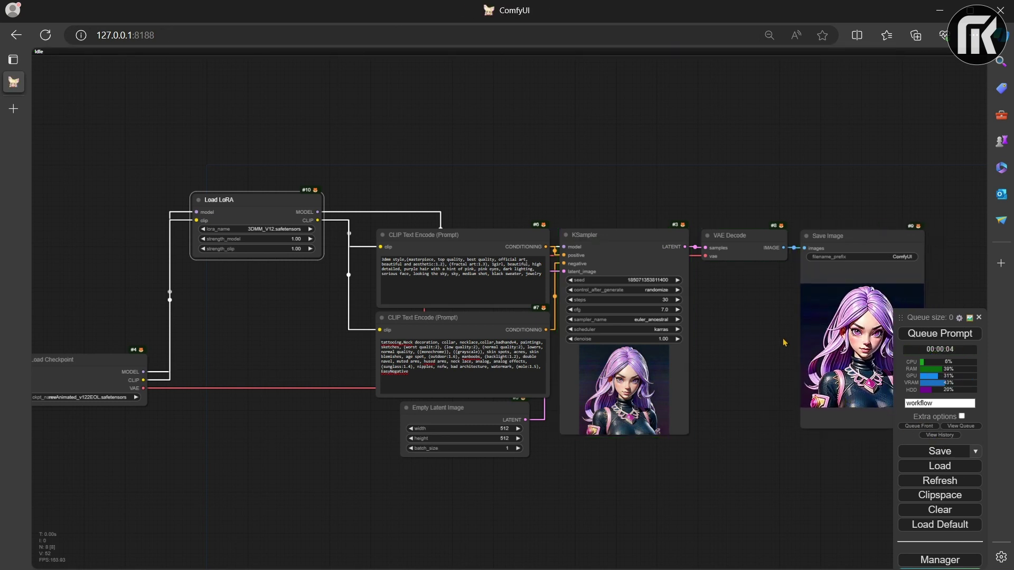
{"action": "left_click_drag", "start_coordinate": [784, 343], "coordinate": [832, 319]}
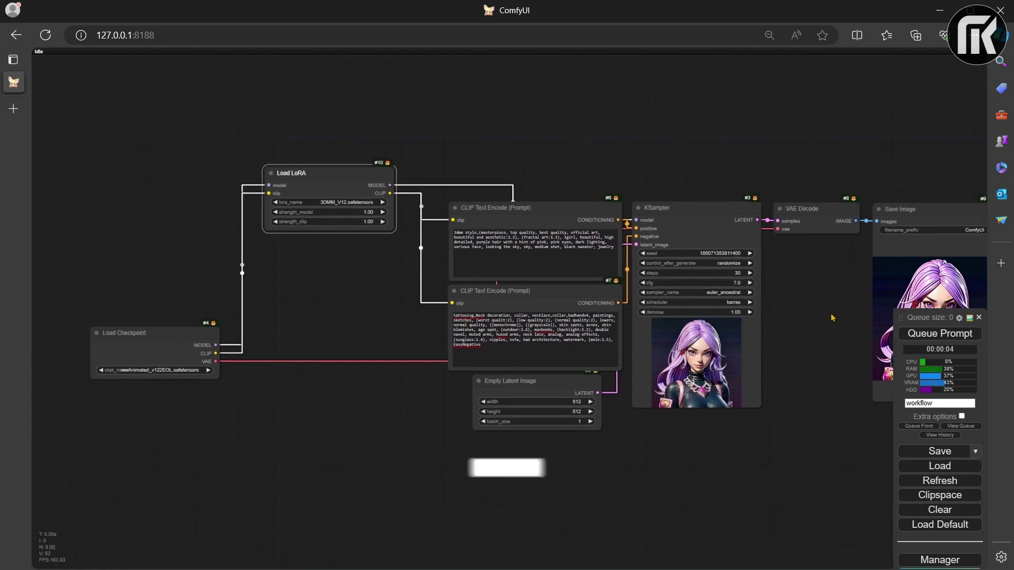
{"action": "left_click", "coordinate": [719, 292]}
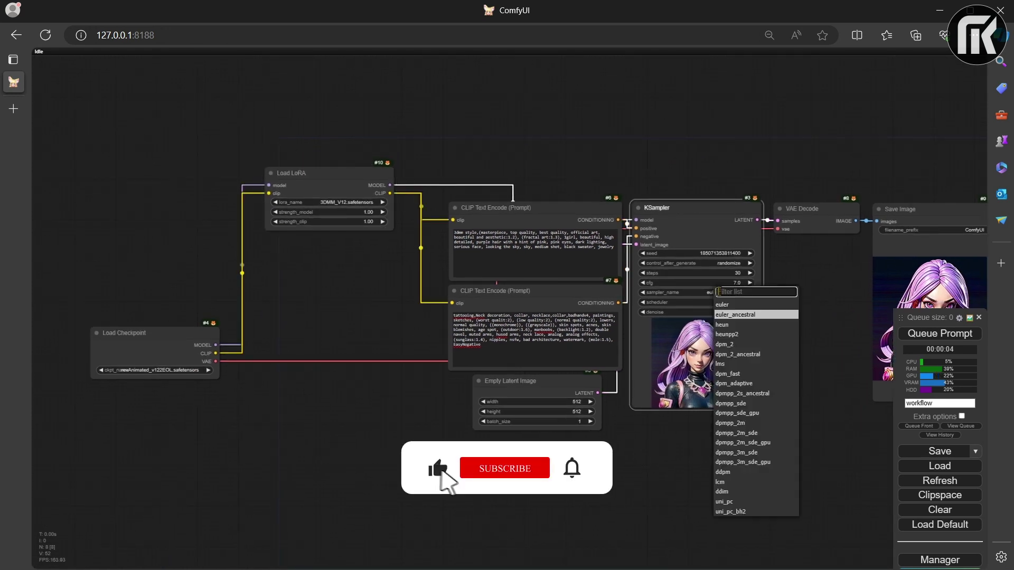
{"action": "left_click", "coordinate": [729, 423]}
{"action": "left_click", "coordinate": [940, 333]}
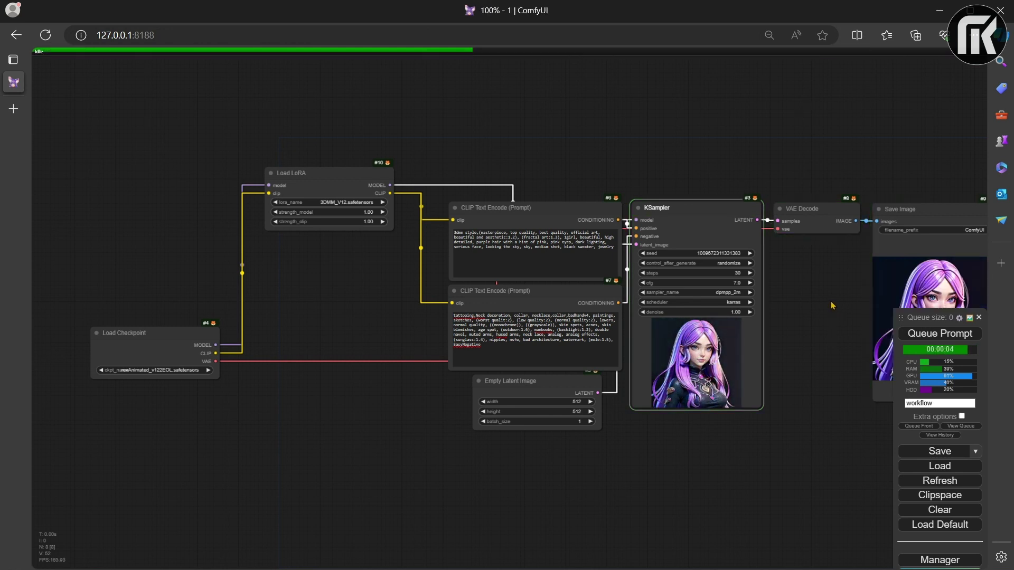
Step: Add an Apply IPAdapter node above the existing nodes via the canvas search 'apply i'
{"action": "left_click_drag", "start_coordinate": [800, 300], "coordinate": [754, 317]}
{"action": "scroll", "coordinate": [298, 204], "scroll_direction": "up", "scroll_amount": 3}
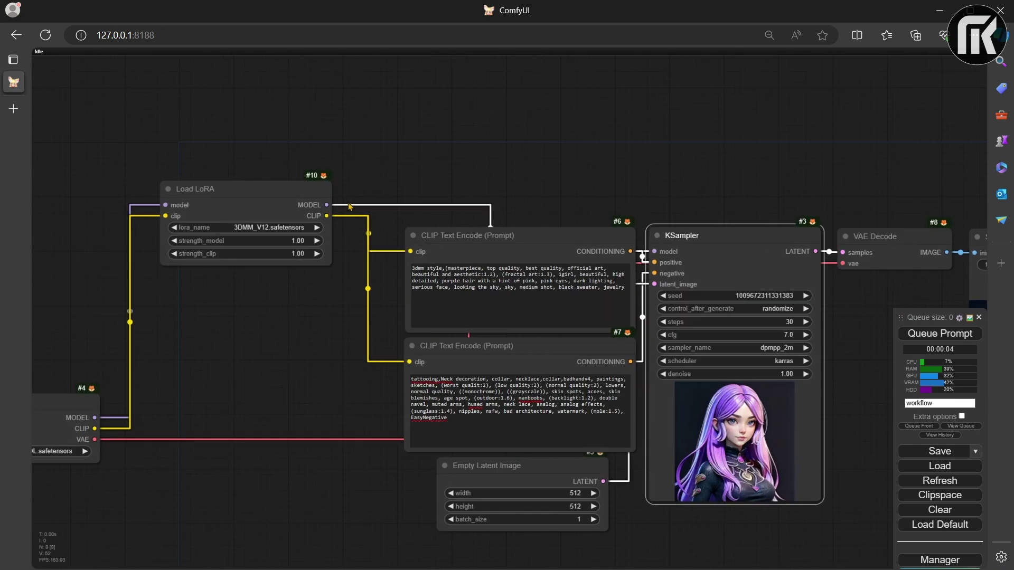
{"action": "scroll", "coordinate": [340, 124], "scroll_direction": "down", "scroll_amount": 3}
{"action": "left_click_drag", "start_coordinate": [340, 127], "coordinate": [399, 267]}
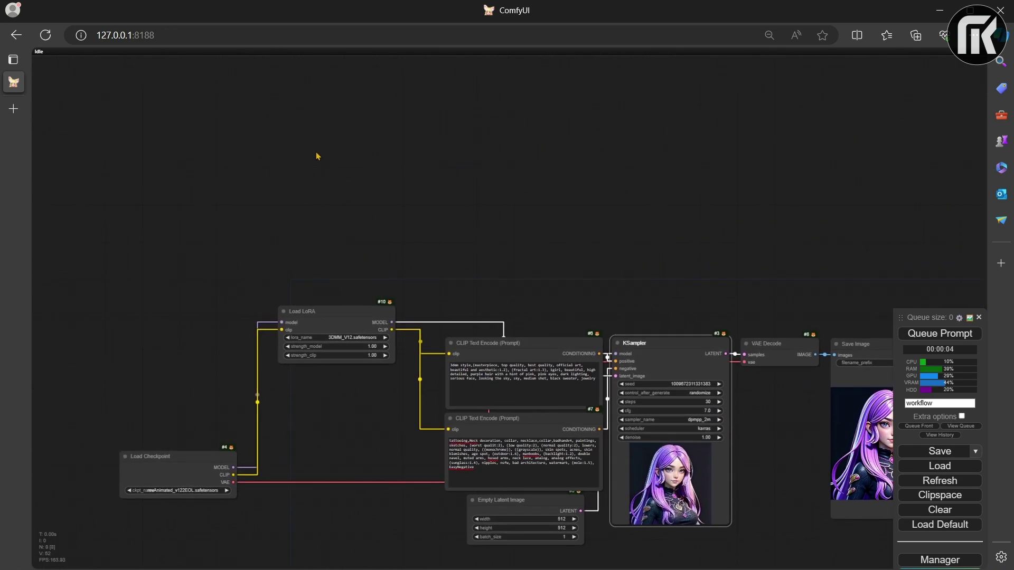
{"action": "double_click", "coordinate": [317, 156]}
{"action": "type", "text": "apply"}
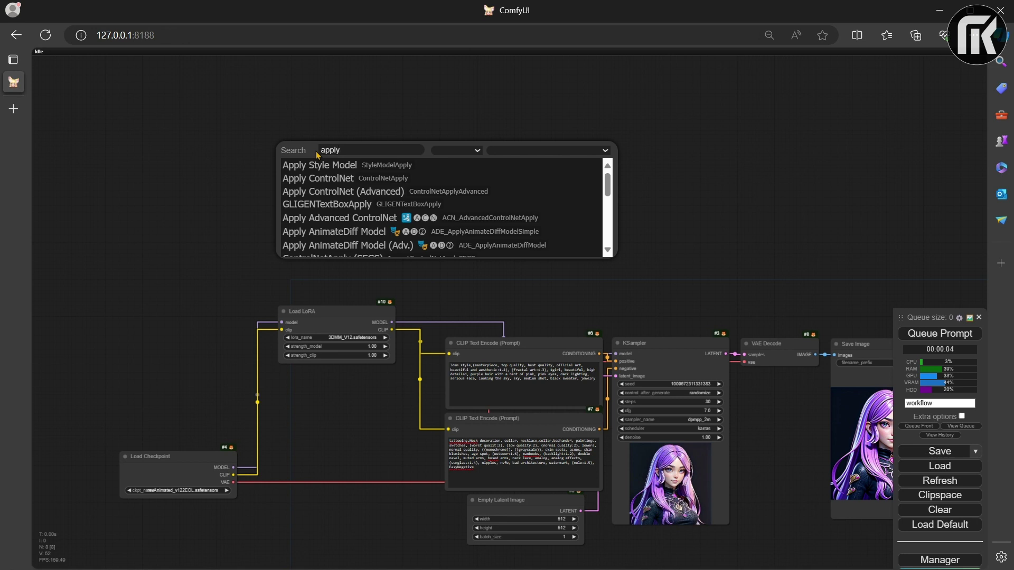
{"action": "type", "text": " ip"}
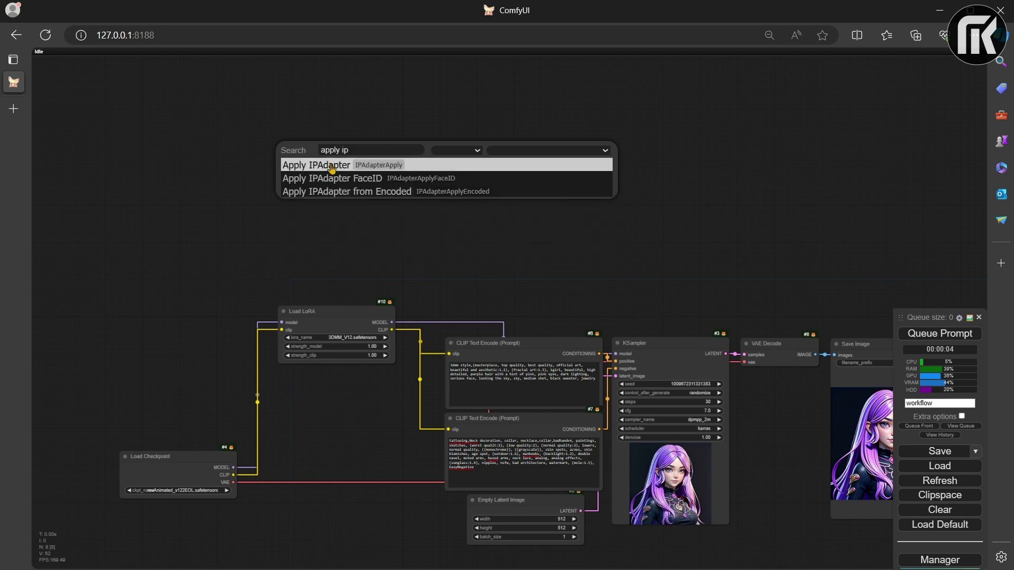
{"action": "left_click", "coordinate": [334, 167]}
Step: Feed the Apply IPAdapter image input from a new Load Image node holding the reference portrait
{"action": "left_click_drag", "start_coordinate": [359, 152], "coordinate": [157, 167]}
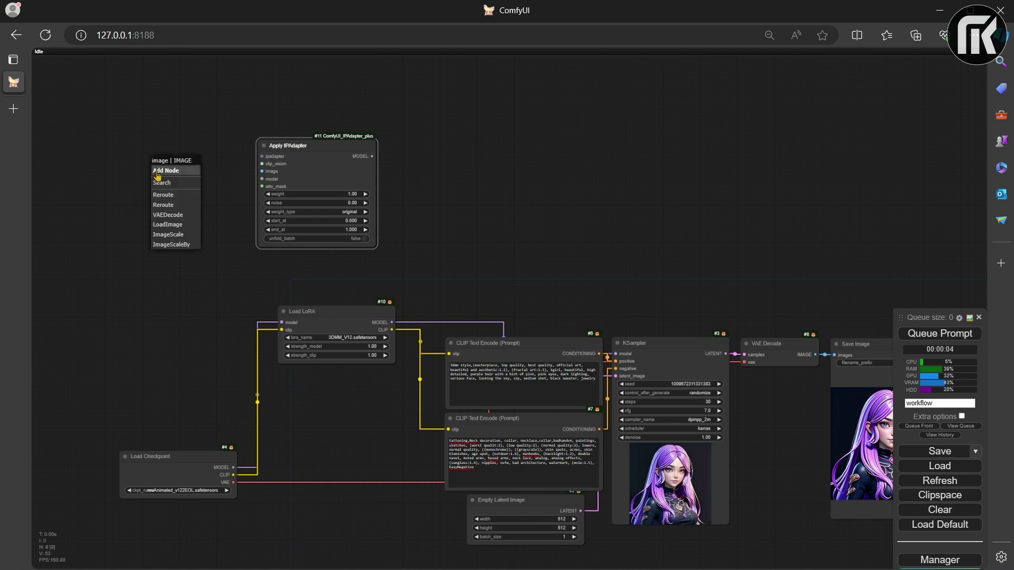
{"action": "left_click", "coordinate": [165, 225]}
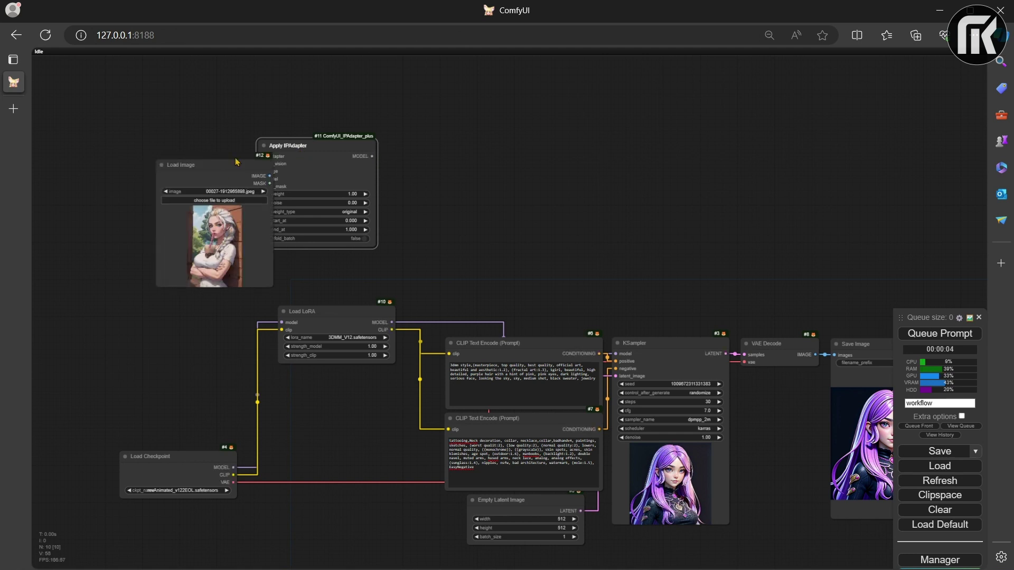
{"action": "left_click_drag", "start_coordinate": [222, 156], "coordinate": [118, 201]}
Step: Wire a Load IPAdapter Model node set to ip-adapter-plus_sd15.bin into the ipadapter input
{"action": "left_click_drag", "start_coordinate": [338, 160], "coordinate": [132, 85]}
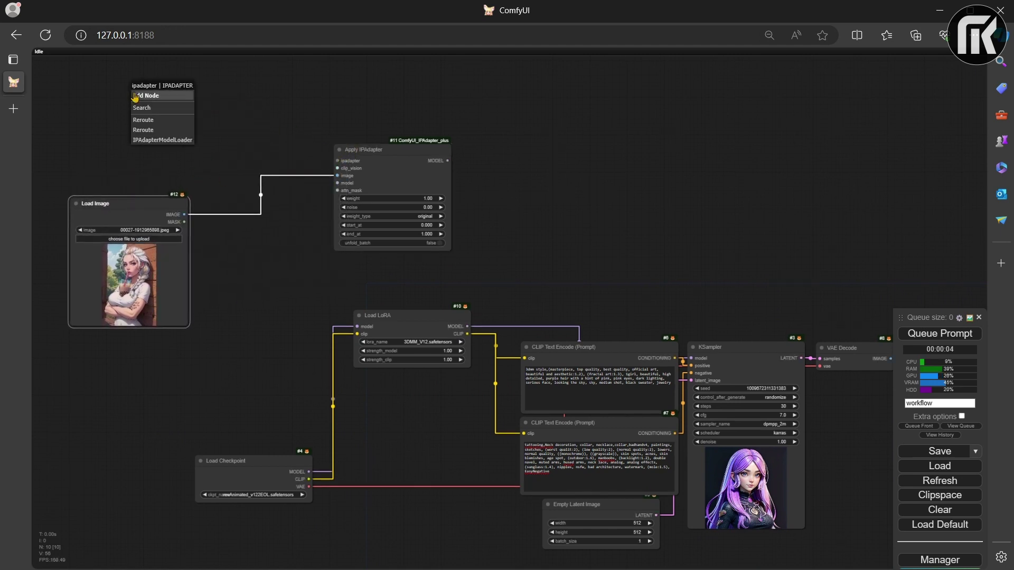
{"action": "left_click", "coordinate": [159, 140]}
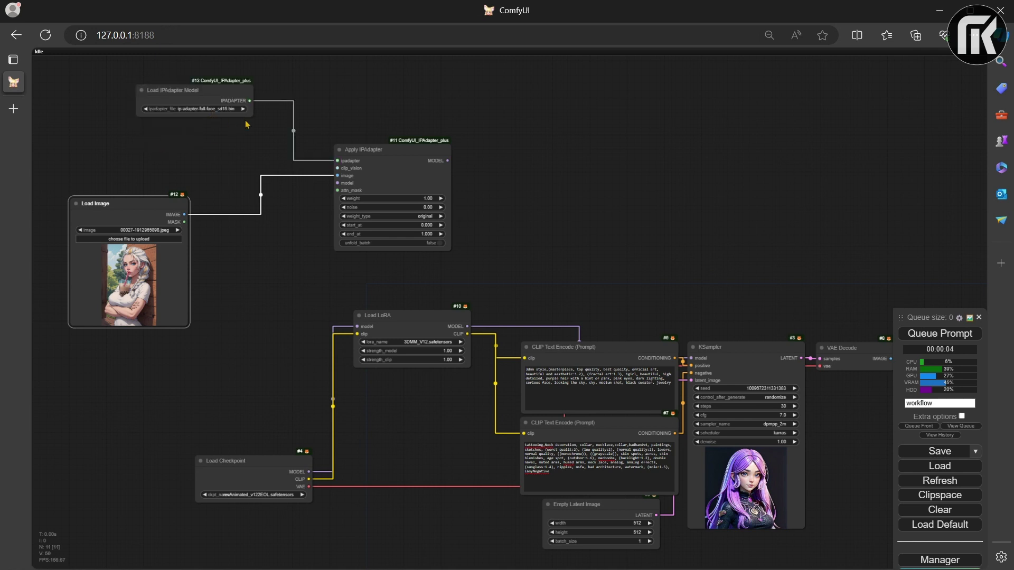
{"action": "left_click_drag", "start_coordinate": [250, 116], "coordinate": [285, 117]}
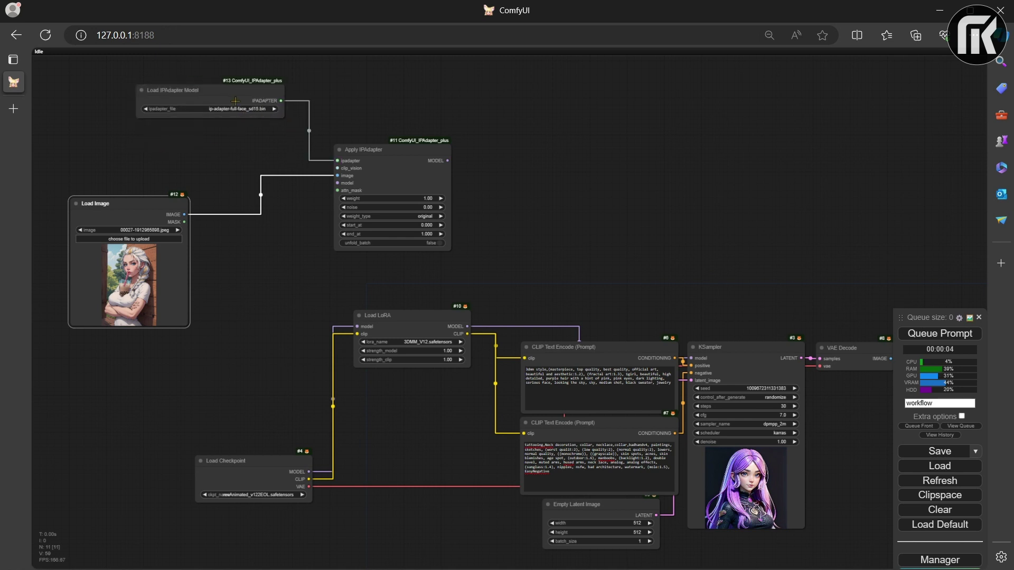
{"action": "scroll", "coordinate": [225, 99], "scroll_direction": "up", "scroll_amount": 2}
{"action": "scroll", "coordinate": [226, 100], "scroll_direction": "up", "scroll_amount": 1}
{"action": "left_click", "coordinate": [230, 113]}
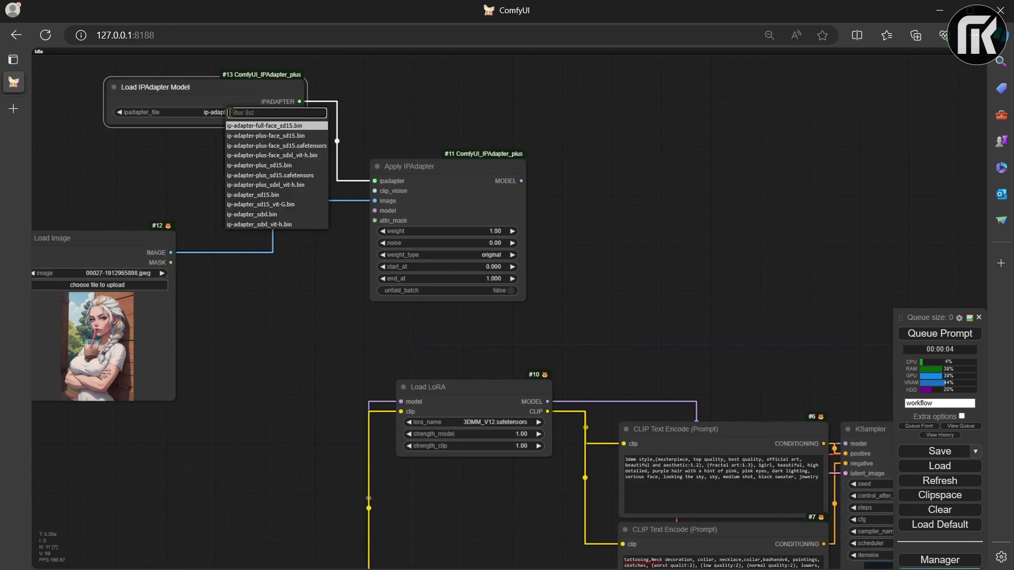
{"action": "left_click", "coordinate": [259, 166]}
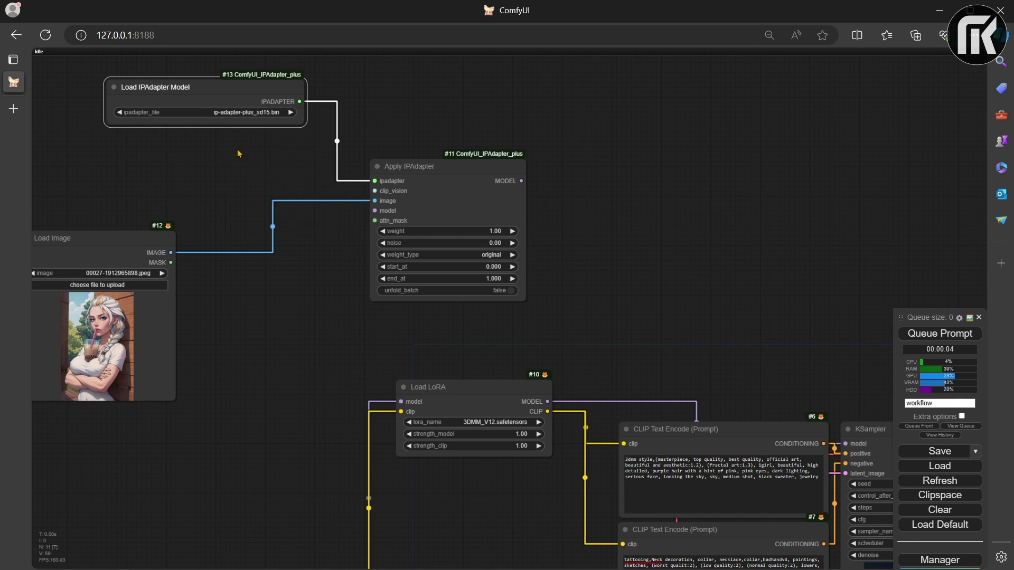
{"action": "left_click", "coordinate": [246, 159]}
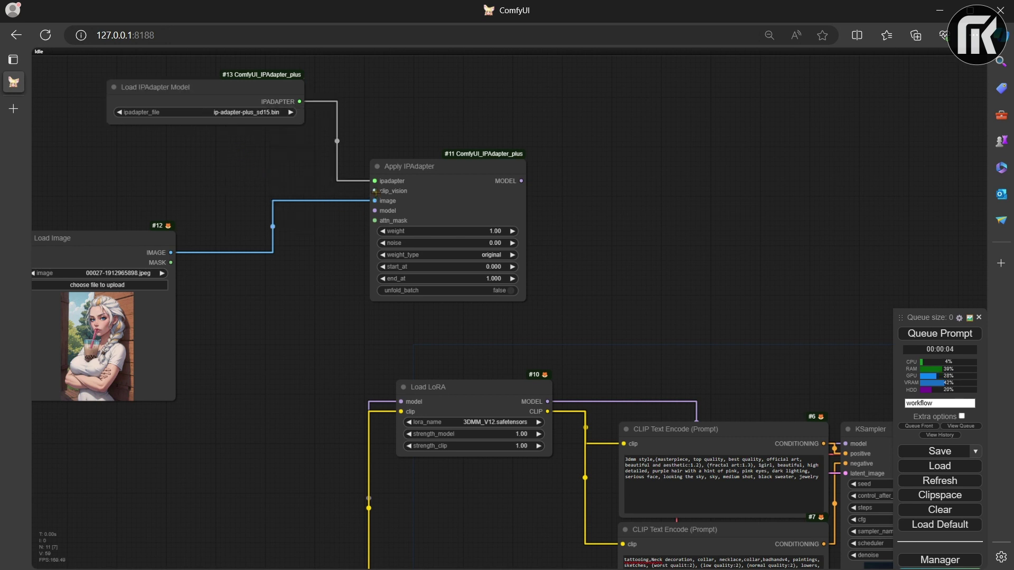
{"action": "left_click_drag", "start_coordinate": [376, 193], "coordinate": [128, 167]}
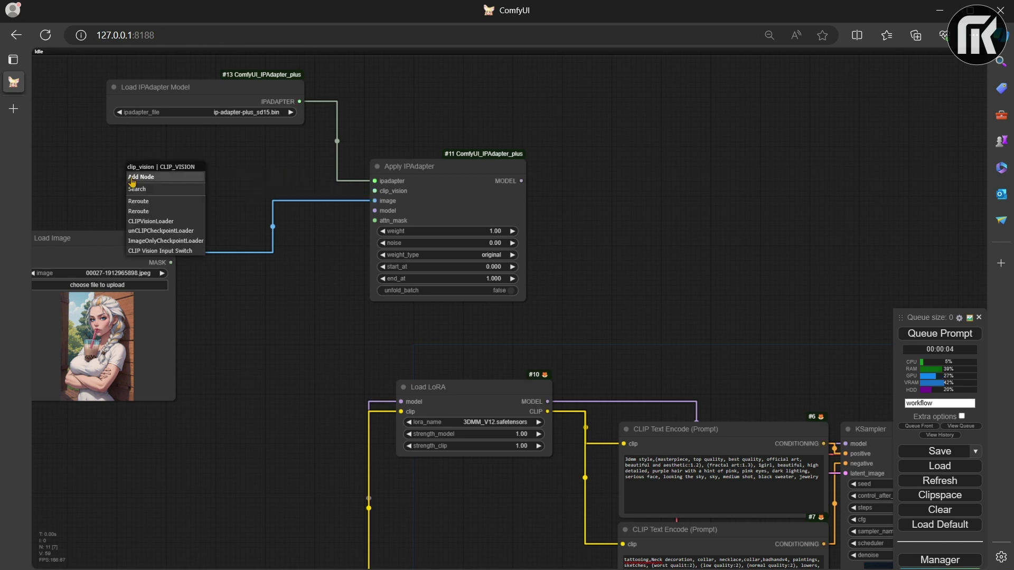
Step: Add a Load CLIP Vision node with CLIP-ViT-H-14-laion2B-s32B-b79K for the clip_vision input
{"action": "left_click", "coordinate": [151, 221]}
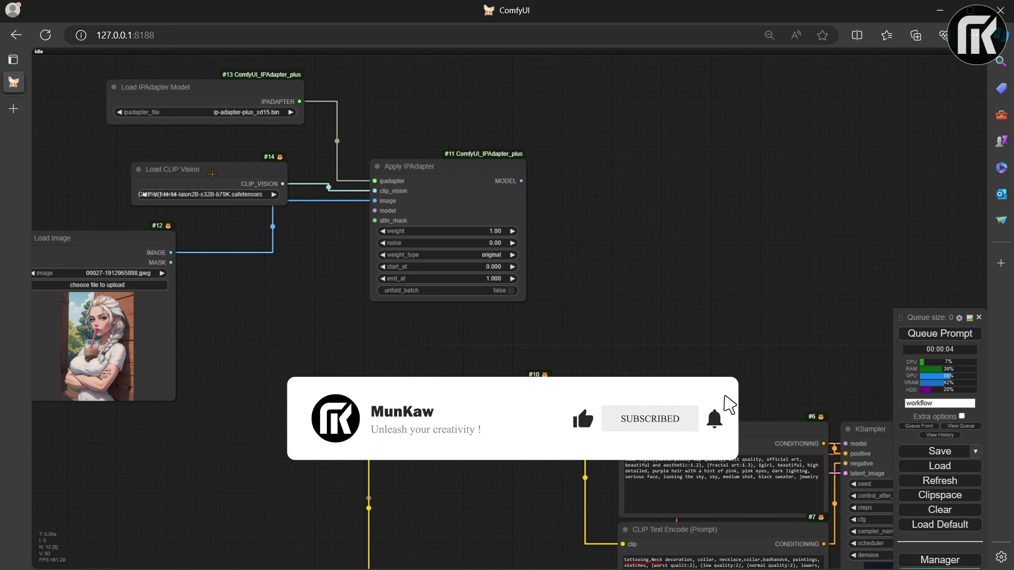
{"action": "left_click_drag", "start_coordinate": [212, 175], "coordinate": [134, 156]}
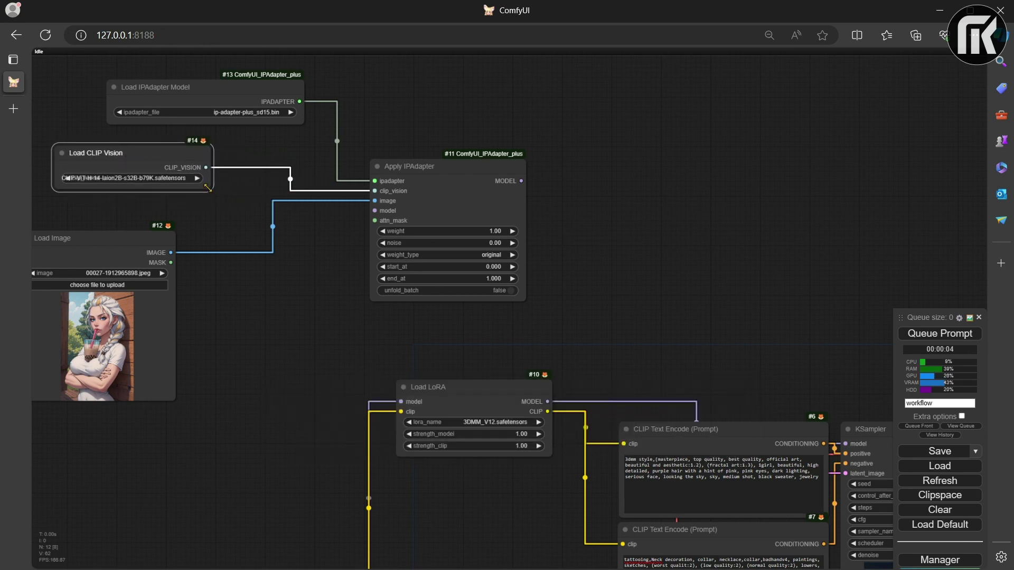
{"action": "left_click_drag", "start_coordinate": [208, 187], "coordinate": [271, 197]}
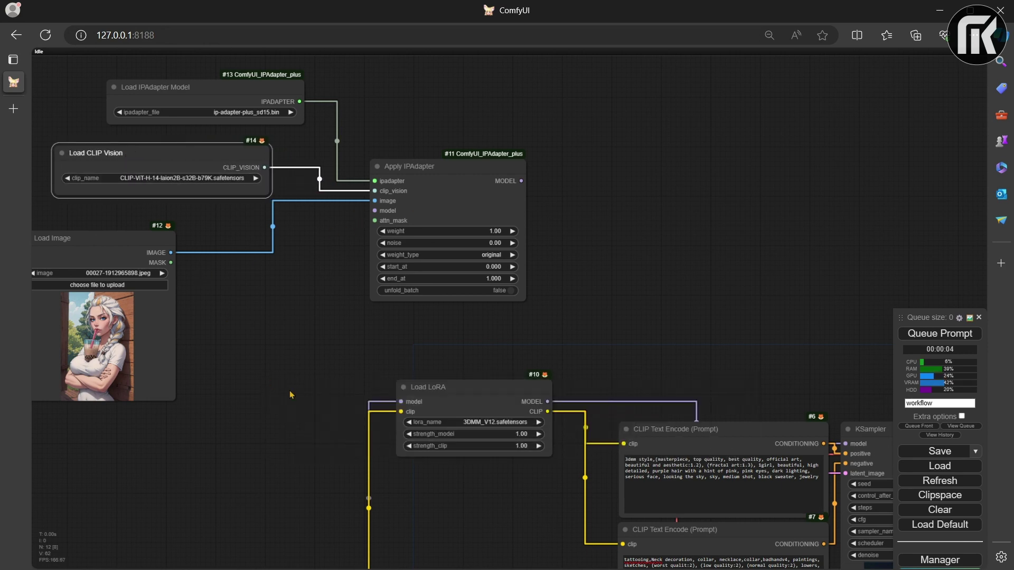
Step: Route the Load LoRA MODEL through Apply IPAdapter into the KSampler model input, tidying the layout
{"action": "scroll", "coordinate": [290, 395], "scroll_direction": "down", "scroll_amount": 2}
{"action": "left_click_drag", "start_coordinate": [290, 395], "coordinate": [359, 366]}
{"action": "left_click_drag", "start_coordinate": [396, 497], "coordinate": [448, 337]}
{"action": "left_click_drag", "start_coordinate": [817, 372], "coordinate": [427, 180]}
{"action": "left_click_drag", "start_coordinate": [548, 155], "coordinate": [816, 372]}
{"action": "left_click_drag", "start_coordinate": [529, 328], "coordinate": [511, 410]}
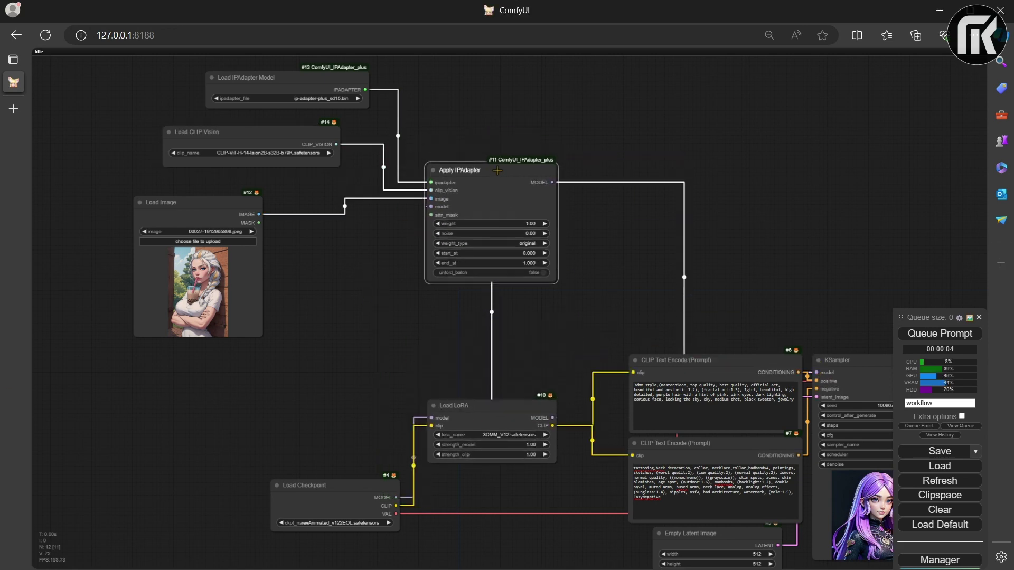
{"action": "scroll", "coordinate": [475, 264], "scroll_direction": "up", "scroll_amount": 2}
{"action": "scroll", "coordinate": [475, 264], "scroll_direction": "down", "scroll_amount": 2}
{"action": "left_click_drag", "start_coordinate": [849, 367], "coordinate": [602, 235]}
{"action": "scroll", "coordinate": [602, 235], "scroll_direction": "down", "scroll_amount": 2}
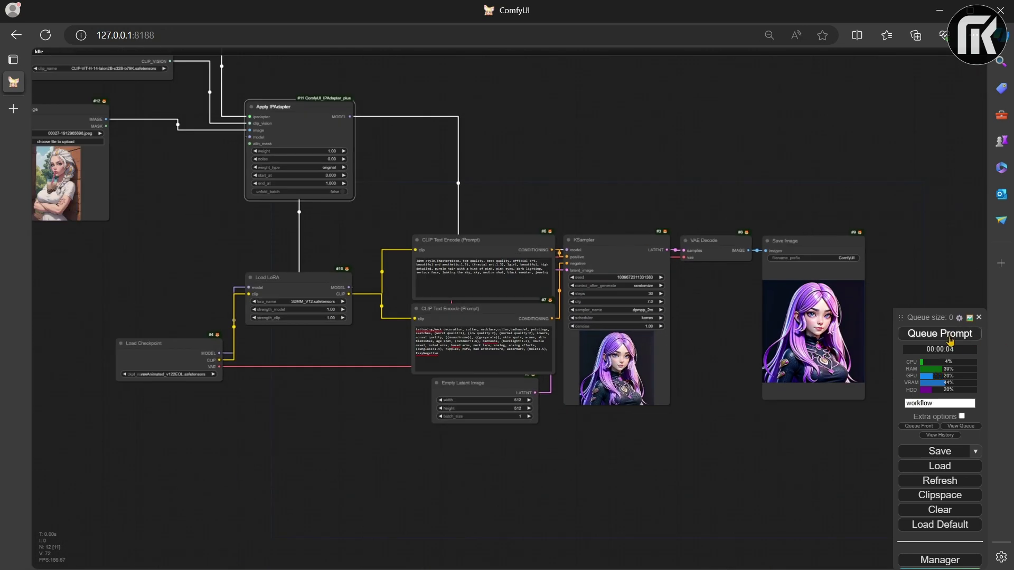
Step: Generate an image with the IPAdapter applied and set the reference Load Image beside Save Image
{"action": "left_click", "coordinate": [950, 336]}
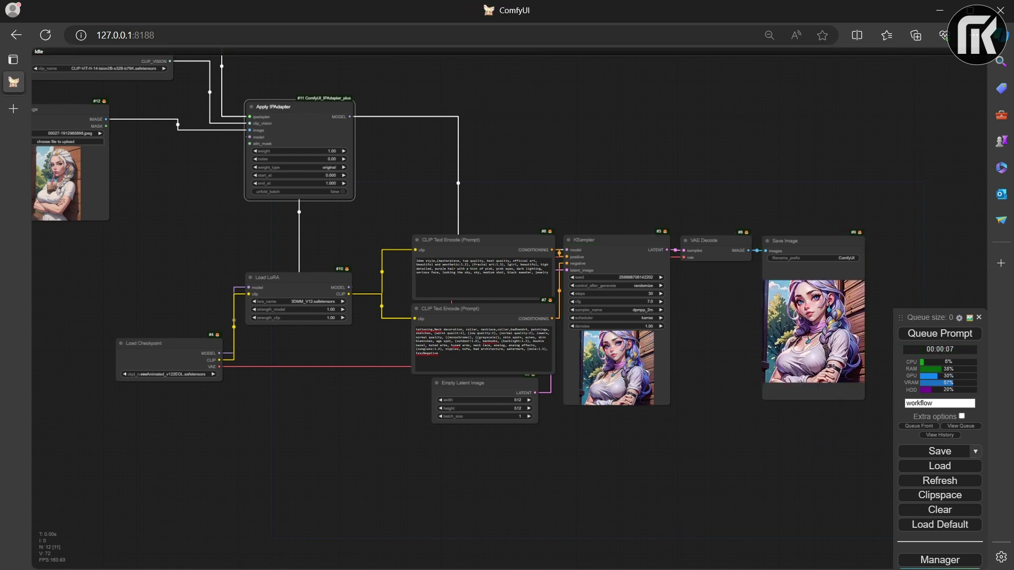
{"action": "left_click_drag", "start_coordinate": [109, 197], "coordinate": [145, 226]}
{"action": "left_click_drag", "start_coordinate": [81, 143], "coordinate": [829, 143]}
{"action": "left_click_drag", "start_coordinate": [771, 332], "coordinate": [537, 327]}
{"action": "scroll", "coordinate": [613, 233], "scroll_direction": "up", "scroll_amount": 6}
{"action": "left_click_drag", "start_coordinate": [687, 264], "coordinate": [697, 352]}
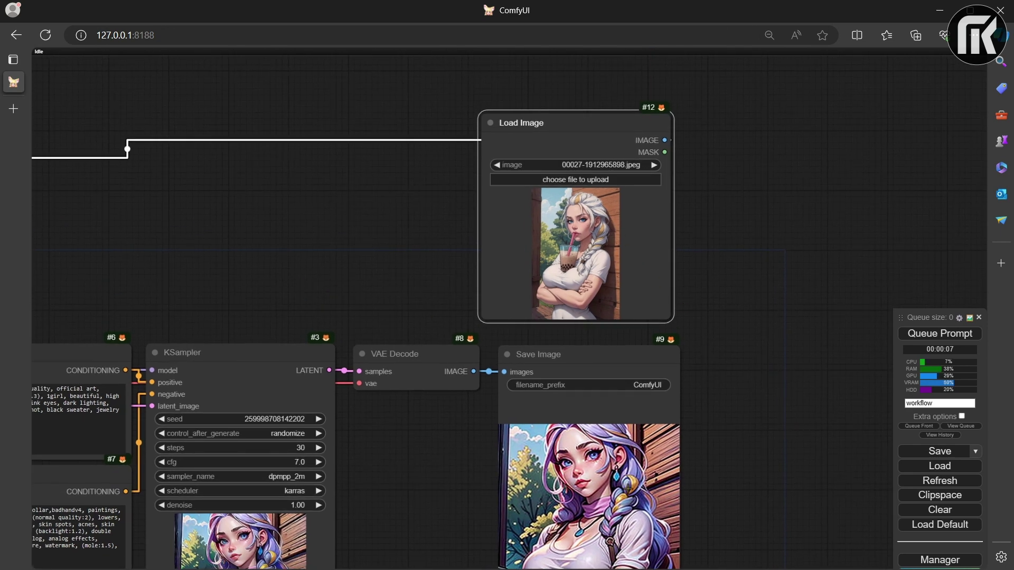
{"action": "left_click_drag", "start_coordinate": [702, 465], "coordinate": [718, 325]}
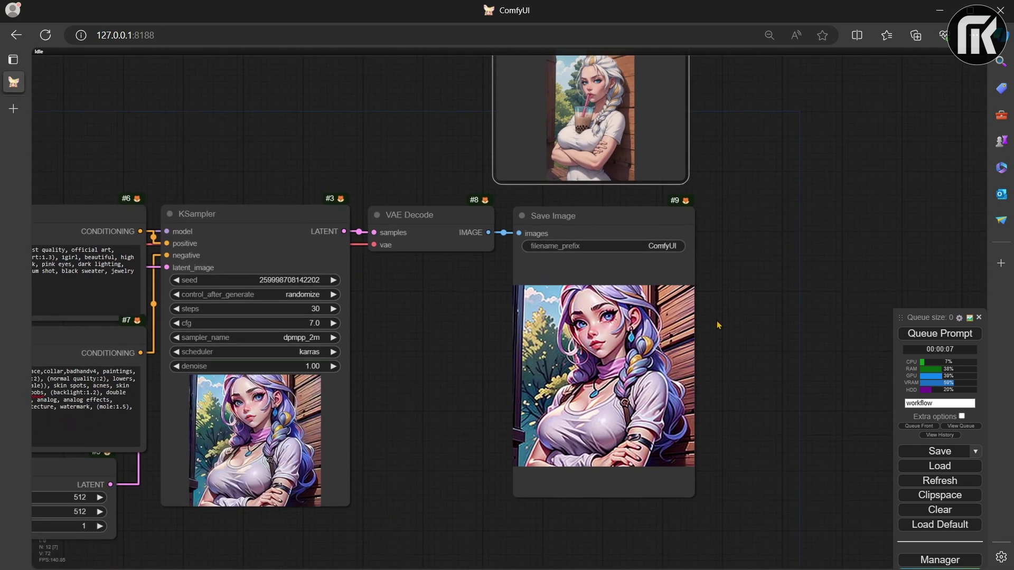
Step: Drag the reference Load Image node back left, below Load CLIP Vision and beside Apply IPAdapter
{"action": "scroll", "coordinate": [704, 401], "scroll_direction": "down", "scroll_amount": 5}
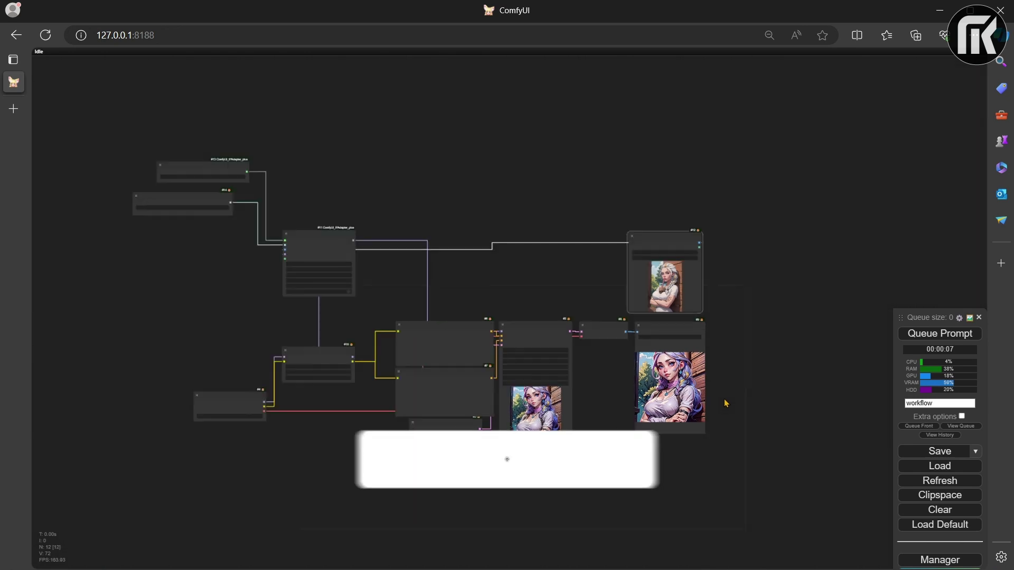
{"action": "left_click_drag", "start_coordinate": [768, 398], "coordinate": [835, 409]}
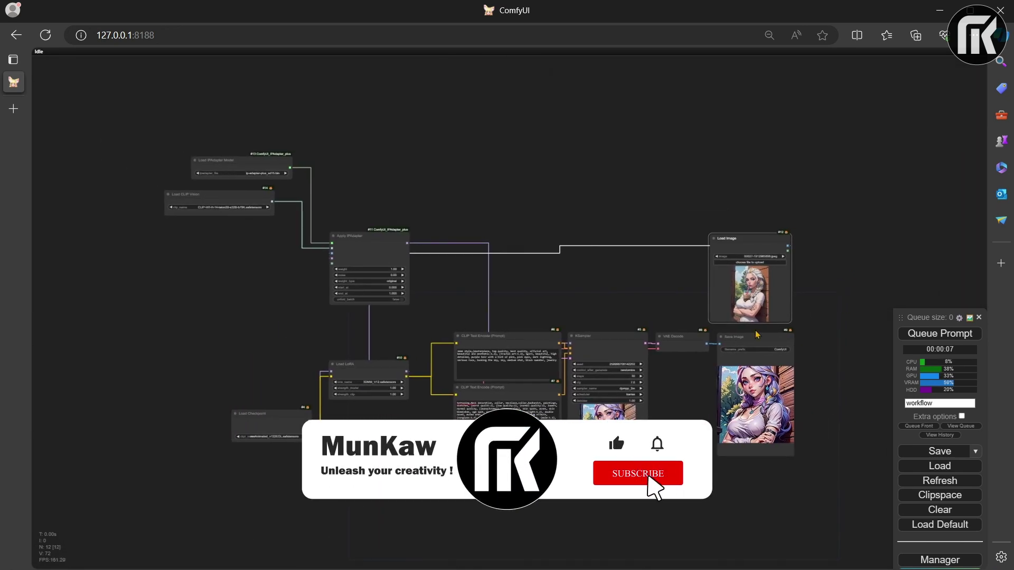
{"action": "scroll", "coordinate": [758, 336], "scroll_direction": "up", "scroll_amount": 2}
{"action": "left_click", "coordinate": [515, 191]}
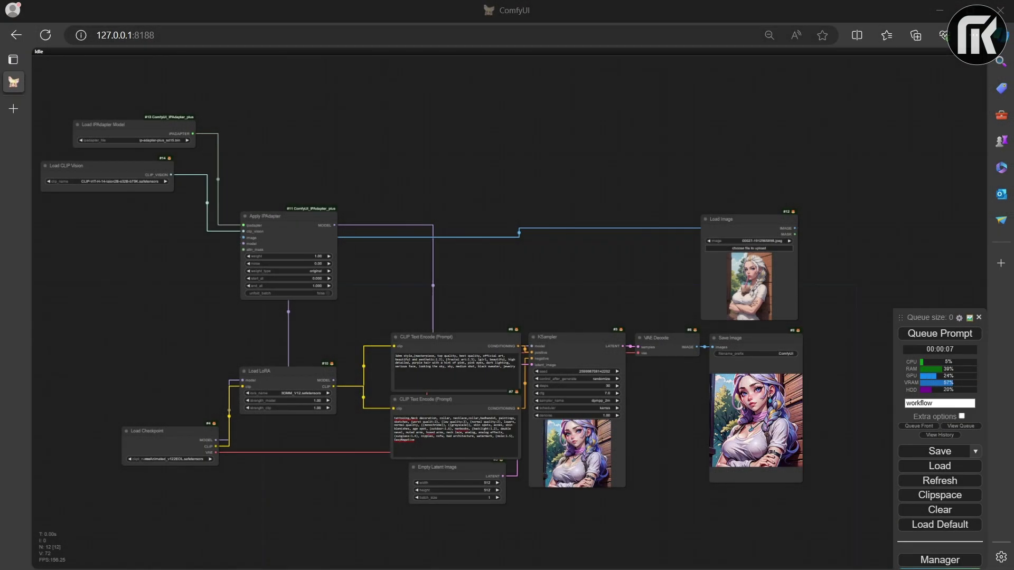
{"action": "left_click_drag", "start_coordinate": [743, 221], "coordinate": [85, 209]}
{"action": "left_click_drag", "start_coordinate": [341, 145], "coordinate": [611, 148]}
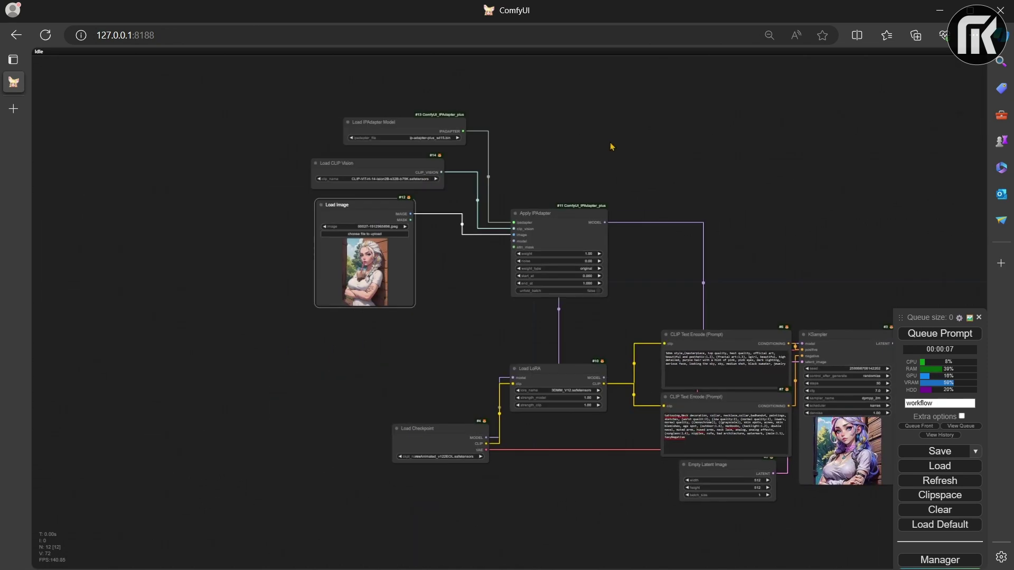
{"action": "scroll", "coordinate": [480, 251], "scroll_direction": "up", "scroll_amount": 5}
{"action": "left_click_drag", "start_coordinate": [481, 251], "coordinate": [254, 288]}
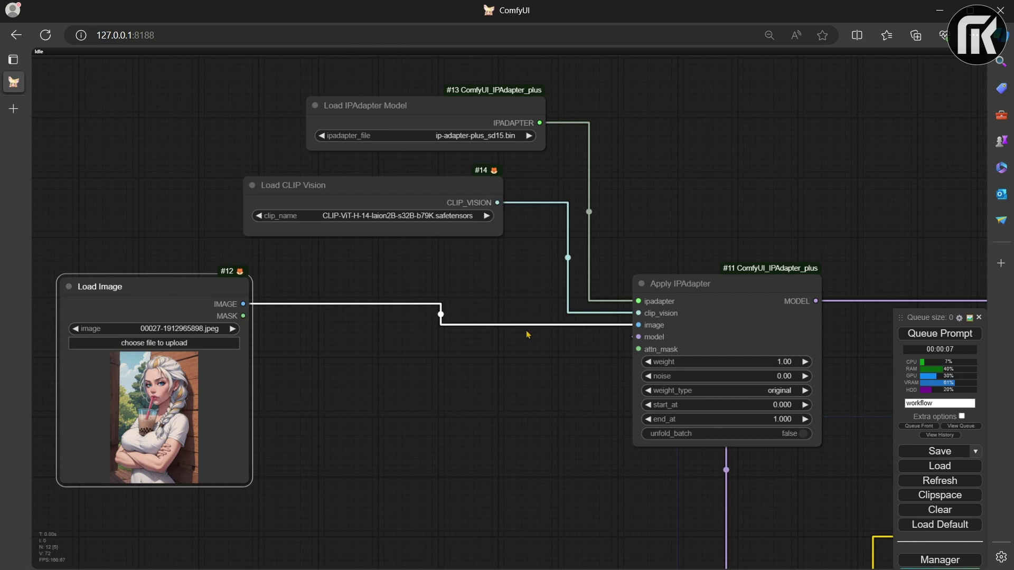
Step: Add a Prepare Image For Clip Vision node on the reference image and attach a Preview Image to its output
{"action": "double_click", "coordinate": [388, 401]}
{"action": "type", "text": "prepa"}
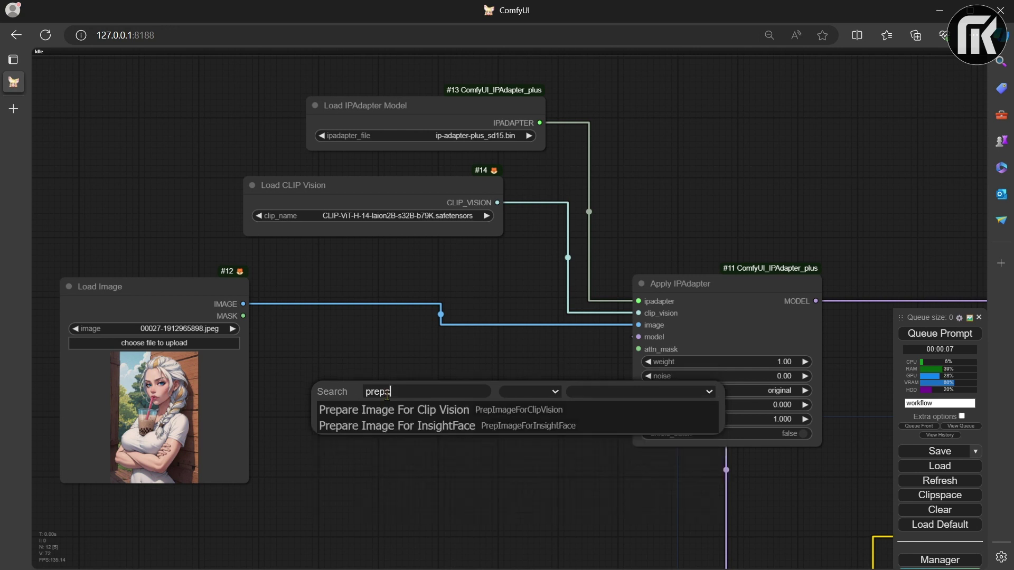
{"action": "left_click", "coordinate": [392, 411]}
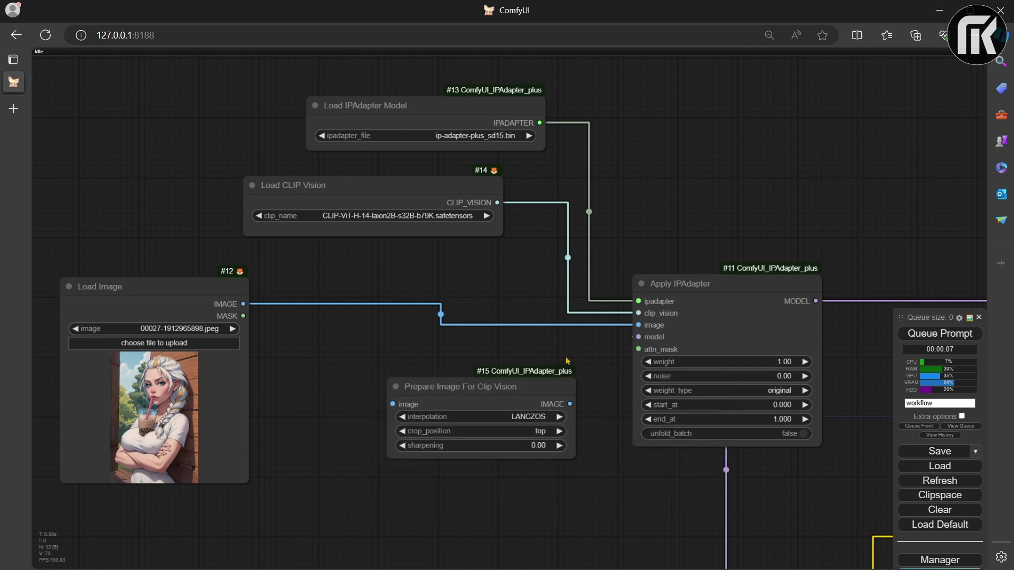
{"action": "left_click_drag", "start_coordinate": [640, 325], "coordinate": [396, 406]}
{"action": "left_click_drag", "start_coordinate": [562, 404], "coordinate": [687, 112]}
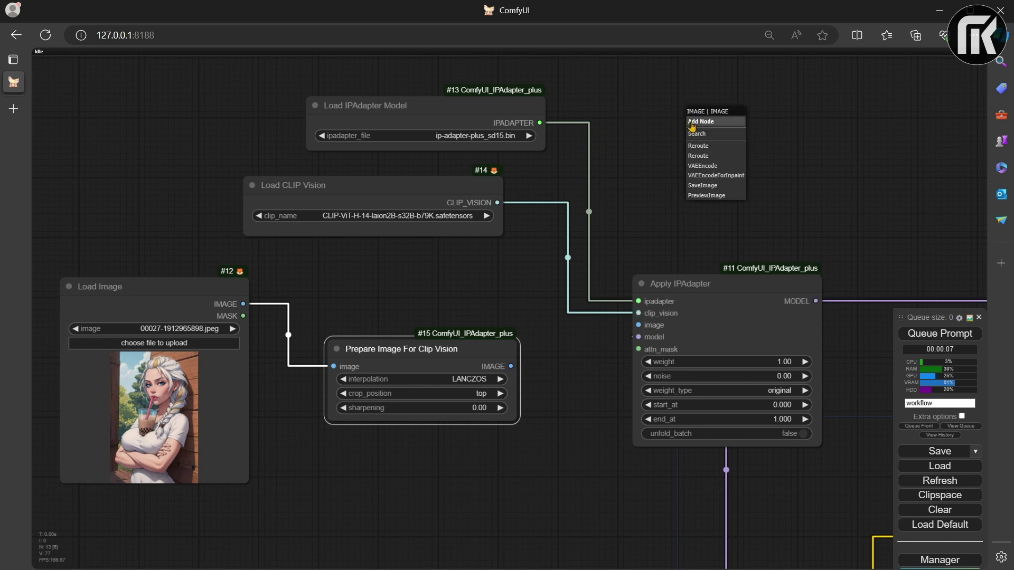
{"action": "left_click", "coordinate": [713, 196]}
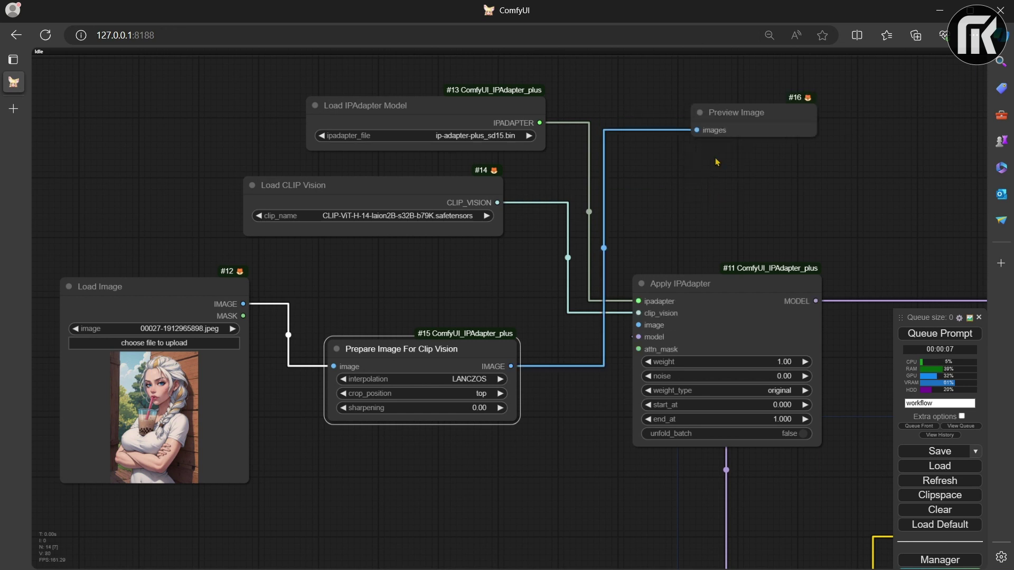
{"action": "left_click_drag", "start_coordinate": [749, 113], "coordinate": [776, 117]}
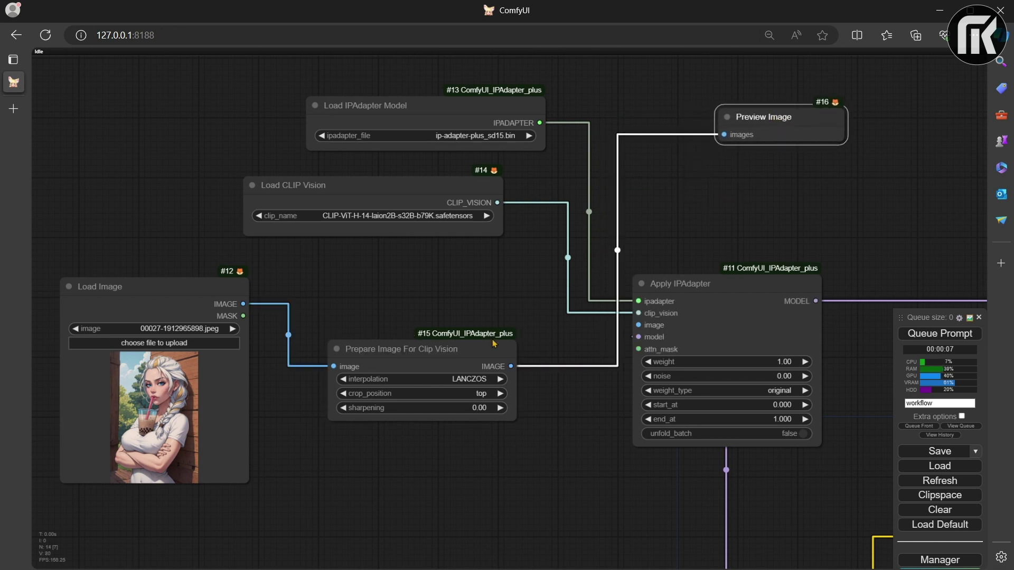
Step: Preview the prepared reference with crop_position pad, then top
{"action": "left_click", "coordinate": [476, 397]}
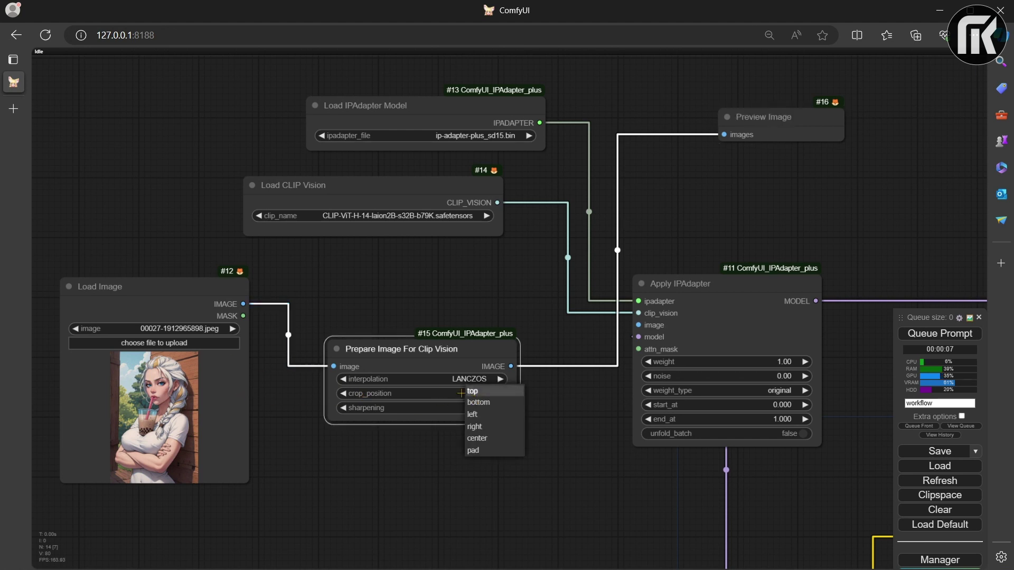
{"action": "left_click", "coordinate": [475, 450]}
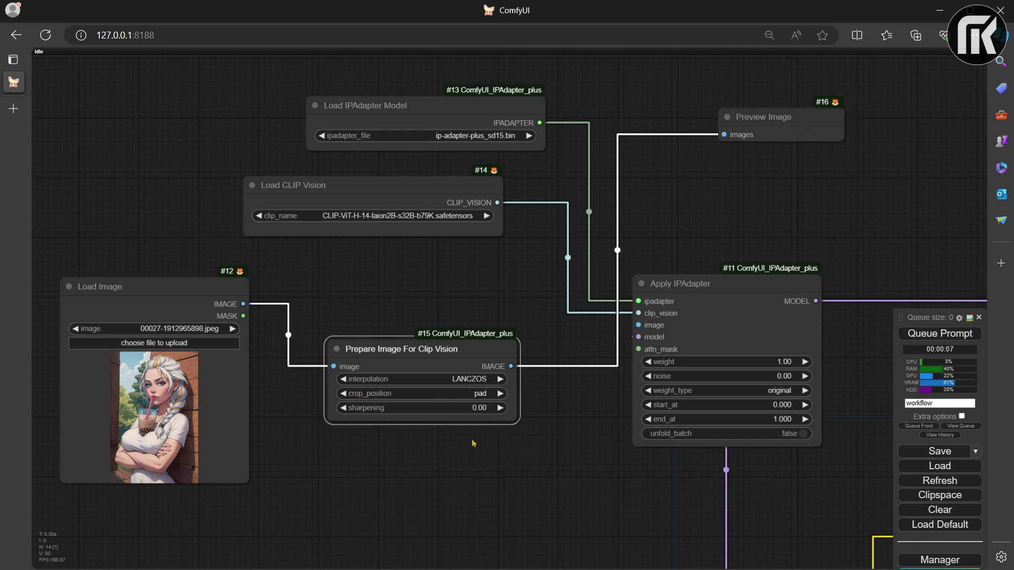
{"action": "left_click", "coordinate": [909, 336]}
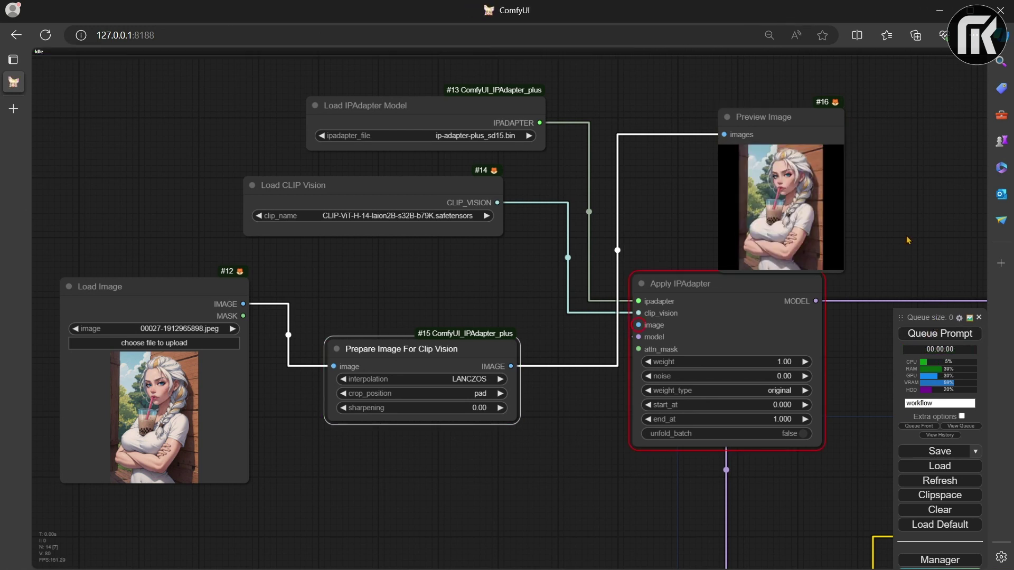
{"action": "left_click_drag", "start_coordinate": [836, 198], "coordinate": [793, 175]}
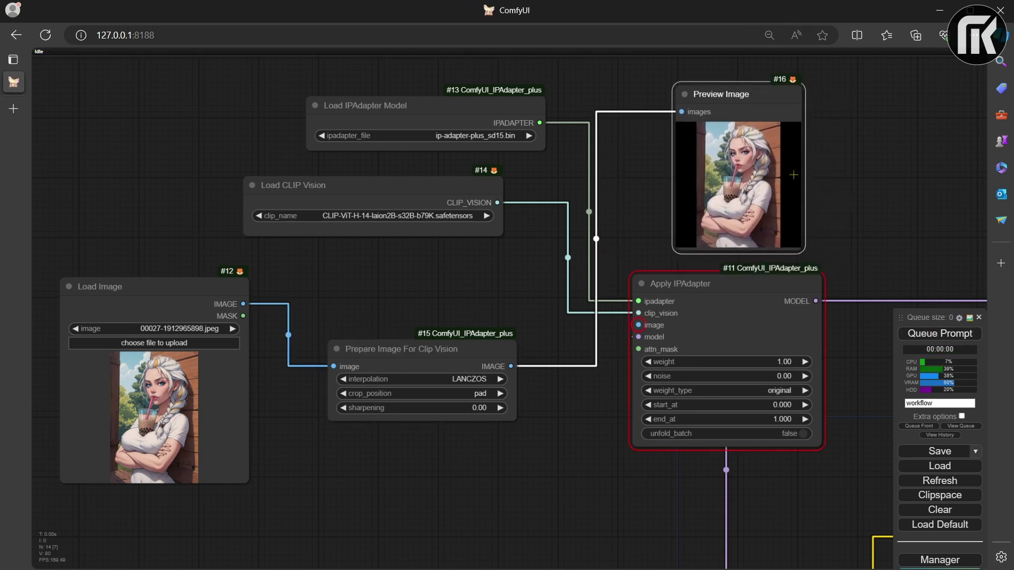
{"action": "left_click", "coordinate": [475, 396]}
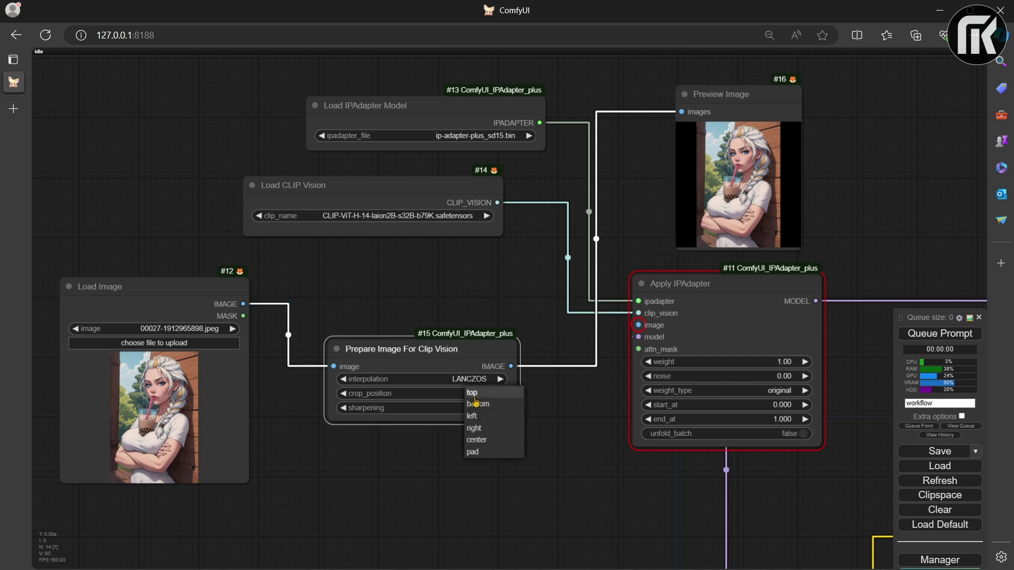
{"action": "left_click", "coordinate": [473, 393]}
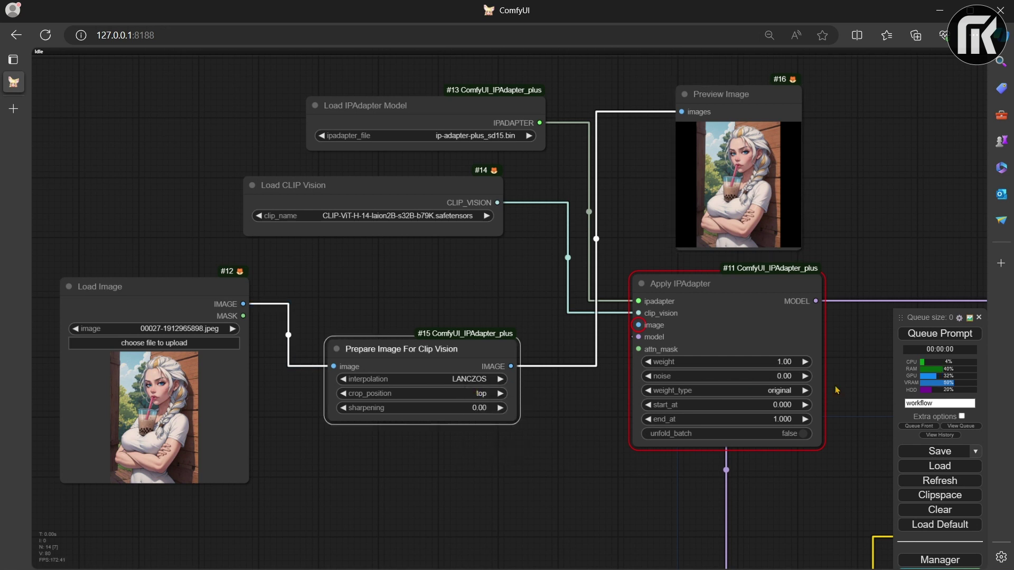
{"action": "left_click", "coordinate": [923, 341]}
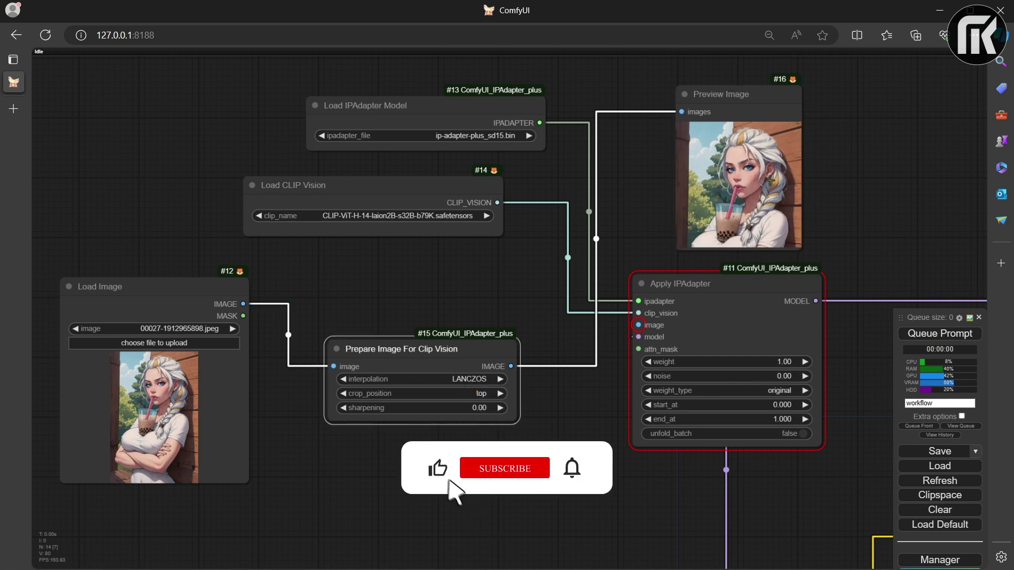
Step: Preview the reference with the left, right and center crop positions
{"action": "left_click", "coordinate": [480, 393]}
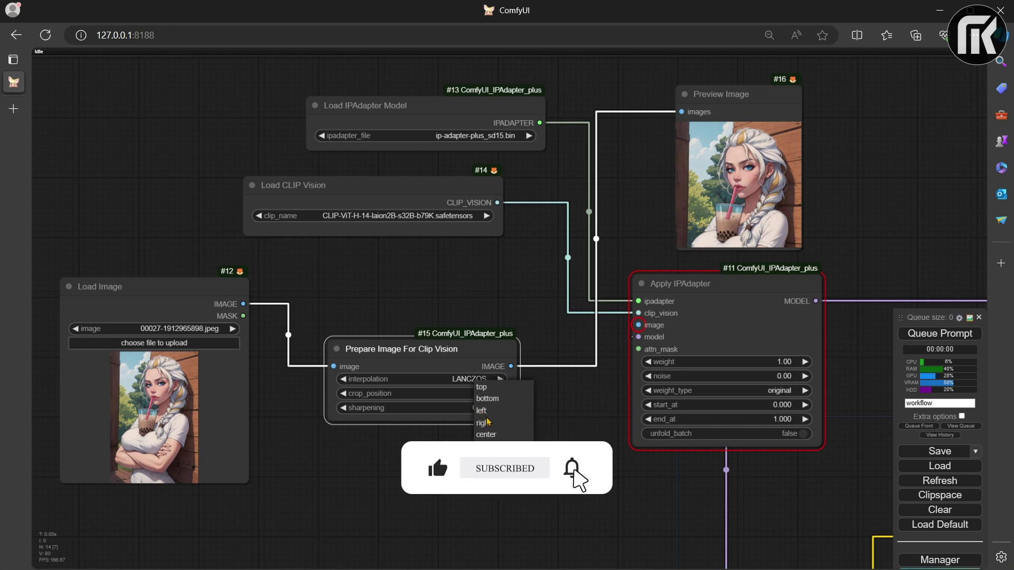
{"action": "left_click", "coordinate": [483, 411]}
{"action": "left_click", "coordinate": [961, 336]}
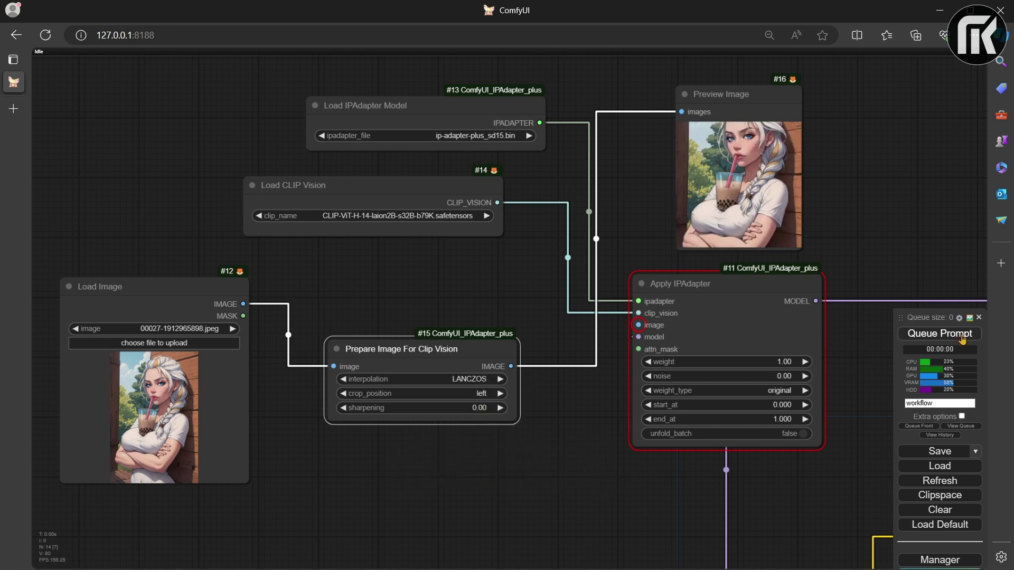
{"action": "left_click", "coordinate": [466, 393]}
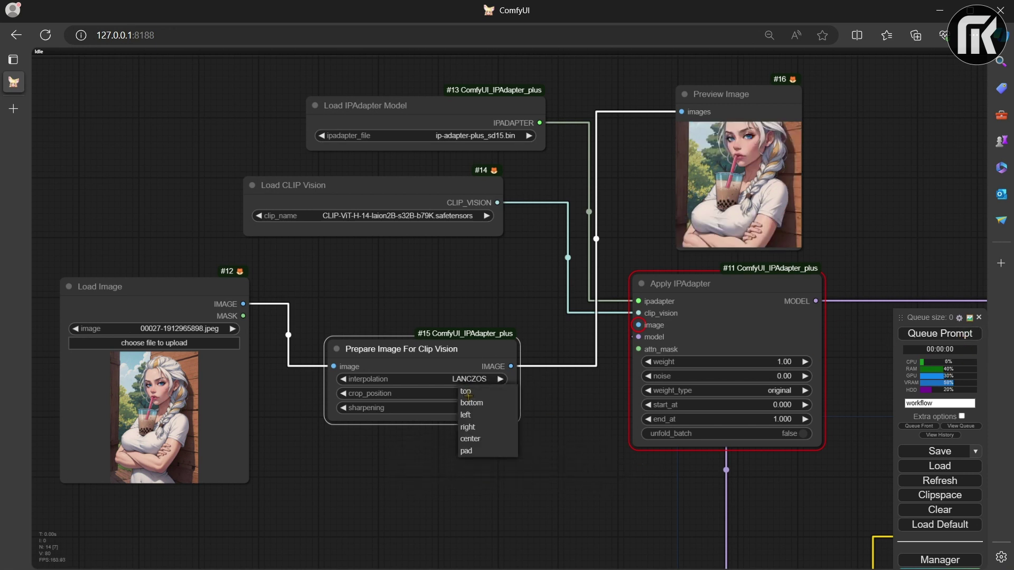
{"action": "left_click", "coordinate": [469, 427]}
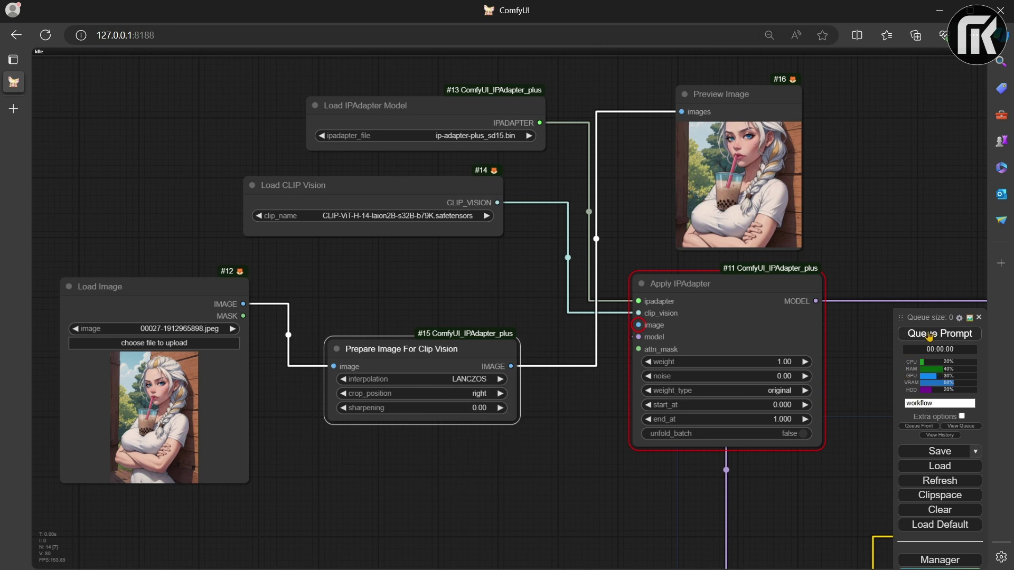
{"action": "left_click", "coordinate": [466, 393]}
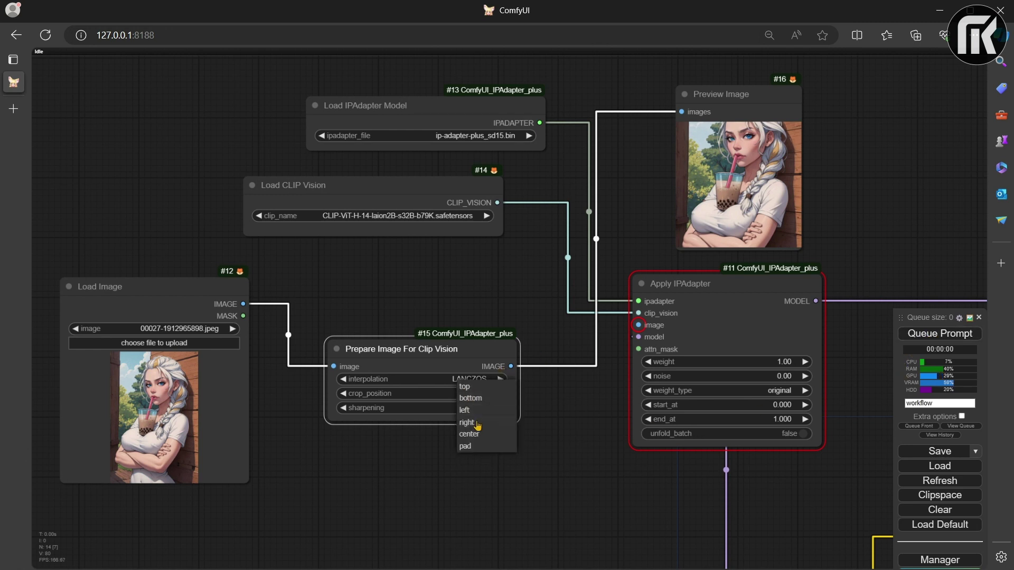
{"action": "left_click", "coordinate": [478, 438]}
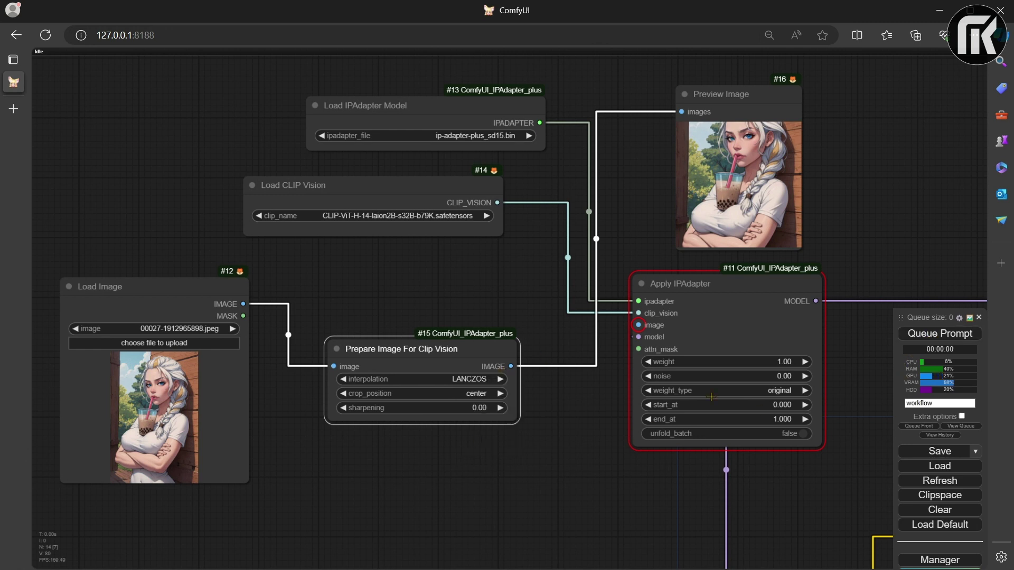
{"action": "left_click", "coordinate": [934, 334]}
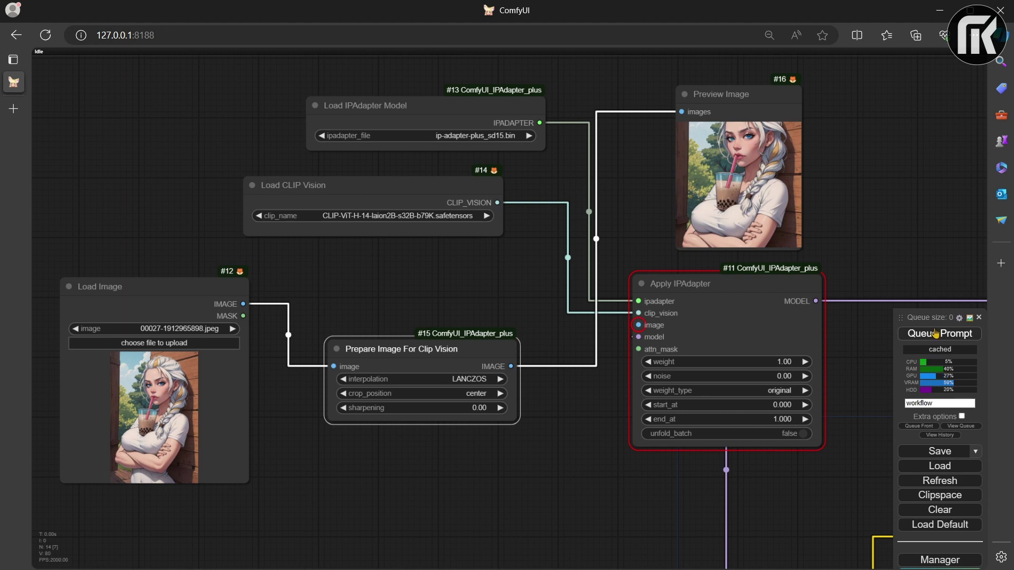
Step: Settle crop_position on pad and wire the prepared image into Apply IPAdapter's image input
{"action": "left_click", "coordinate": [464, 398]}
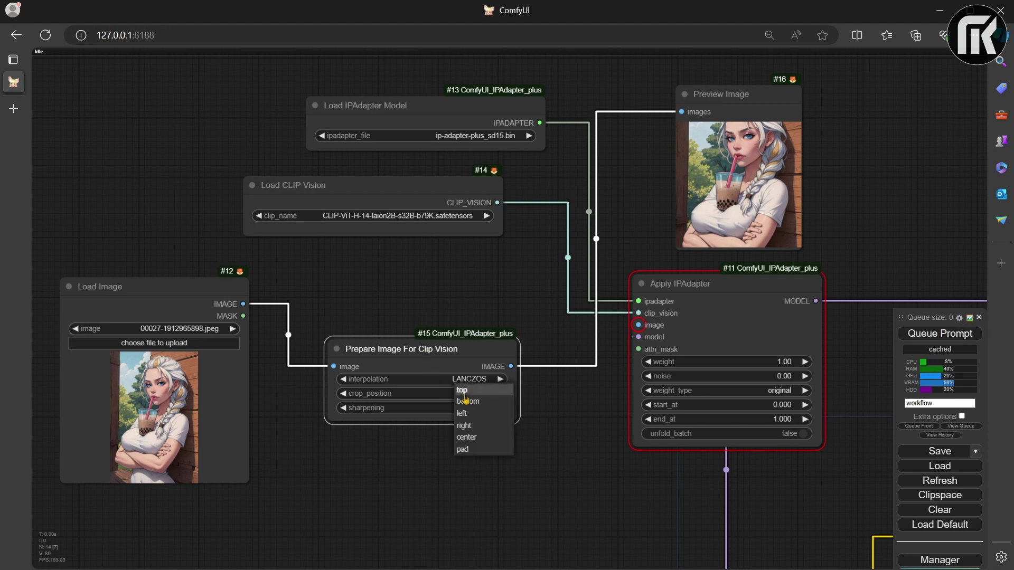
{"action": "left_click", "coordinate": [463, 450]}
{"action": "left_click", "coordinate": [919, 334]}
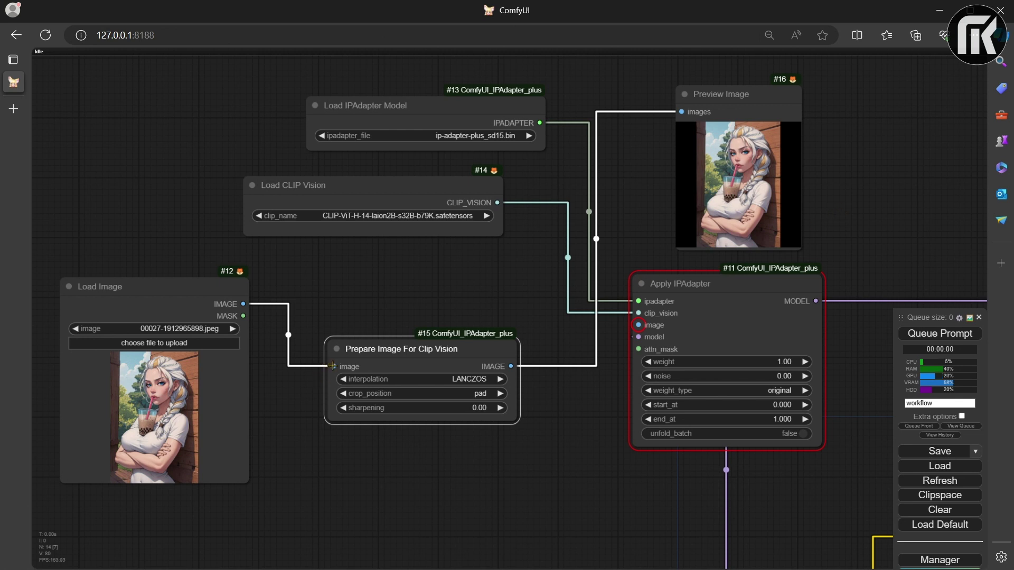
{"action": "mouse_move", "coordinate": [332, 366]}
{"action": "left_mouse_down"}
{"action": "mouse_move", "coordinate": [311, 363]}
{"action": "mouse_move", "coordinate": [638, 175]}
{"action": "mouse_move", "coordinate": [689, 111]}
{"action": "mouse_move", "coordinate": [317, 362]}
{"action": "mouse_move", "coordinate": [334, 366]}
{"action": "left_mouse_up"}
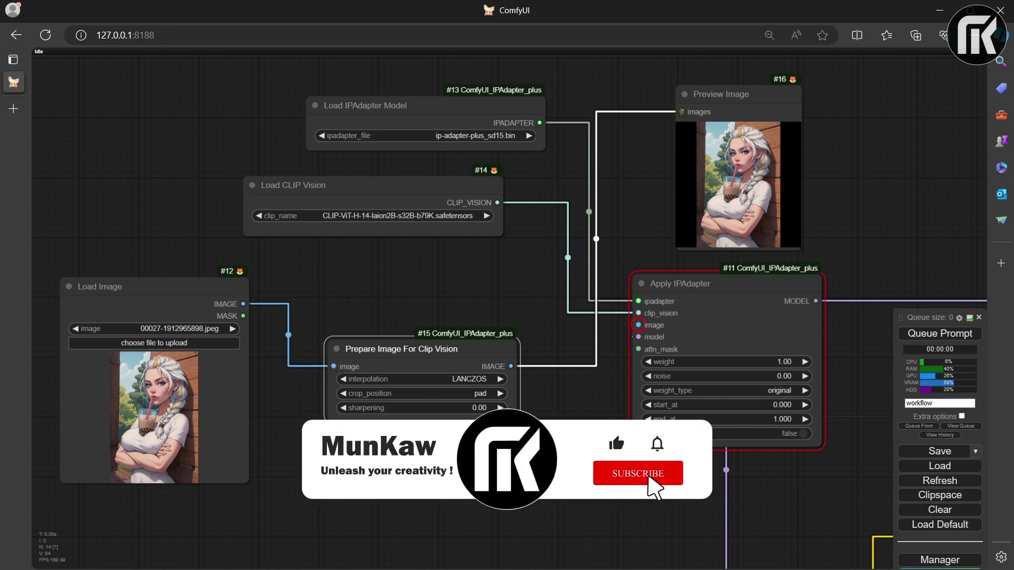
{"action": "left_click_drag", "start_coordinate": [681, 112], "coordinate": [640, 326]}
Step: Delete the Preview Image node and generate an IPAdapter-guided image
{"action": "left_click", "coordinate": [744, 92]}
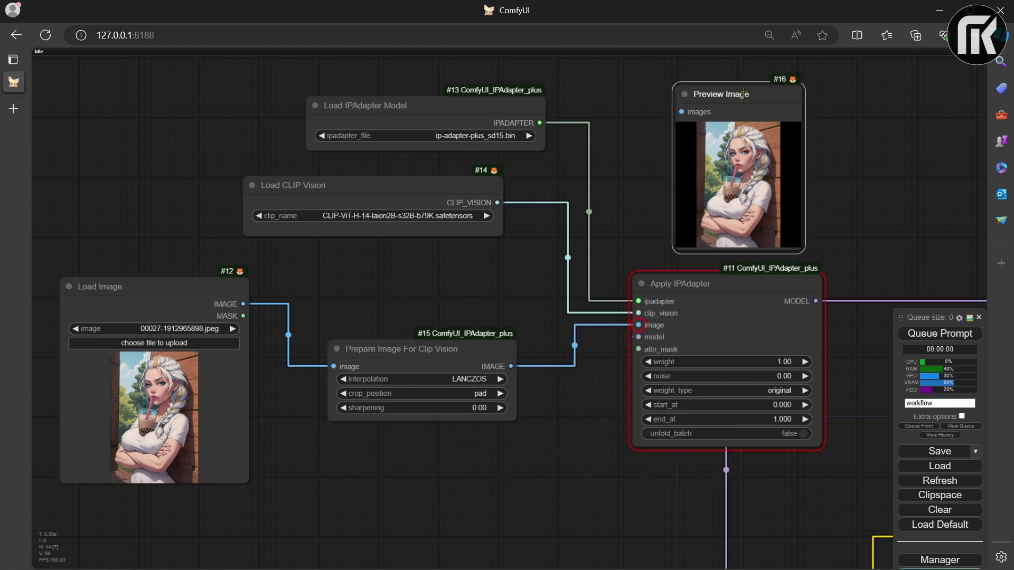
{"action": "key", "text": "Delete"}
{"action": "left_click", "coordinate": [940, 333]}
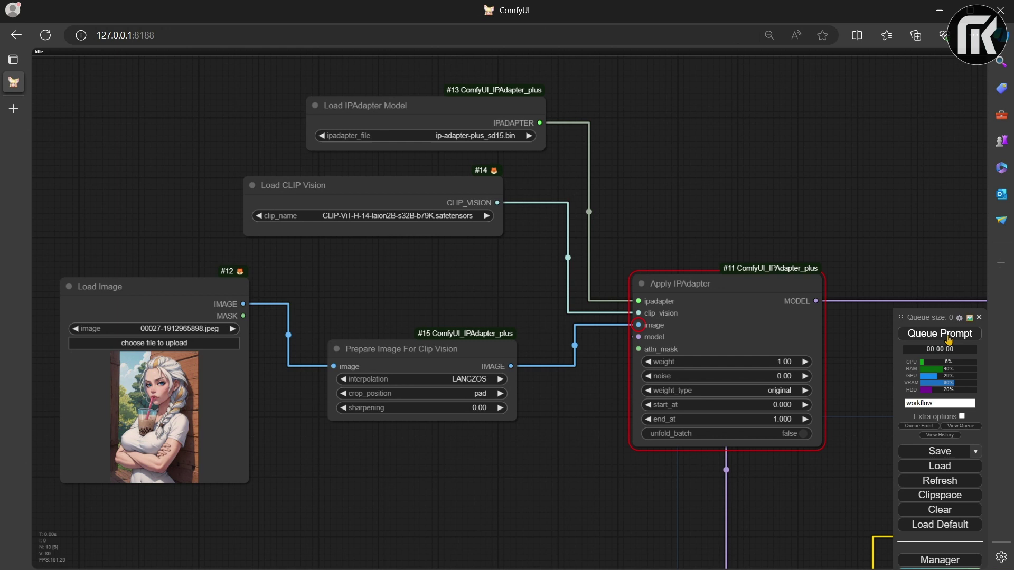
{"action": "scroll", "coordinate": [798, 362], "scroll_direction": "down", "scroll_amount": 5}
{"action": "left_click_drag", "start_coordinate": [798, 306], "coordinate": [466, 181]}
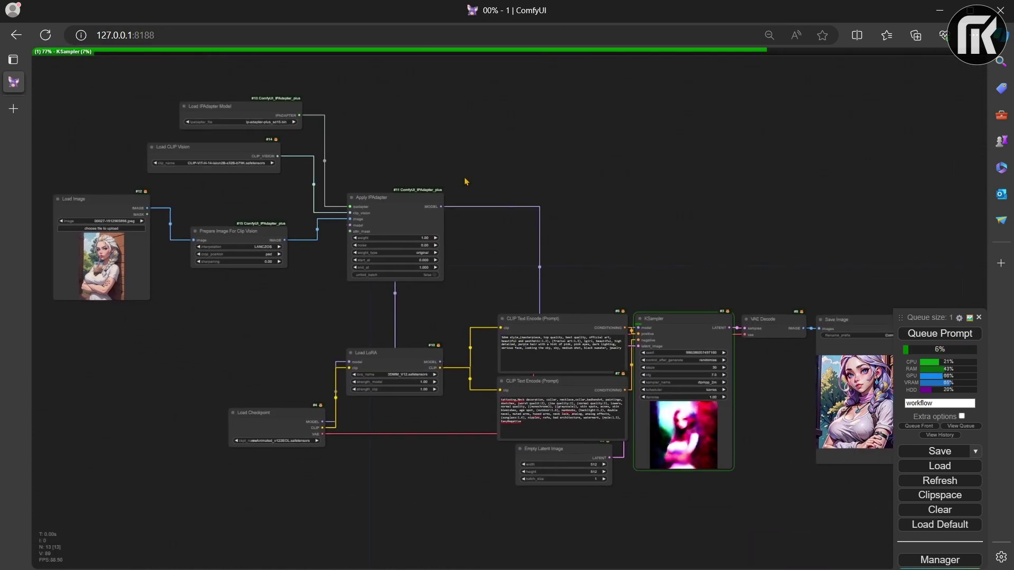
{"action": "scroll", "coordinate": [631, 237], "scroll_direction": "down", "scroll_amount": 2}
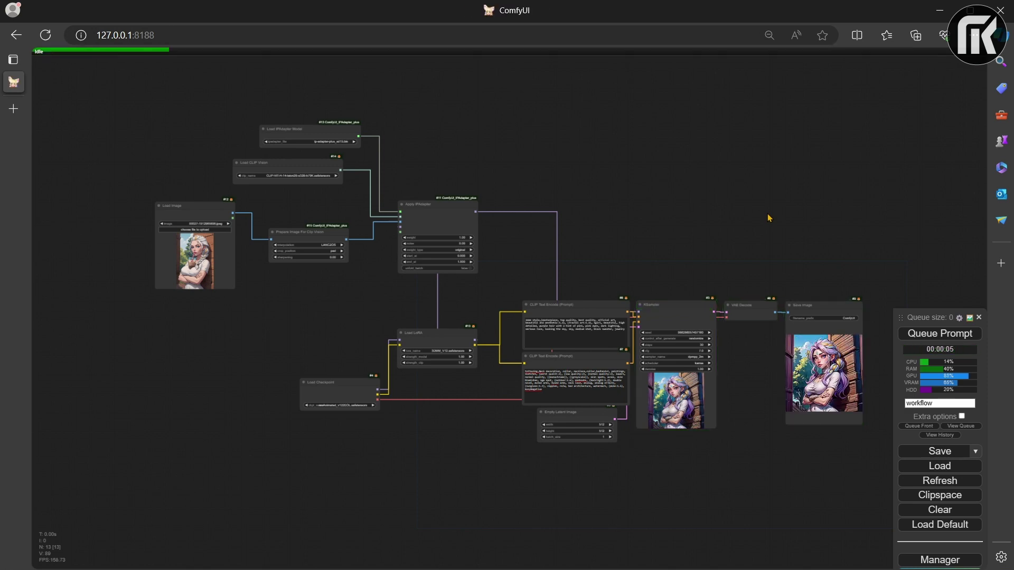
{"action": "scroll", "coordinate": [815, 321], "scroll_direction": "up", "scroll_amount": 9}
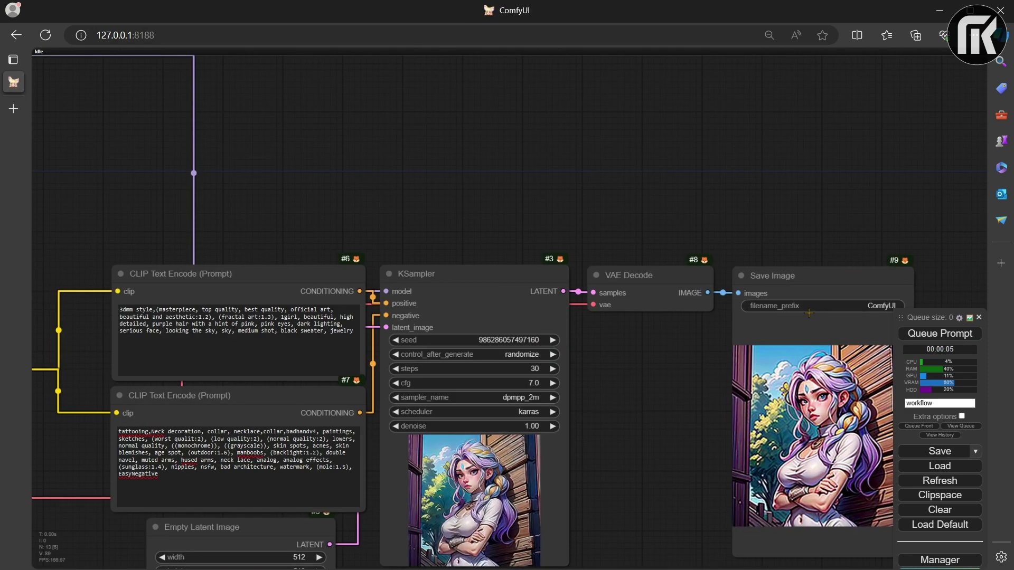
{"action": "left_click_drag", "start_coordinate": [816, 317], "coordinate": [965, 299]}
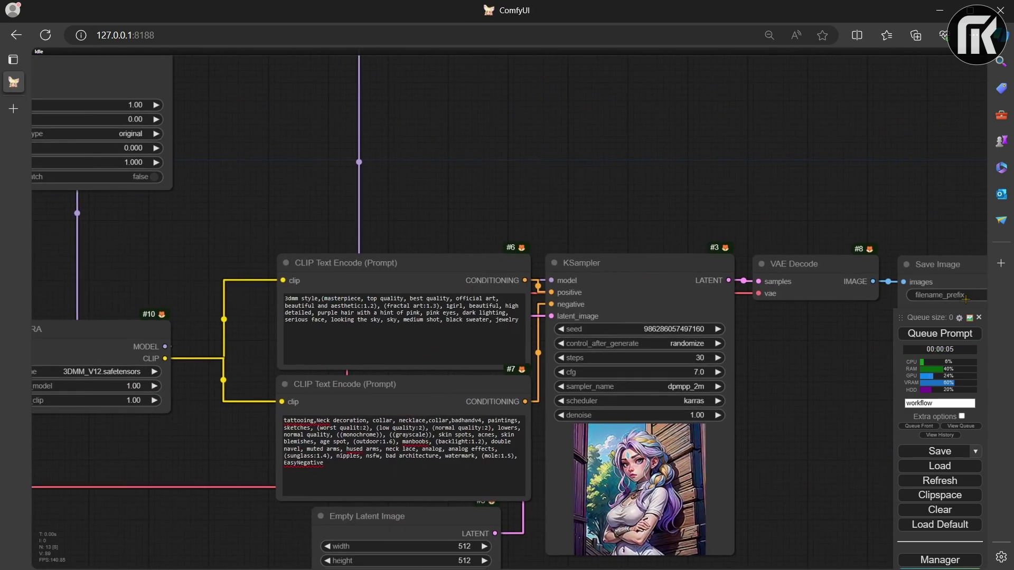
{"action": "scroll", "coordinate": [687, 278], "scroll_direction": "down", "scroll_amount": 3}
{"action": "left_click_drag", "start_coordinate": [559, 211], "coordinate": [738, 262]}
Step: Regenerate with the reference cropped from the top and inspect the workflow
{"action": "left_click", "coordinate": [268, 233]}
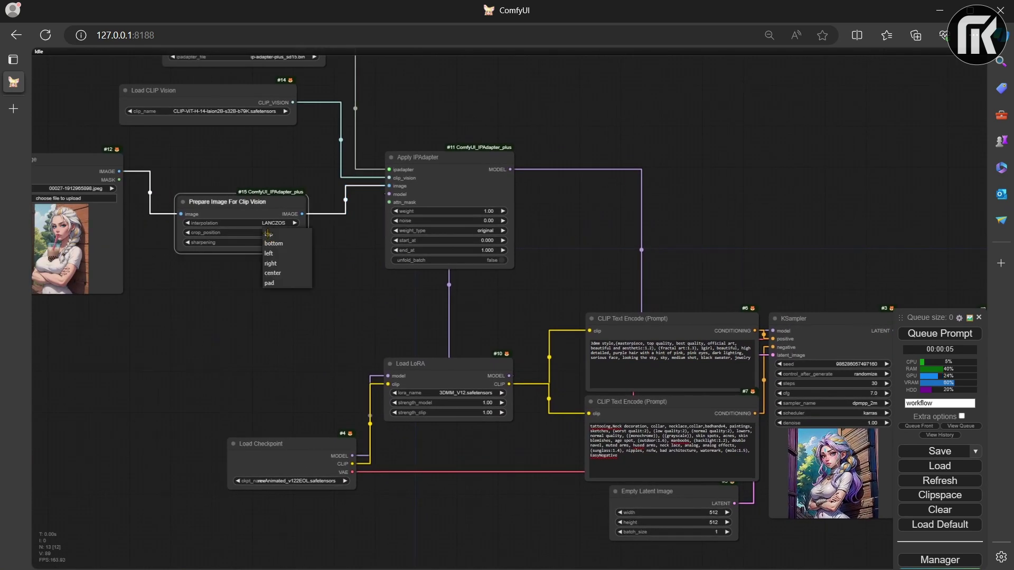
{"action": "left_click", "coordinate": [269, 234]}
{"action": "left_click", "coordinate": [940, 333]}
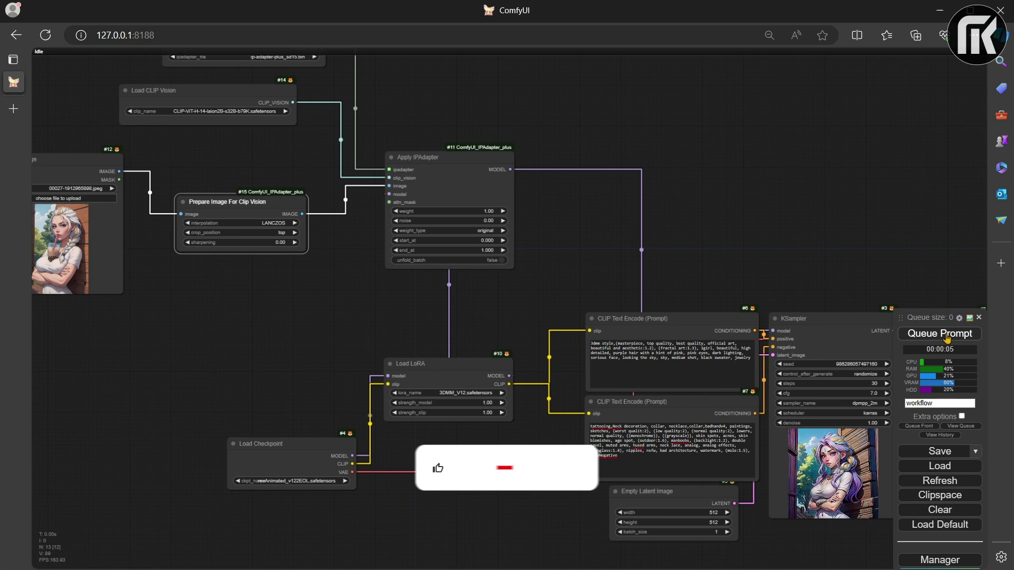
{"action": "scroll", "coordinate": [863, 322], "scroll_direction": "down", "scroll_amount": 3}
{"action": "left_click_drag", "start_coordinate": [811, 326], "coordinate": [578, 268]}
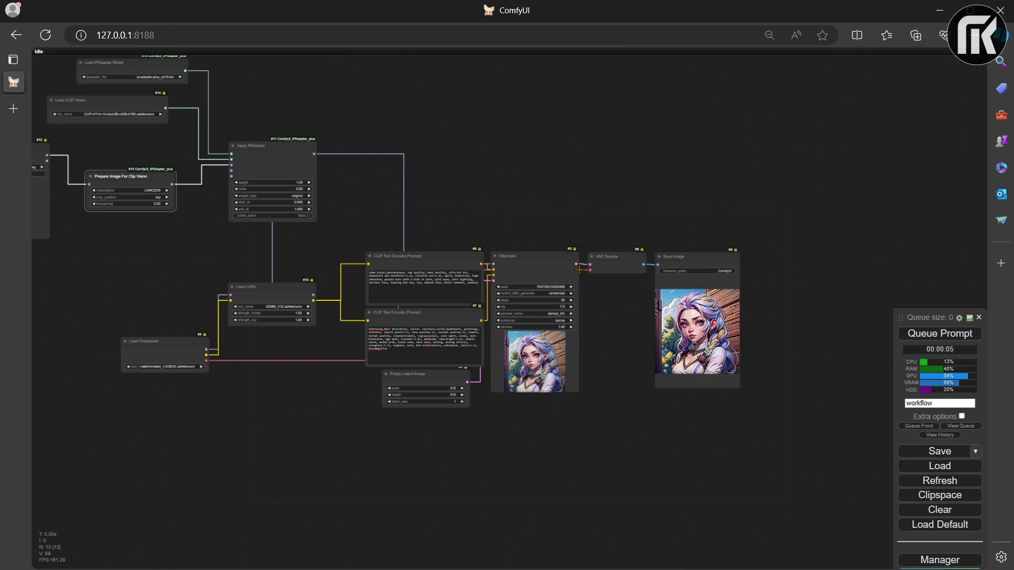
{"action": "scroll", "coordinate": [729, 337], "scroll_direction": "up", "scroll_amount": 8}
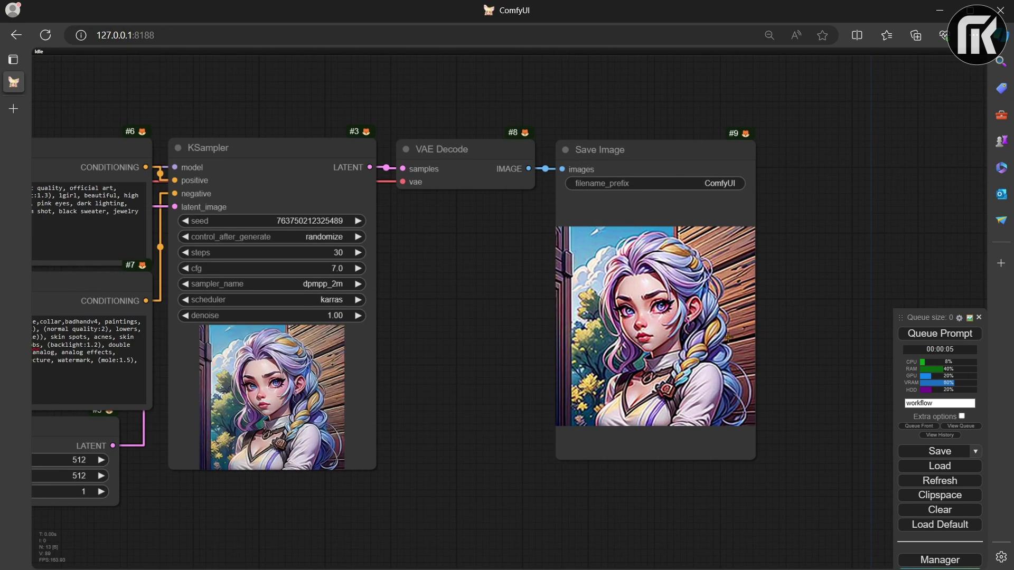
{"action": "scroll", "coordinate": [729, 337], "scroll_direction": "down", "scroll_amount": 4}
{"action": "left_click_drag", "start_coordinate": [502, 333], "coordinate": [750, 362]}
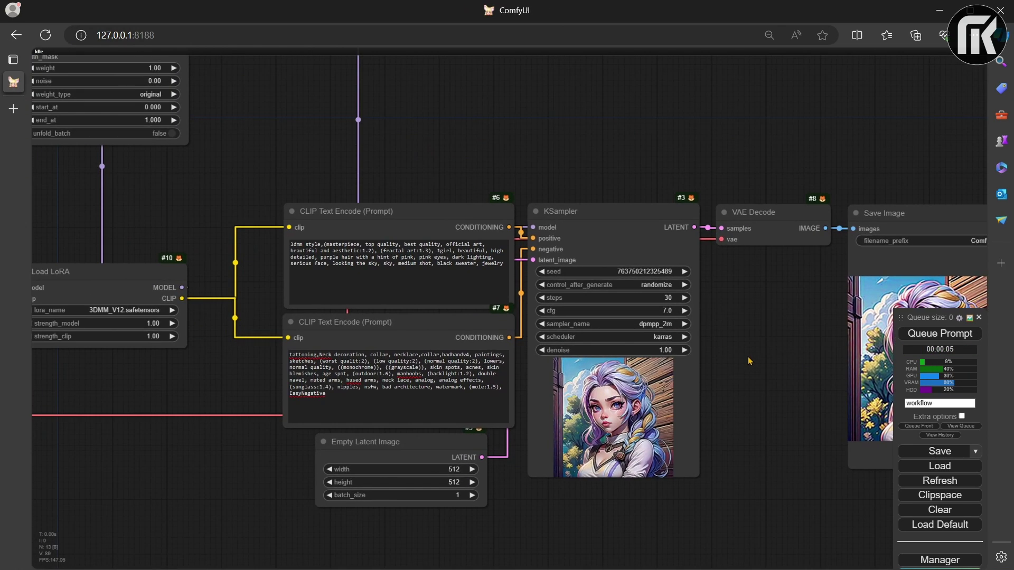
{"action": "scroll", "coordinate": [700, 338], "scroll_direction": "down", "scroll_amount": 4}
{"action": "left_click_drag", "start_coordinate": [101, 140], "coordinate": [296, 245]}
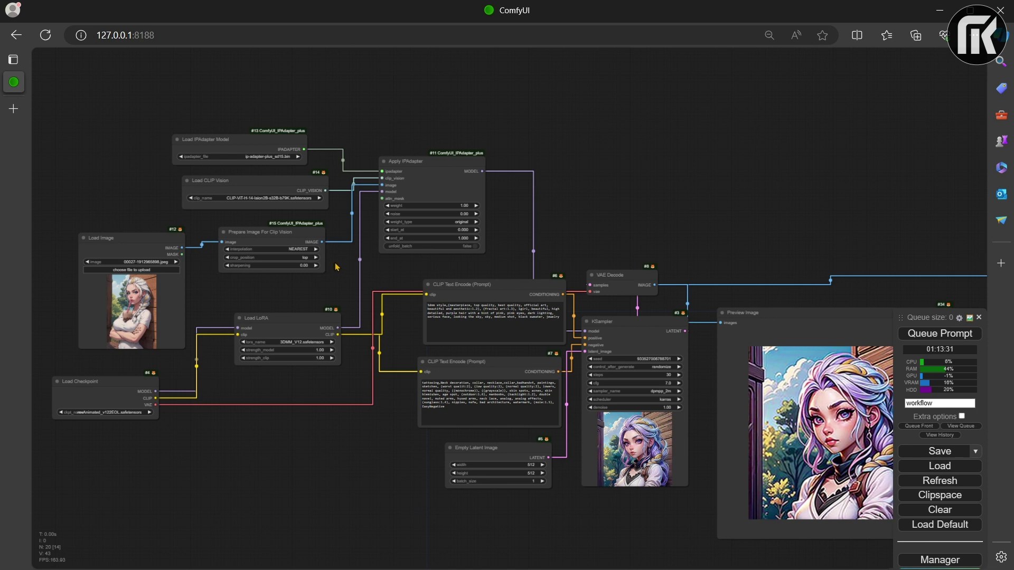
Step: Set interpolation to LANCZOS and zoom out toward the saved Load Image nodes #46–#49
{"action": "scroll", "coordinate": [278, 247], "scroll_direction": "up", "scroll_amount": 6}
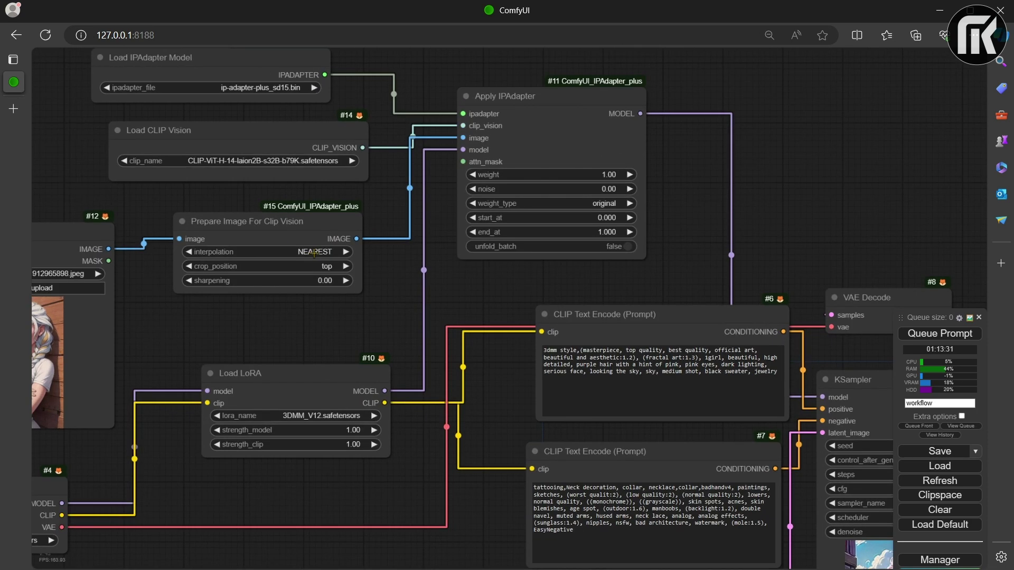
{"action": "left_click", "coordinate": [314, 253]}
{"action": "left_click", "coordinate": [308, 253]}
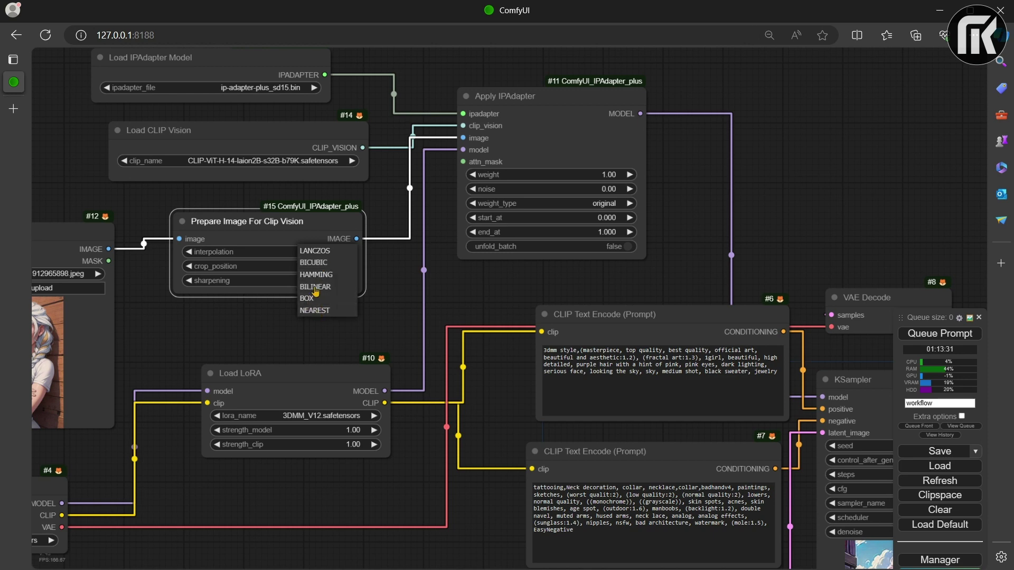
{"action": "scroll", "coordinate": [403, 286], "scroll_direction": "down", "scroll_amount": 4}
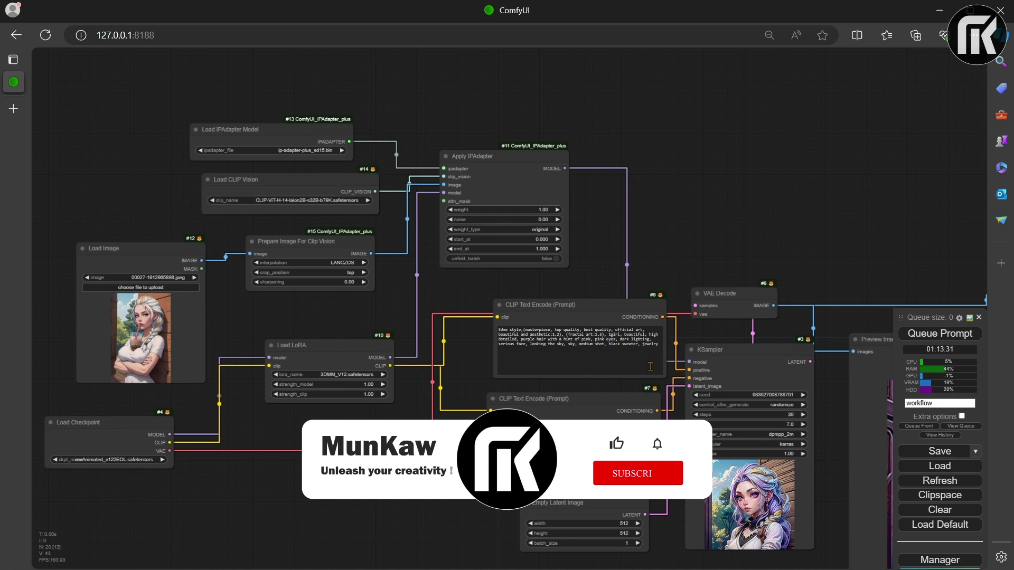
{"action": "scroll", "coordinate": [651, 366], "scroll_direction": "down", "scroll_amount": 2}
Step: Pan across the Load Image nodes holding the saved purple-haired portraits
{"action": "left_click_drag", "start_coordinate": [650, 366], "coordinate": [427, 4]}
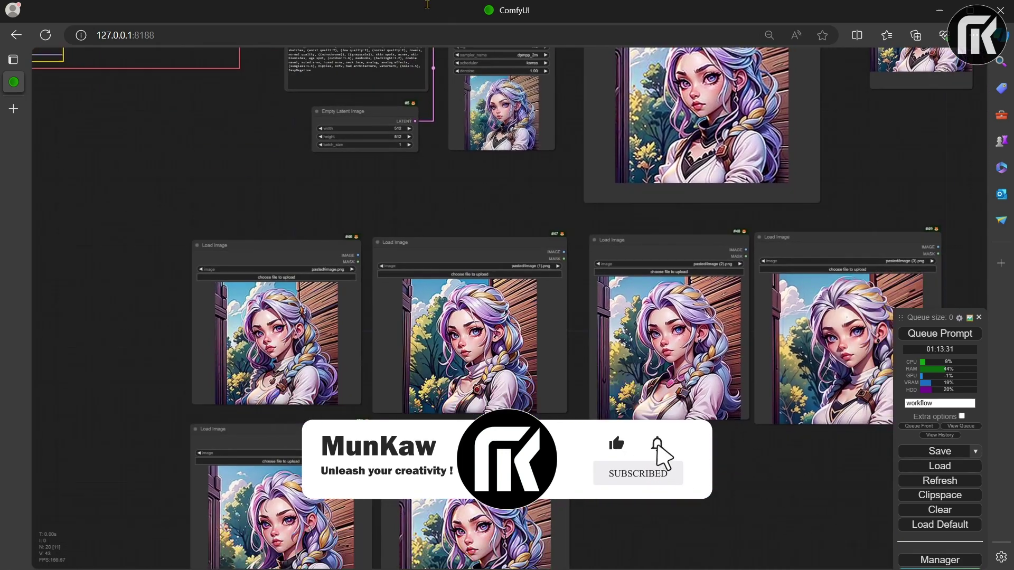
{"action": "left_click_drag", "start_coordinate": [646, 345], "coordinate": [635, 312]}
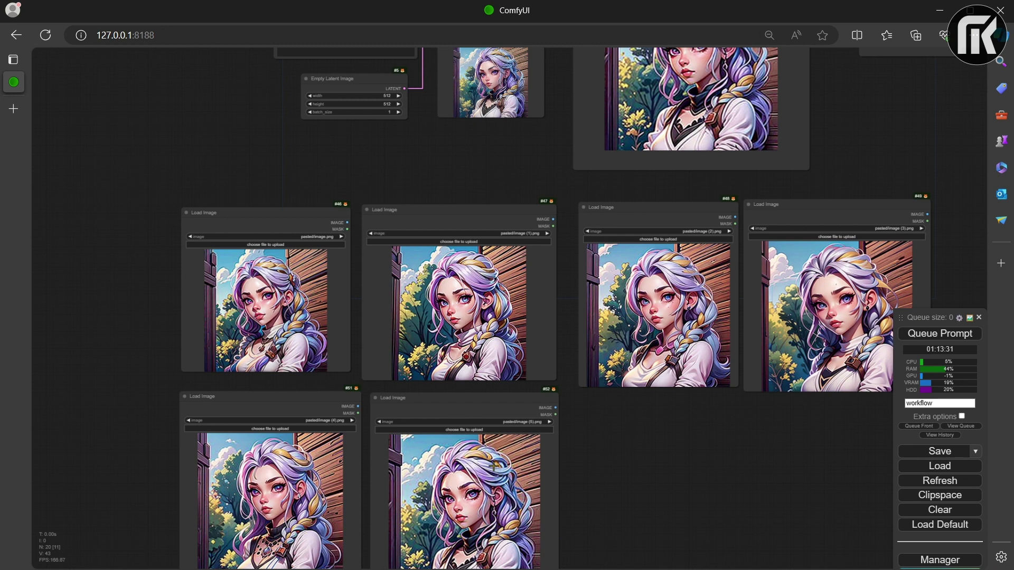
{"action": "left_click_drag", "start_coordinate": [492, 465], "coordinate": [448, 345]}
{"action": "scroll", "coordinate": [448, 346], "scroll_direction": "up", "scroll_amount": 1}
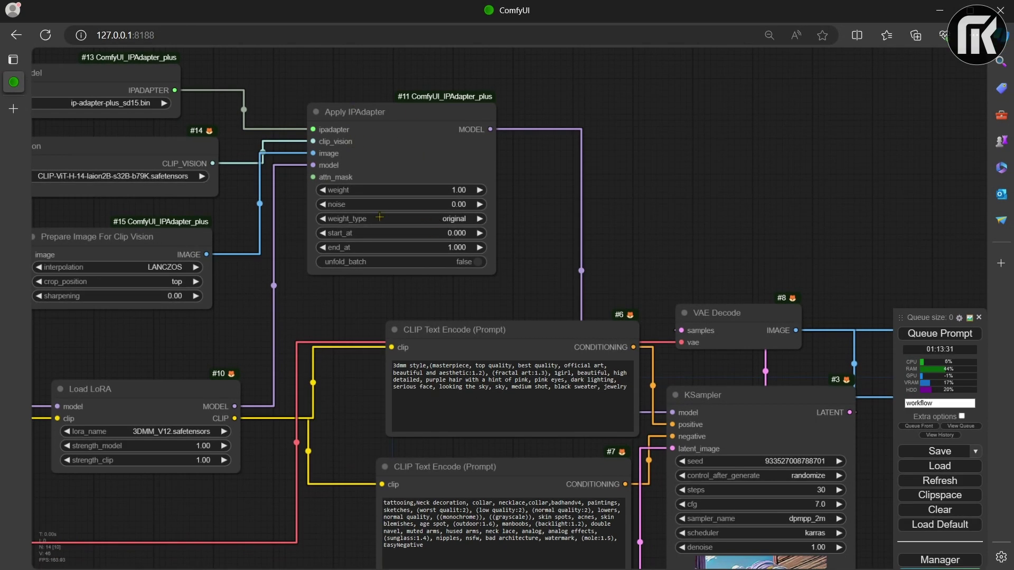
Step: Check the weight_type setting on the Apply IPAdapter node
{"action": "left_click", "coordinate": [408, 220]}
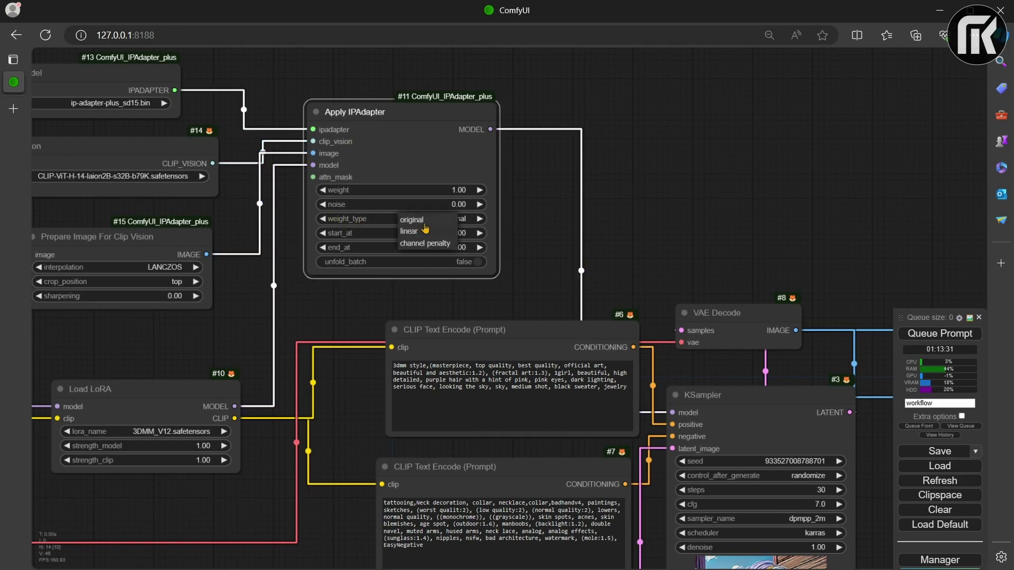
{"action": "left_click", "coordinate": [458, 229]}
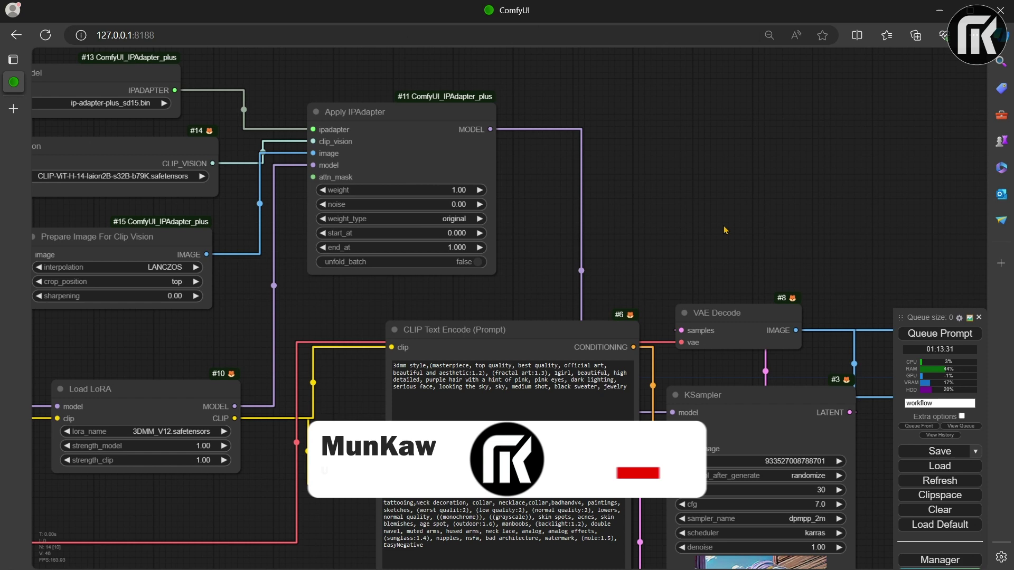
{"action": "scroll", "coordinate": [458, 229], "scroll_direction": "down", "scroll_amount": 5}
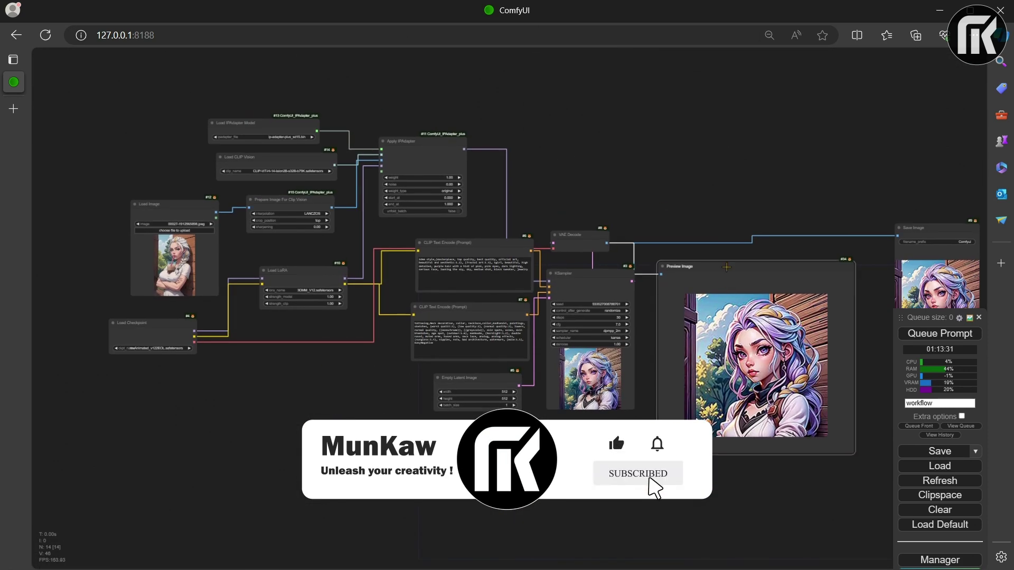
Step: Copy the latest generated portrait, paste it as a Load Image node, then position and enlarge it
{"action": "right_click", "coordinate": [727, 267]}
{"action": "left_click", "coordinate": [727, 299]}
{"action": "key", "text": "ctrl+v"}
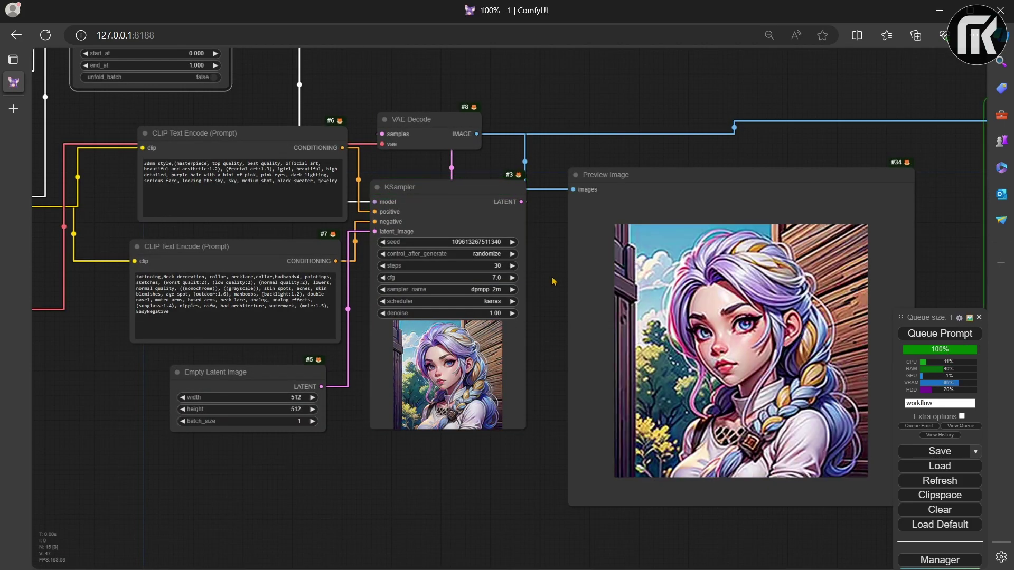
{"action": "right_click", "coordinate": [676, 168]}
{"action": "left_click", "coordinate": [688, 205]}
{"action": "scroll", "coordinate": [688, 205], "scroll_direction": "down", "scroll_amount": 4}
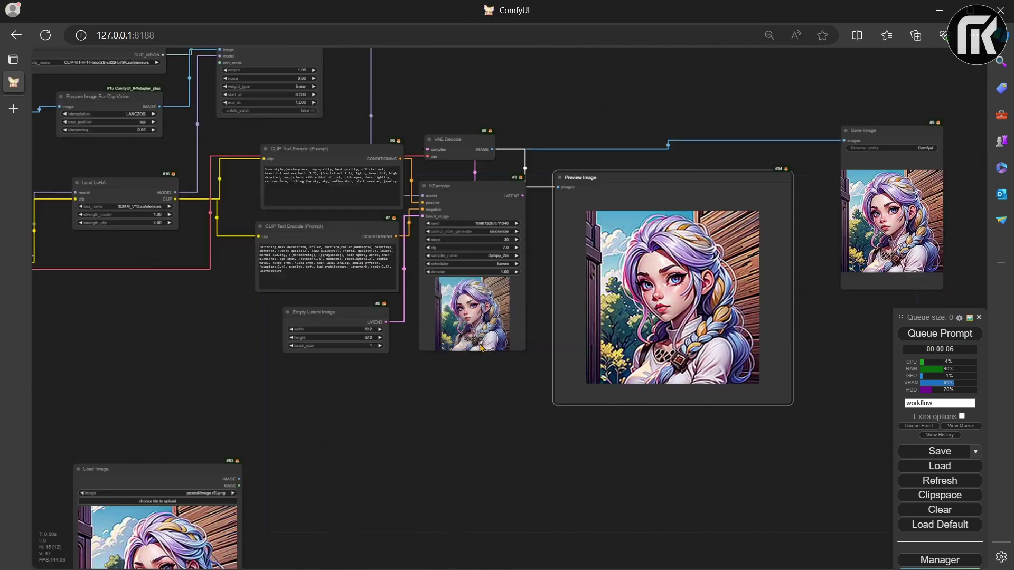
{"action": "key", "text": "ctrl+v"}
{"action": "left_click_drag", "start_coordinate": [434, 441], "coordinate": [326, 342]}
{"action": "left_click_drag", "start_coordinate": [425, 460], "coordinate": [531, 532]}
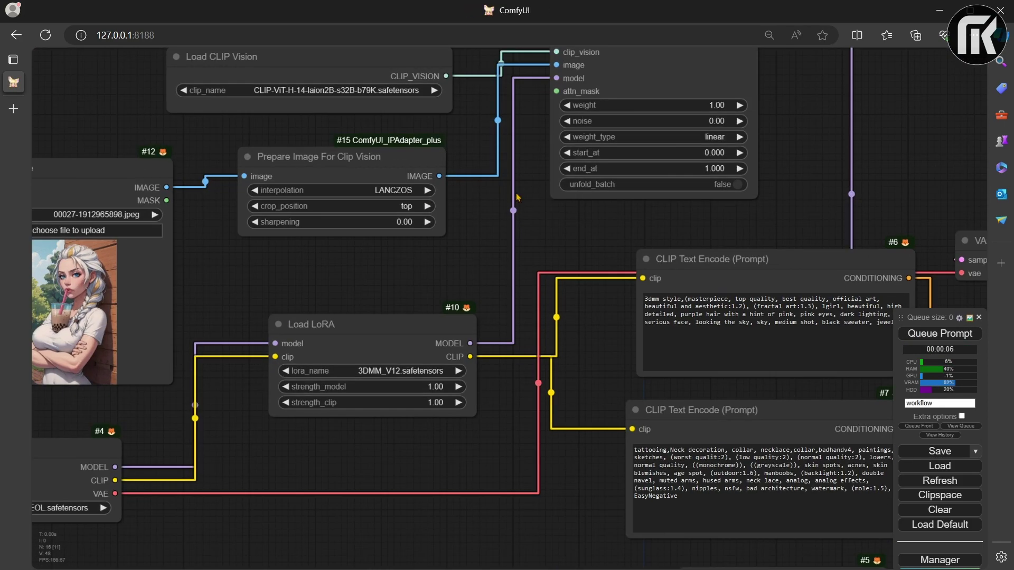
Step: Confirm Apply IPAdapter's weight_type stays on original
{"action": "left_click", "coordinate": [666, 193]}
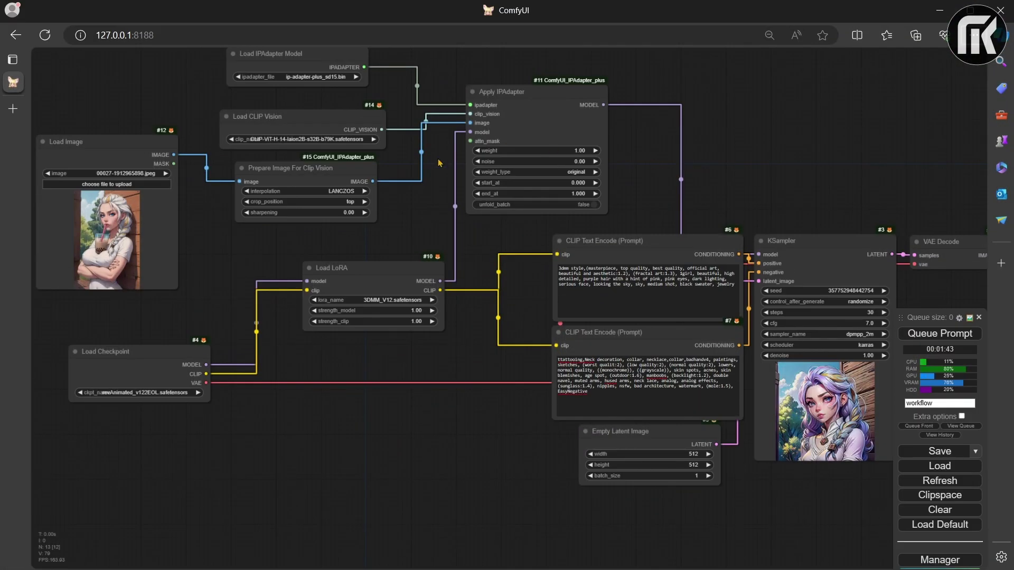
Step: Feed attn_mask from a Load Image (as Mask) node holding beautiful-05 (2).png and generate
{"action": "left_click_drag", "start_coordinate": [470, 141], "coordinate": [169, 451]}
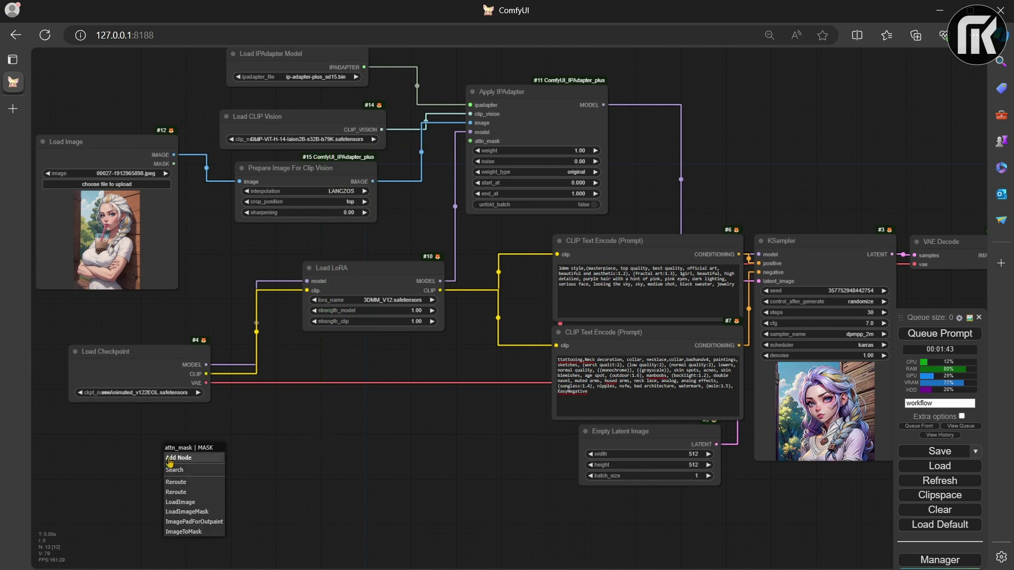
{"action": "left_click", "coordinate": [195, 512]}
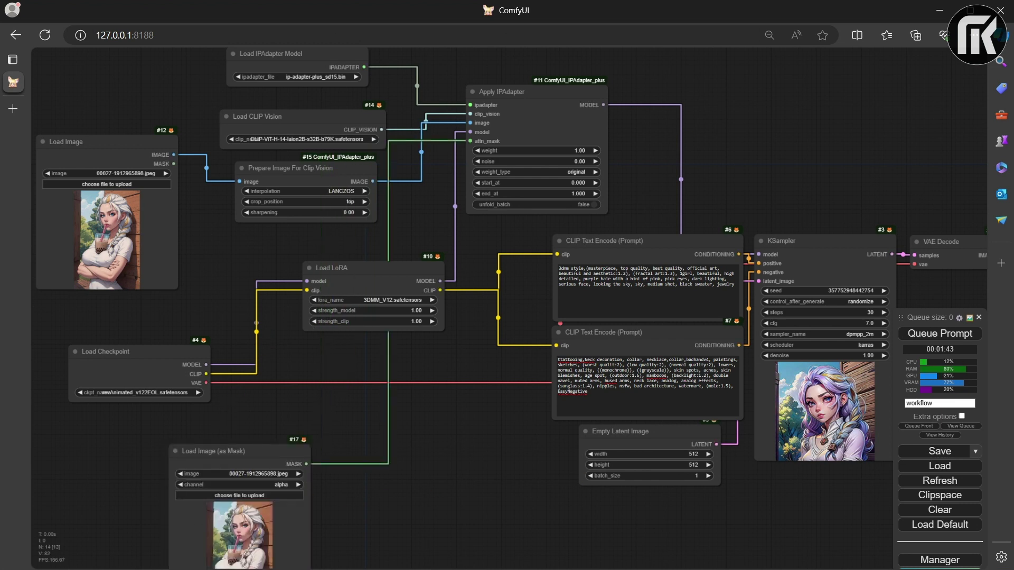
{"action": "left_click_drag", "start_coordinate": [414, 476], "coordinate": [490, 420]}
{"action": "left_click_drag", "start_coordinate": [330, 402], "coordinate": [201, 372]}
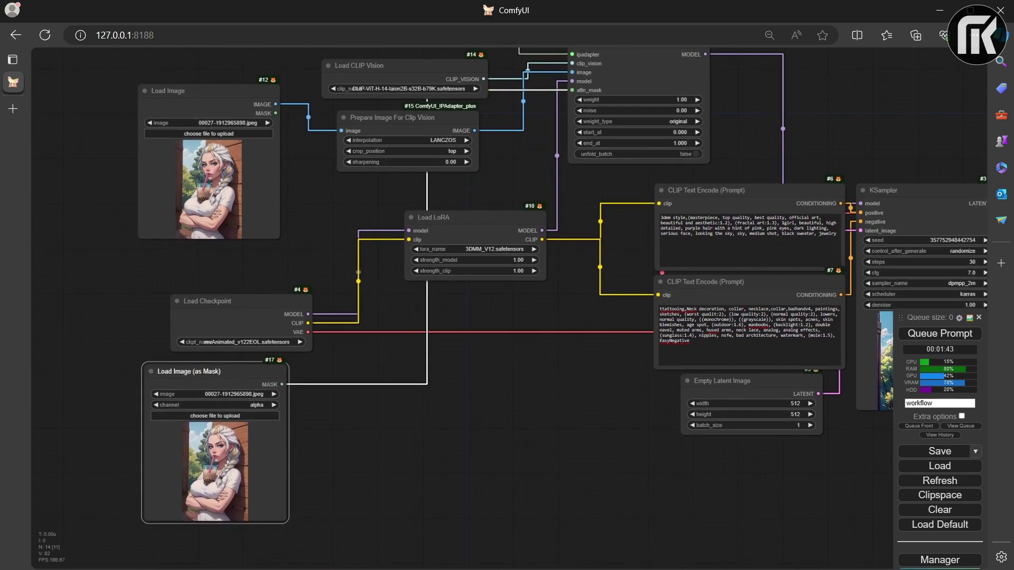
{"action": "left_click_drag", "start_coordinate": [255, 409], "coordinate": [214, 487]}
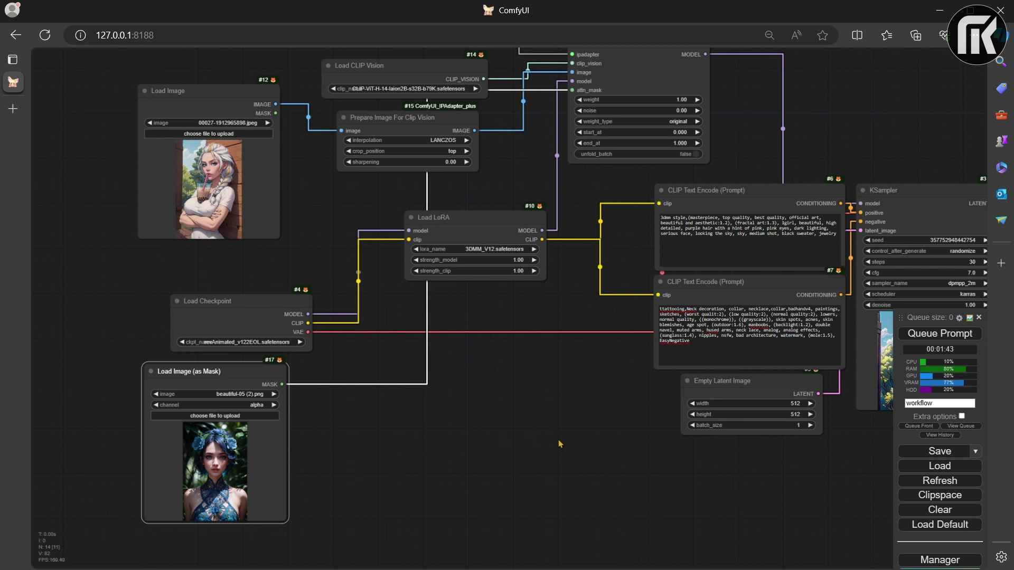
{"action": "key", "text": "ctrl+Return"}
{"action": "scroll", "coordinate": [559, 442], "scroll_direction": "down", "scroll_amount": 1}
{"action": "left_click_drag", "start_coordinate": [559, 441], "coordinate": [260, 420]}
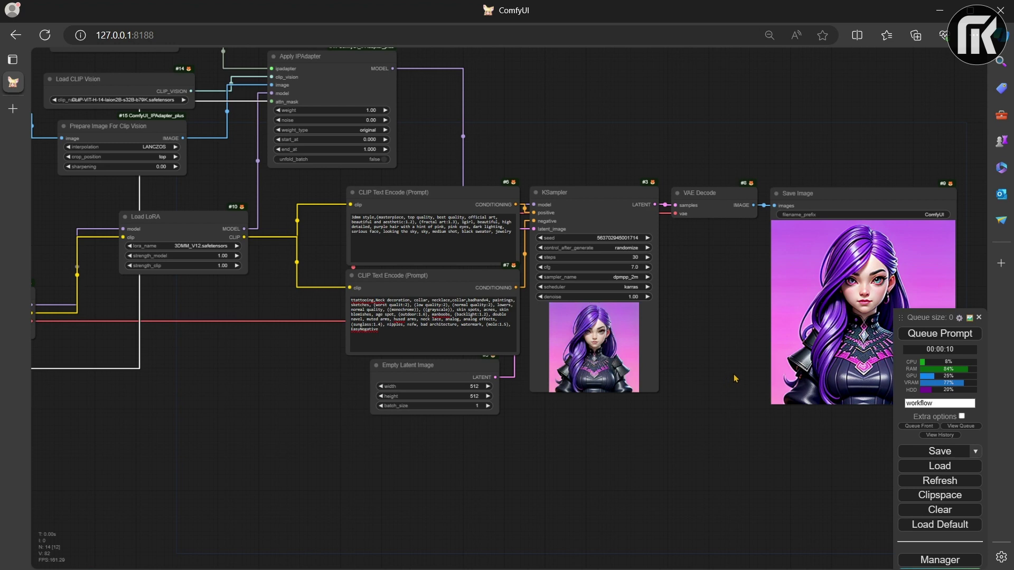
Step: Zoom in on the KSampler and Save Image showing the purple-haired girl in dark armour
{"action": "scroll", "coordinate": [748, 311], "scroll_direction": "up", "scroll_amount": 5}
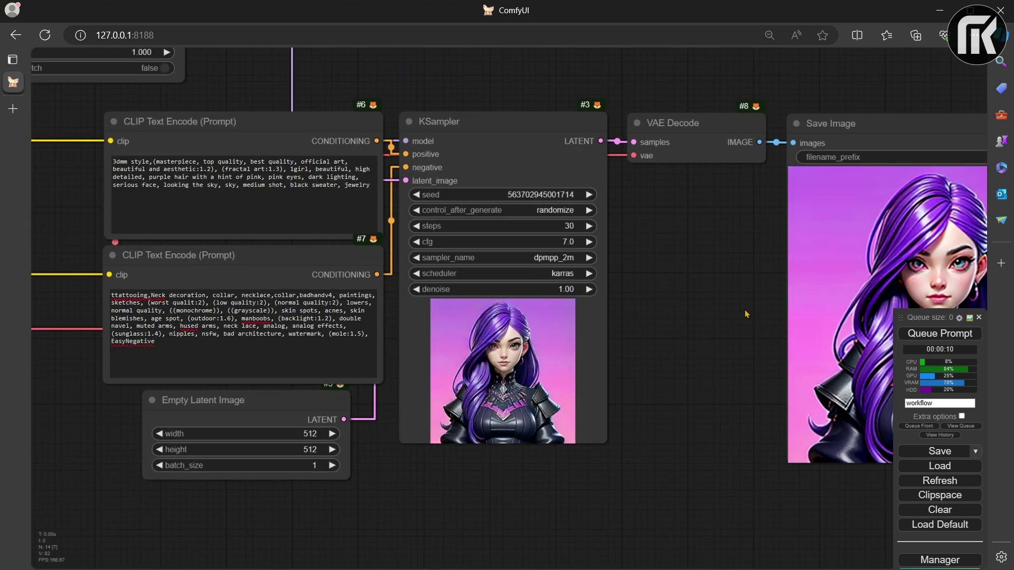
{"action": "left_click_drag", "start_coordinate": [748, 312], "coordinate": [876, 222]}
Step: Paint over the girl's face on the mask image in the MaskEditor
{"action": "scroll", "coordinate": [893, 253], "scroll_direction": "down", "scroll_amount": 3}
{"action": "scroll", "coordinate": [331, 296], "scroll_direction": "up", "scroll_amount": 4}
{"action": "scroll", "coordinate": [332, 296], "scroll_direction": "up", "scroll_amount": 4}
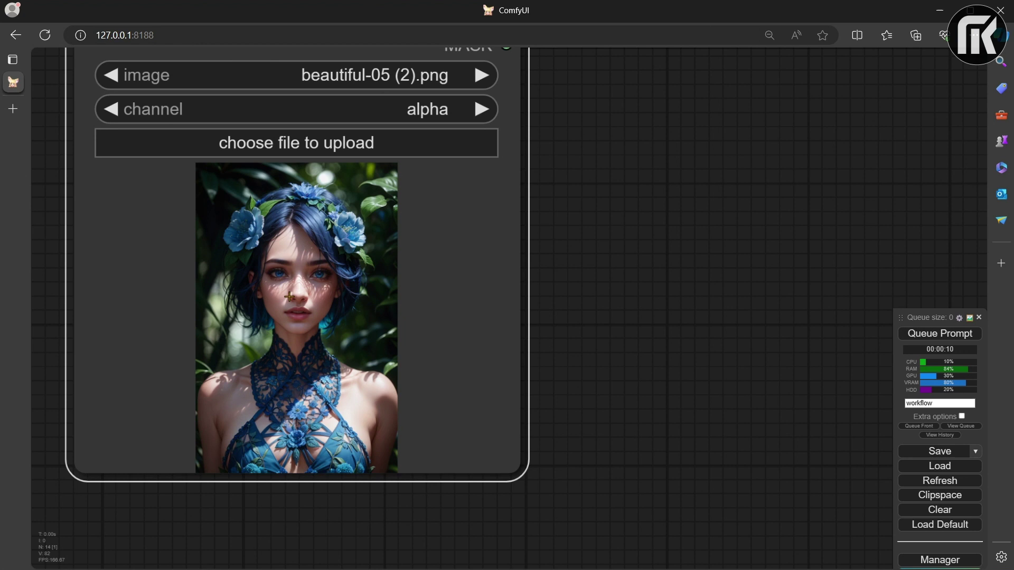
{"action": "scroll", "coordinate": [560, 263], "scroll_direction": "down", "scroll_amount": 5}
{"action": "scroll", "coordinate": [806, 262], "scroll_direction": "down", "scroll_amount": 5}
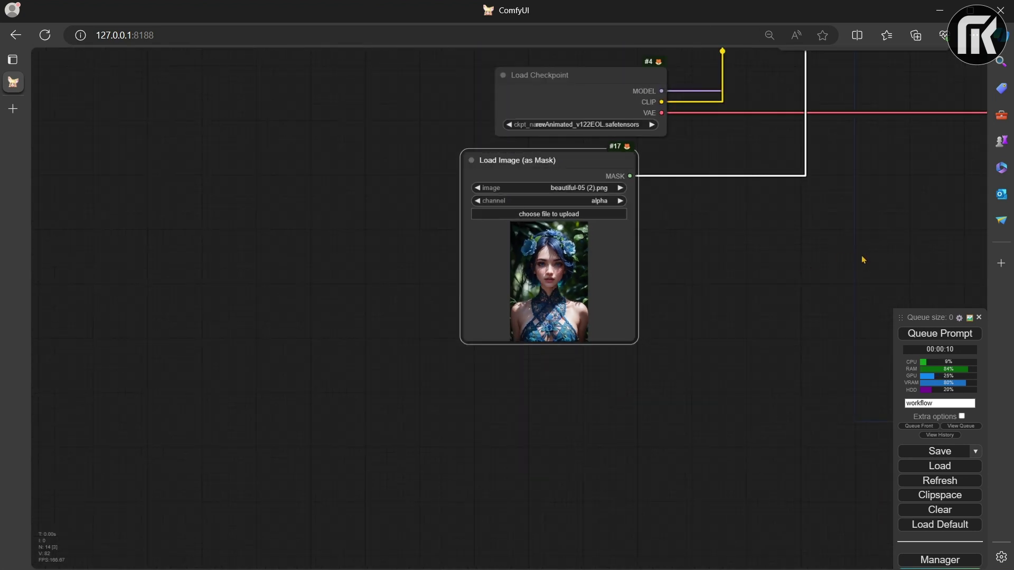
{"action": "left_click_drag", "start_coordinate": [862, 260], "coordinate": [513, 318]}
{"action": "scroll", "coordinate": [496, 306], "scroll_direction": "down", "scroll_amount": 4}
{"action": "left_click_drag", "start_coordinate": [704, 293], "coordinate": [789, 305]}
{"action": "scroll", "coordinate": [400, 407], "scroll_direction": "up", "scroll_amount": 5}
{"action": "left_click_drag", "start_coordinate": [401, 408], "coordinate": [339, 342]}
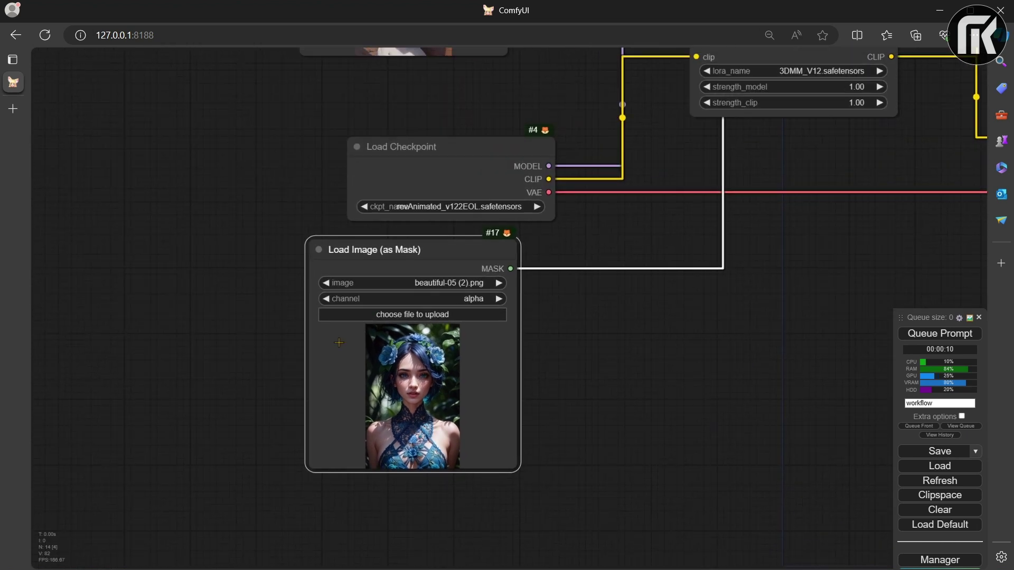
{"action": "scroll", "coordinate": [414, 379], "scroll_direction": "up", "scroll_amount": 2}
{"action": "left_click_drag", "start_coordinate": [688, 410], "coordinate": [581, 325]}
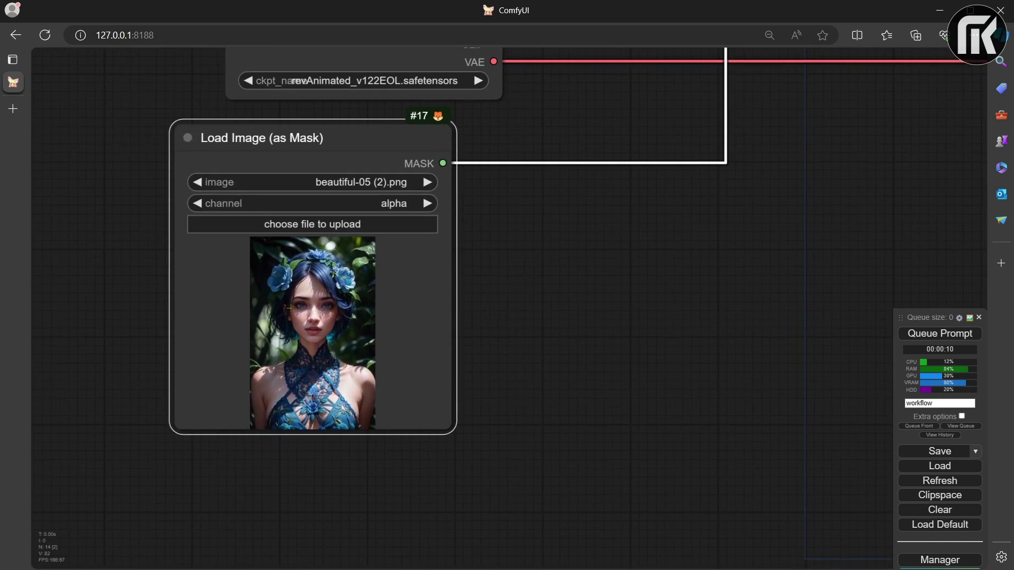
{"action": "right_click", "coordinate": [290, 316]}
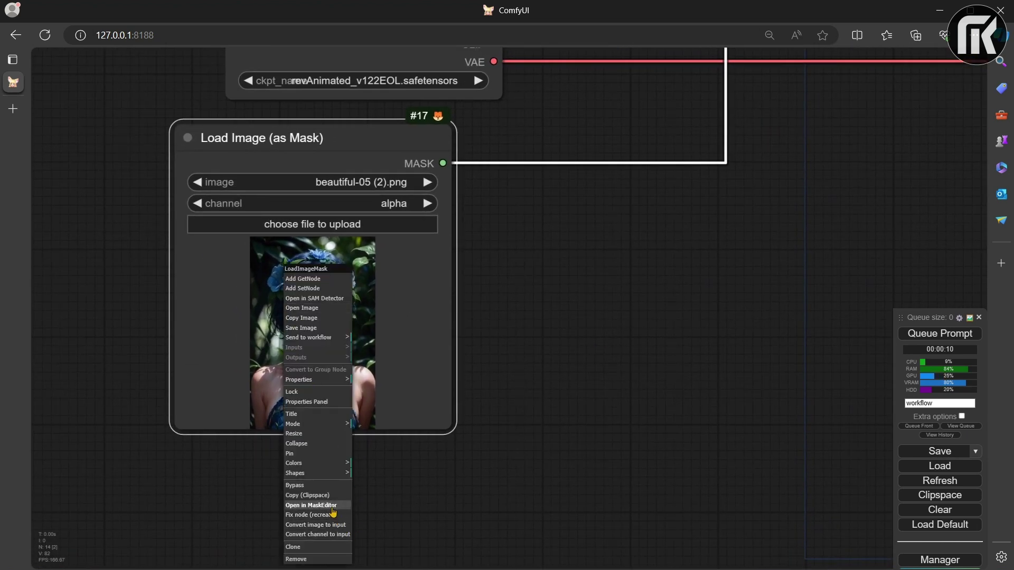
{"action": "left_click", "coordinate": [312, 506]}
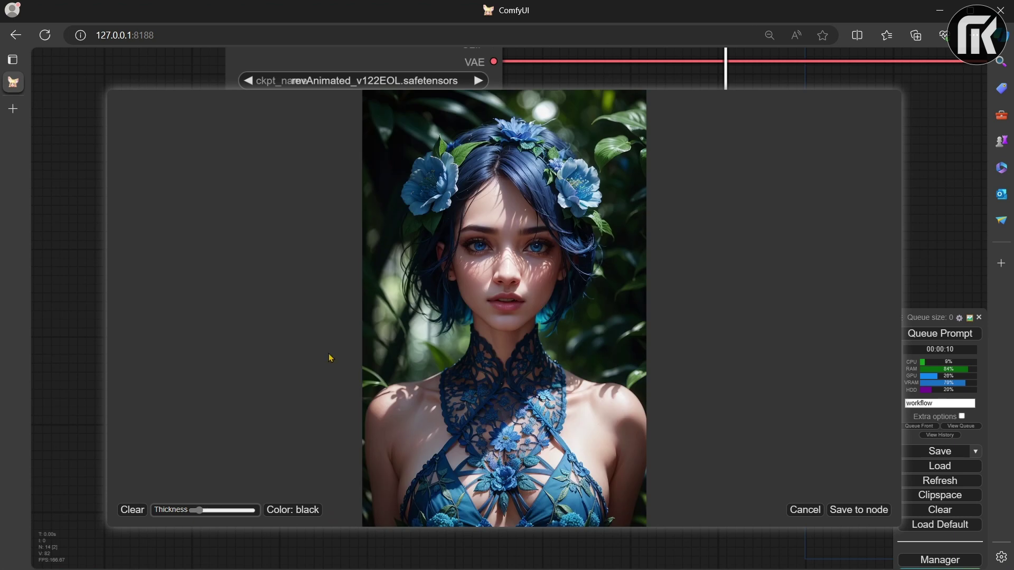
{"action": "scroll", "coordinate": [329, 358], "scroll_direction": "up", "scroll_amount": 15}
{"action": "mouse_move", "coordinate": [502, 233]}
{"action": "left_mouse_down"}
{"action": "mouse_move", "coordinate": [505, 286]}
{"action": "mouse_move", "coordinate": [489, 267]}
{"action": "mouse_move", "coordinate": [500, 289]}
{"action": "mouse_move", "coordinate": [534, 233]}
{"action": "mouse_move", "coordinate": [528, 240]}
{"action": "mouse_move", "coordinate": [545, 235]}
{"action": "mouse_move", "coordinate": [520, 187]}
{"action": "mouse_move", "coordinate": [478, 197]}
{"action": "mouse_move", "coordinate": [462, 261]}
{"action": "left_mouse_up"}
{"action": "scroll", "coordinate": [502, 292], "scroll_direction": "down", "scroll_amount": 8}
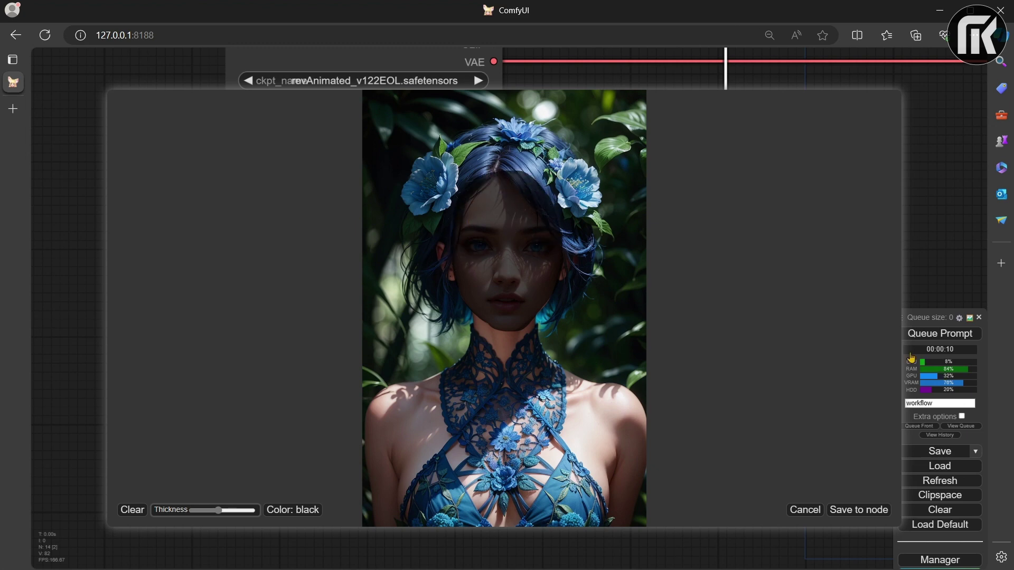
Step: Save the painted mask to the node and generate a new portrait
{"action": "left_click", "coordinate": [840, 510]}
{"action": "key", "text": "ctrl+Return"}
{"action": "scroll", "coordinate": [782, 368], "scroll_direction": "down", "scroll_amount": 3}
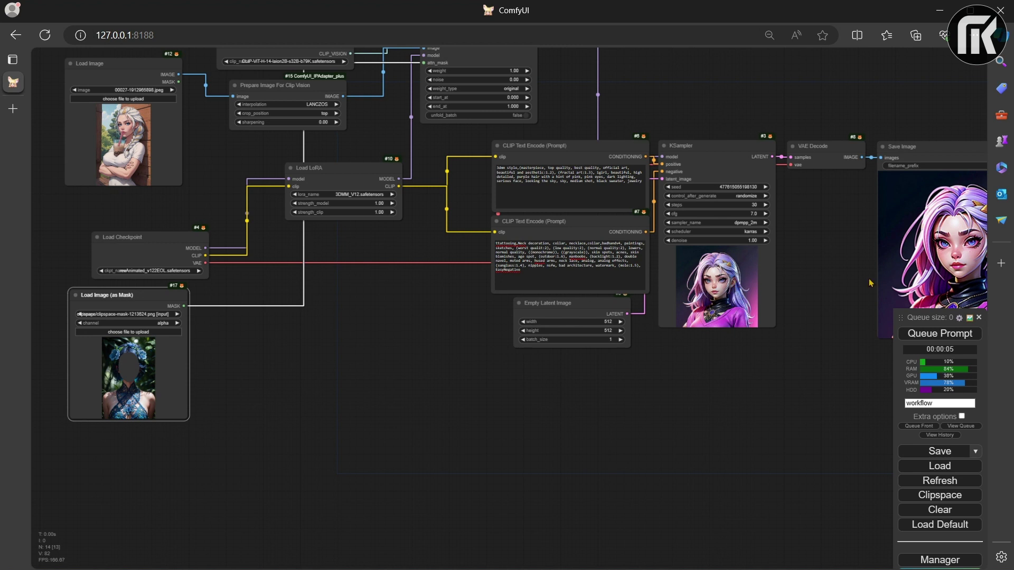
{"action": "scroll", "coordinate": [871, 283], "scroll_direction": "down", "scroll_amount": 1}
{"action": "left_click_drag", "start_coordinate": [758, 374], "coordinate": [737, 373]}
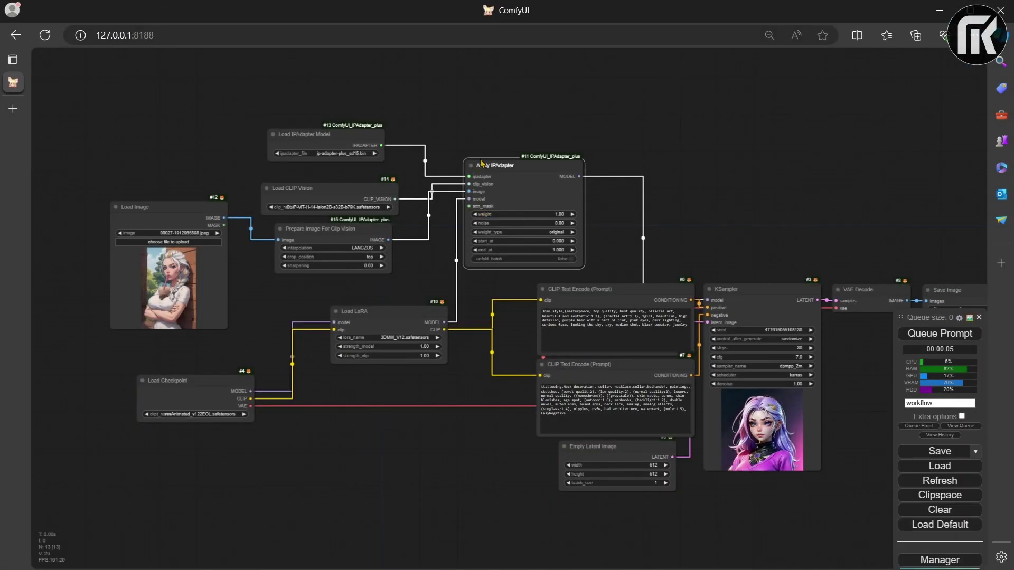
Step: Copy the Load Image, Prepare Image For Clip Vision and Apply IPAdapter nodes, pasting them up and right
{"action": "left_click", "coordinate": [578, 137]}
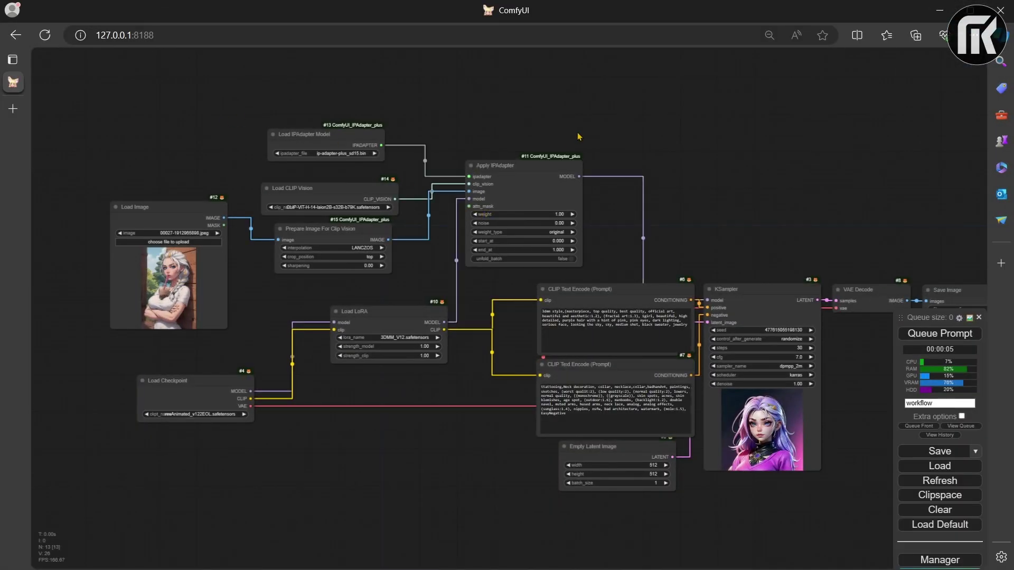
{"action": "left_click", "coordinate": [510, 165]}
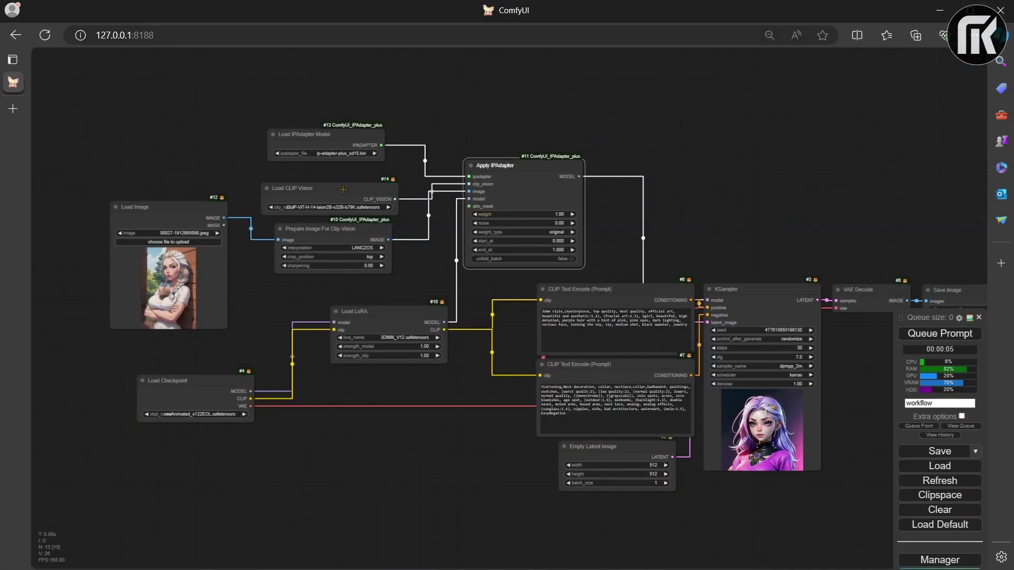
{"action": "left_click_drag", "start_coordinate": [335, 230], "coordinate": [333, 232]}
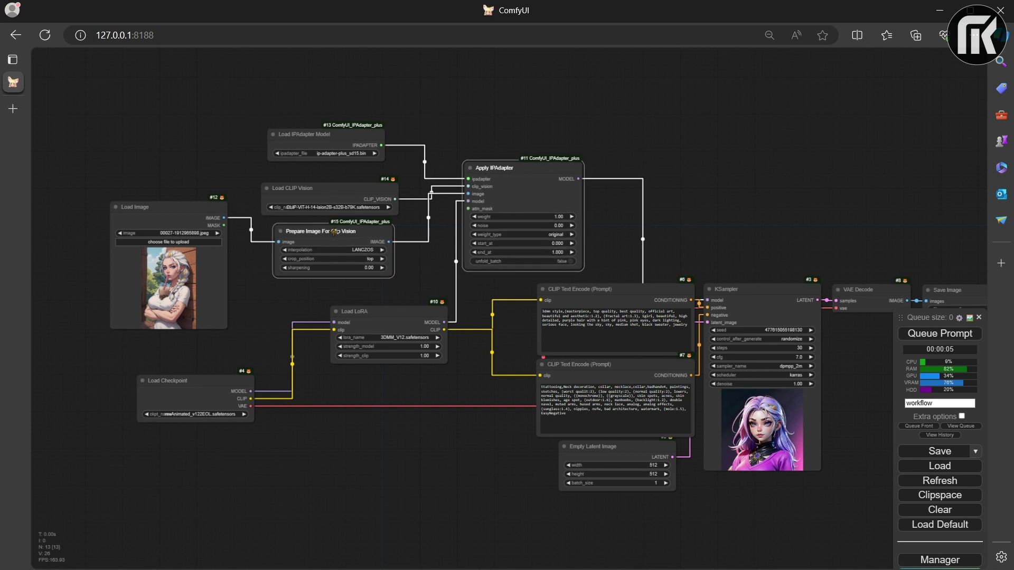
{"action": "left_click", "coordinate": [188, 207]}
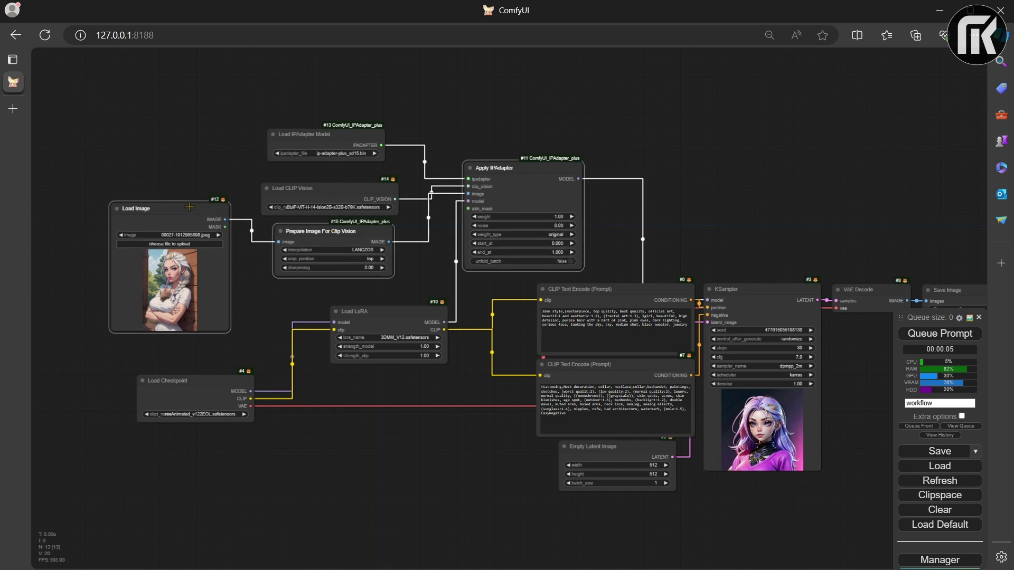
{"action": "key", "text": "ctrl+v"}
{"action": "left_click_drag", "start_coordinate": [602, 200], "coordinate": [873, 109]}
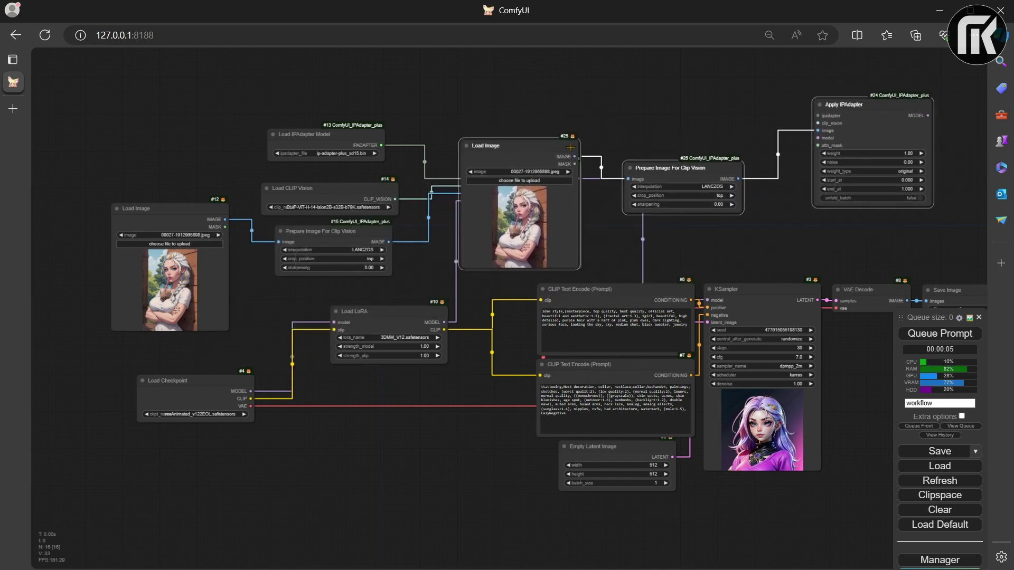
Step: Arrange the copied nodes and connect the IPAdapter and CLIP Vision models to the second Apply IPAdapter
{"action": "left_click_drag", "start_coordinate": [545, 140], "coordinate": [628, 58]}
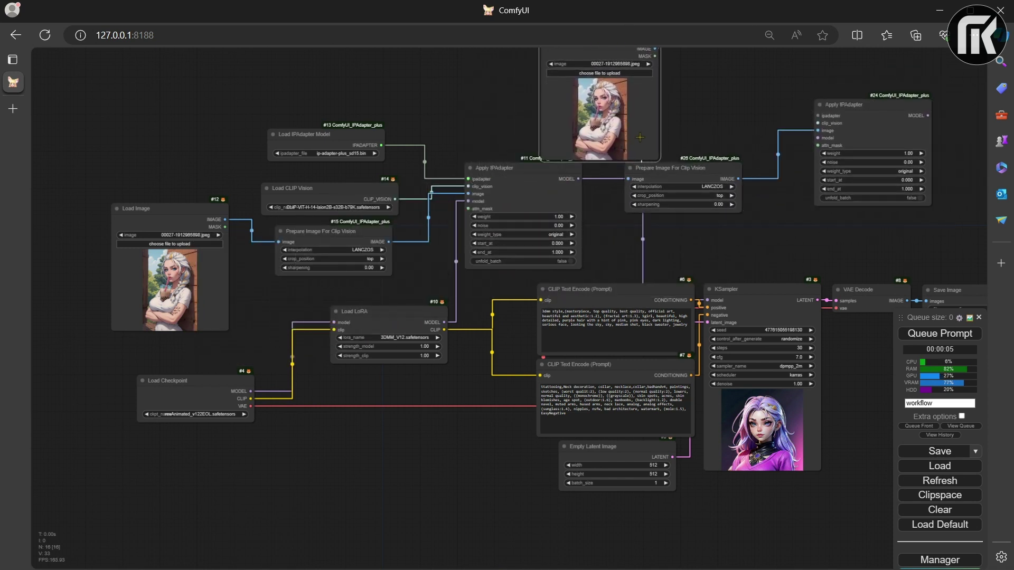
{"action": "left_click_drag", "start_coordinate": [649, 117], "coordinate": [626, 205]}
{"action": "left_click_drag", "start_coordinate": [571, 118], "coordinate": [508, 77]}
{"action": "left_click_drag", "start_coordinate": [655, 255], "coordinate": [687, 281]}
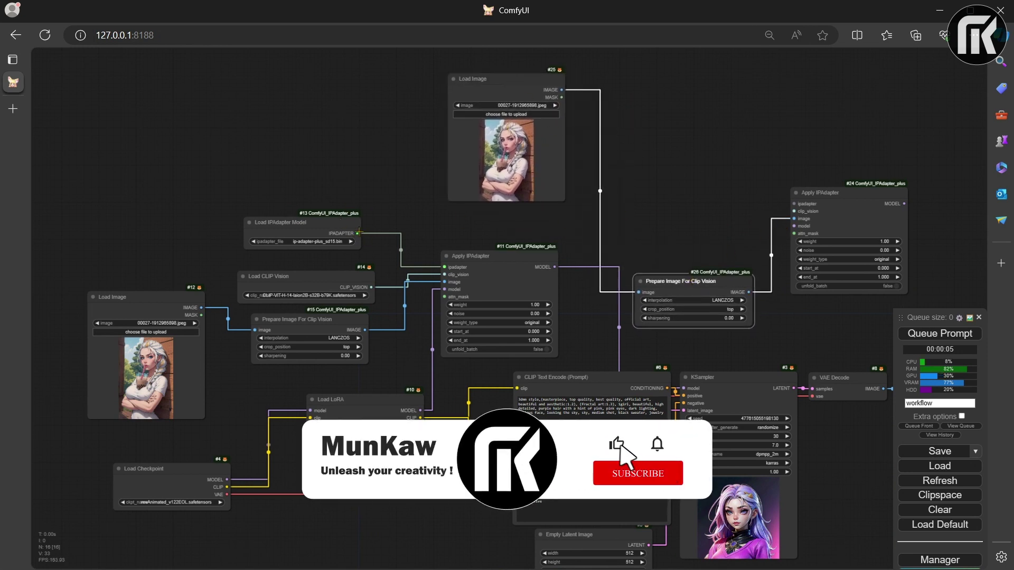
{"action": "left_click_drag", "start_coordinate": [358, 233], "coordinate": [794, 204]}
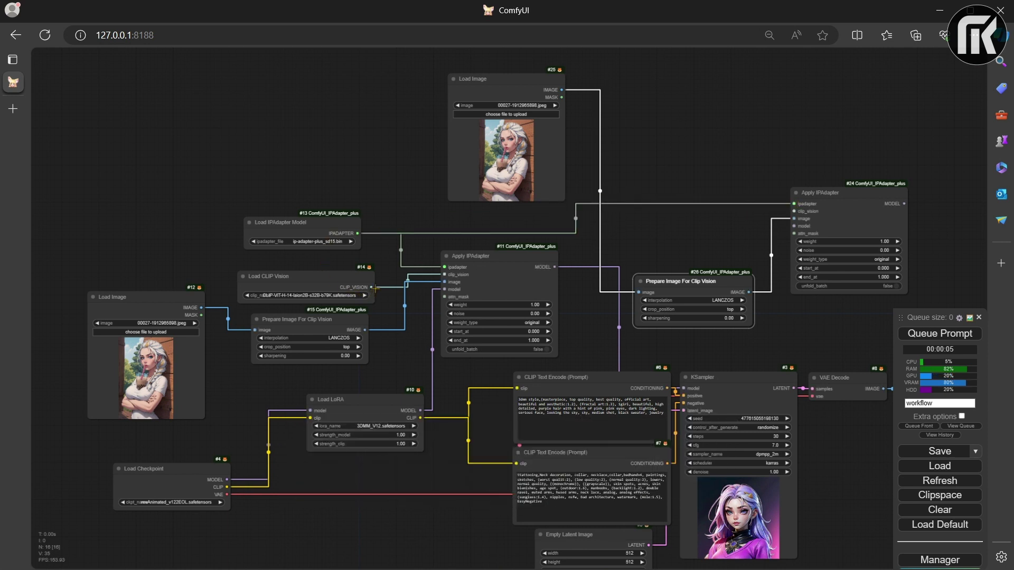
{"action": "left_click_drag", "start_coordinate": [373, 287], "coordinate": [789, 212]}
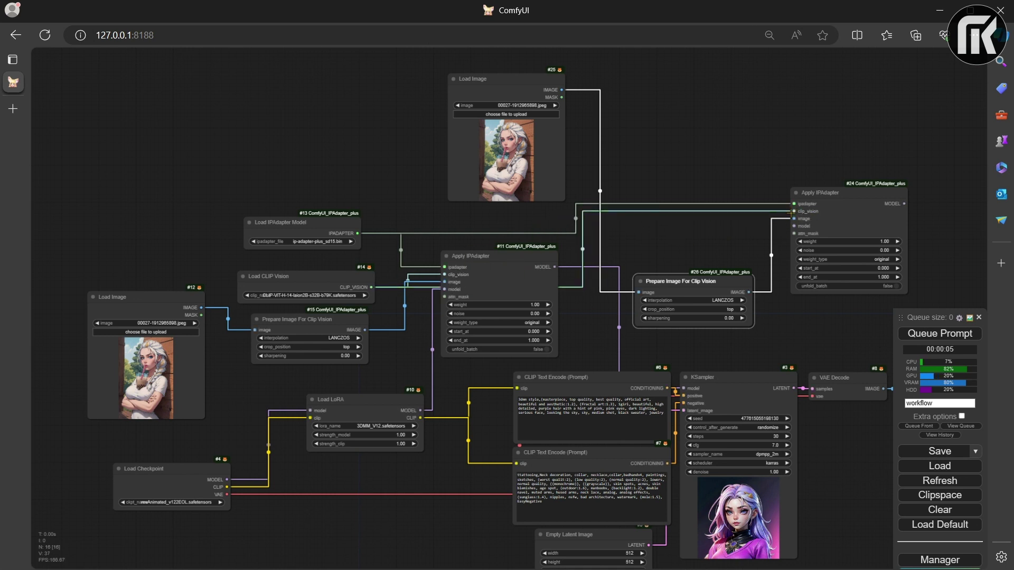
Step: Route the model from the first Apply IPAdapter through the second into the KSampler, and load L-02.png
{"action": "left_click_drag", "start_coordinate": [520, 259], "coordinate": [510, 252]}
{"action": "left_click", "coordinate": [817, 200]}
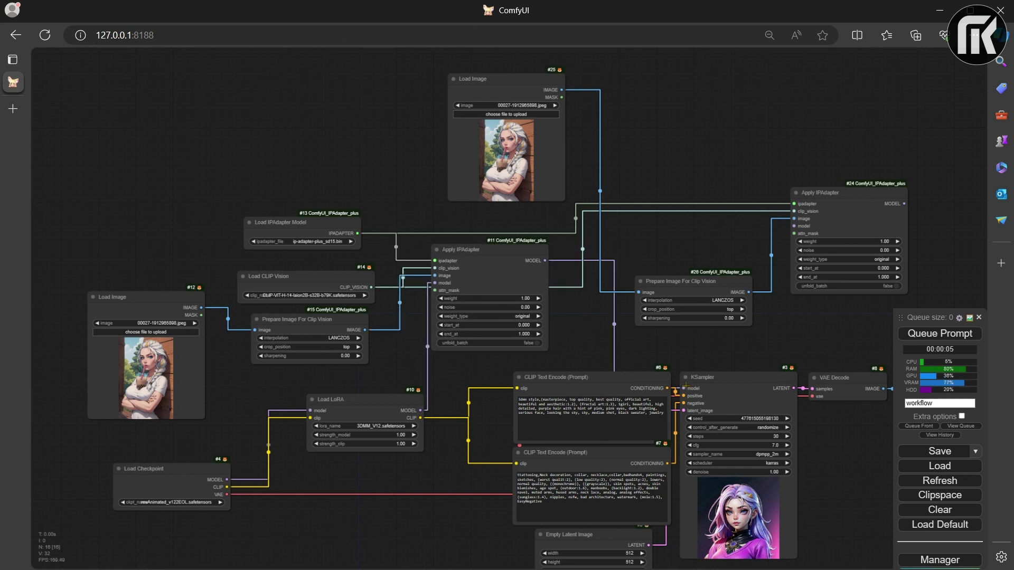
{"action": "left_click_drag", "start_coordinate": [685, 388], "coordinate": [793, 226]}
{"action": "left_click_drag", "start_coordinate": [904, 204], "coordinate": [684, 388]}
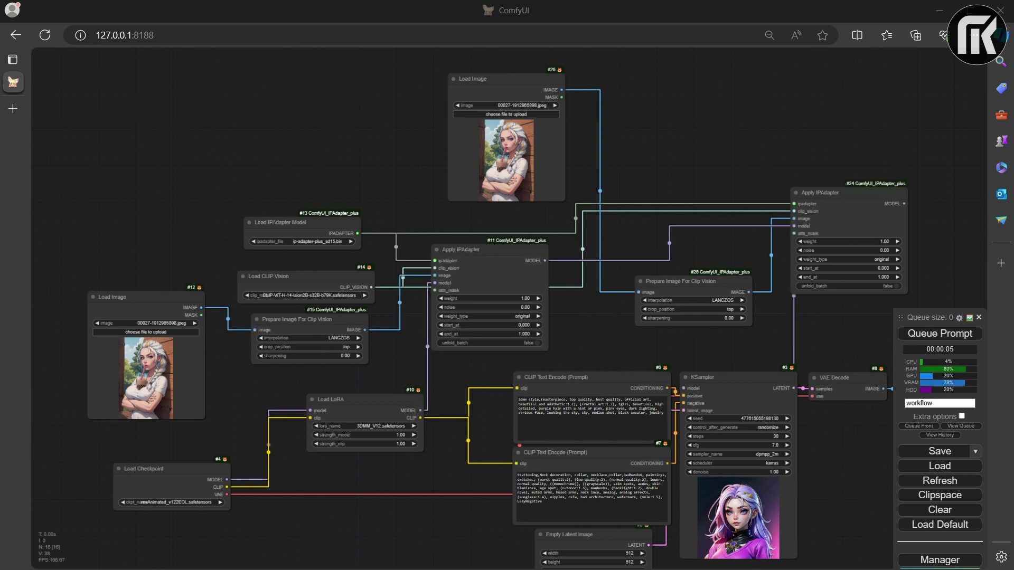
{"action": "left_click_drag", "start_coordinate": [689, 140], "coordinate": [504, 174]}
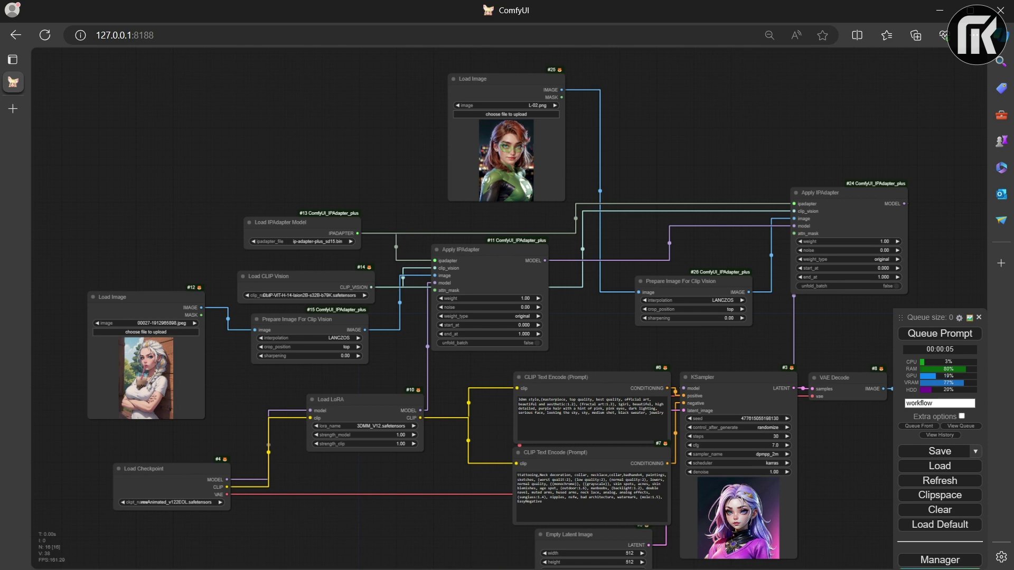
Step: Queue the two-IPAdapter workflow and view the resulting pink-haired girl in a green outfit
{"action": "scroll", "coordinate": [636, 232], "scroll_direction": "up", "scroll_amount": 1}
{"action": "key", "text": "ctrl+Return"}
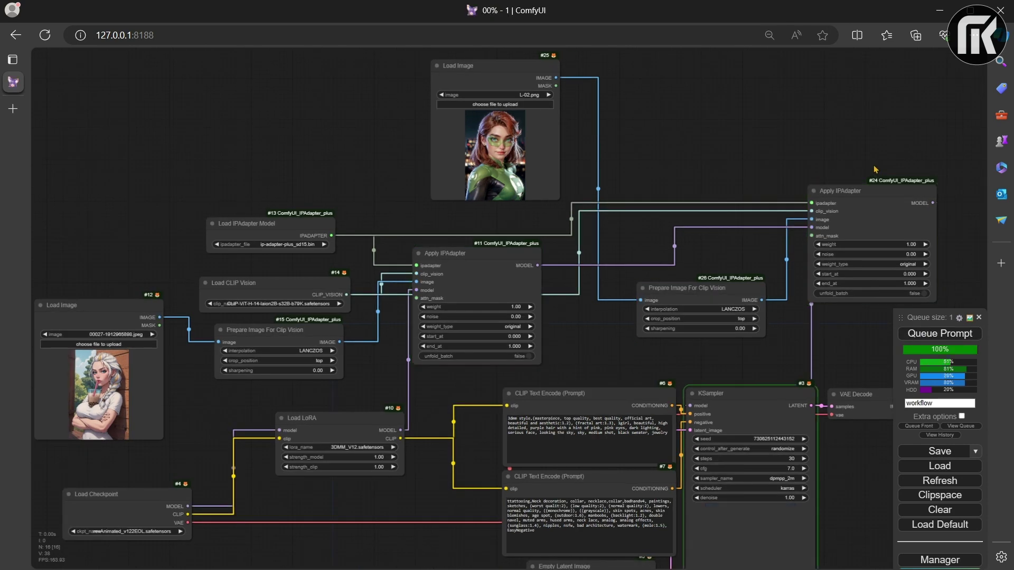
{"action": "left_click_drag", "start_coordinate": [874, 153], "coordinate": [702, 79]}
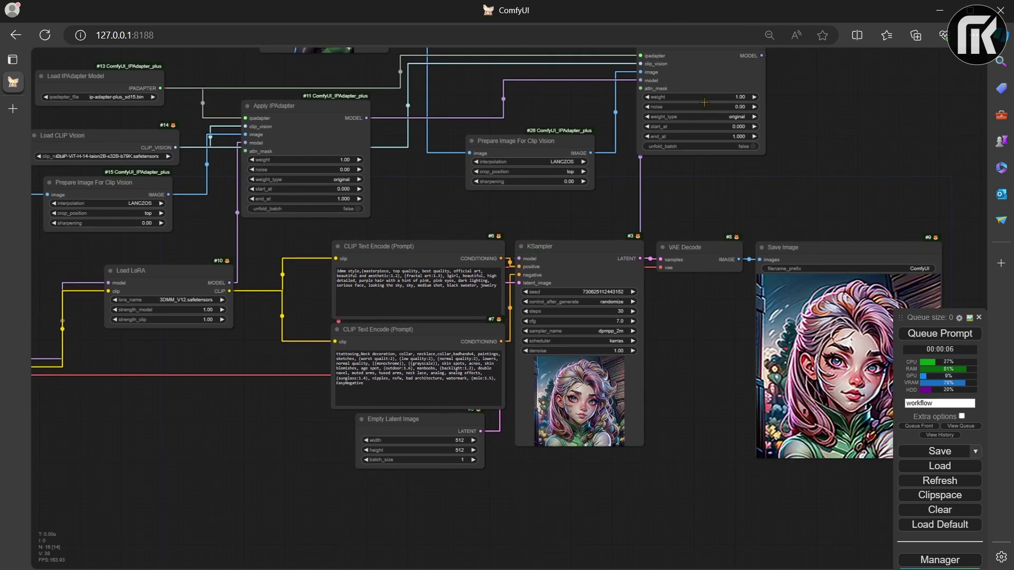
{"action": "scroll", "coordinate": [896, 212], "scroll_direction": "down", "scroll_amount": 3}
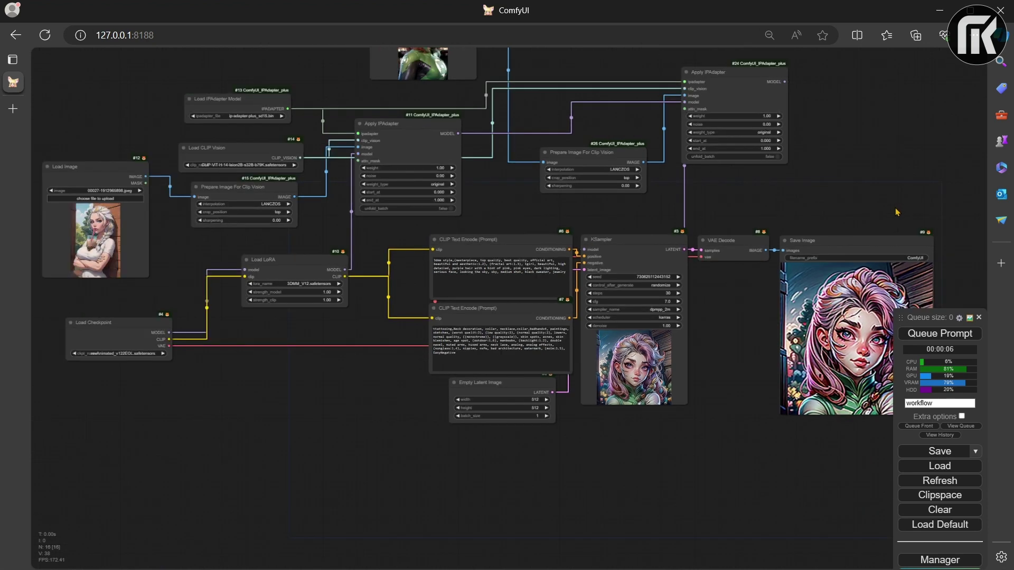
{"action": "scroll", "coordinate": [898, 214], "scroll_direction": "up", "scroll_amount": 3}
{"action": "scroll", "coordinate": [579, 235], "scroll_direction": "down", "scroll_amount": 2}
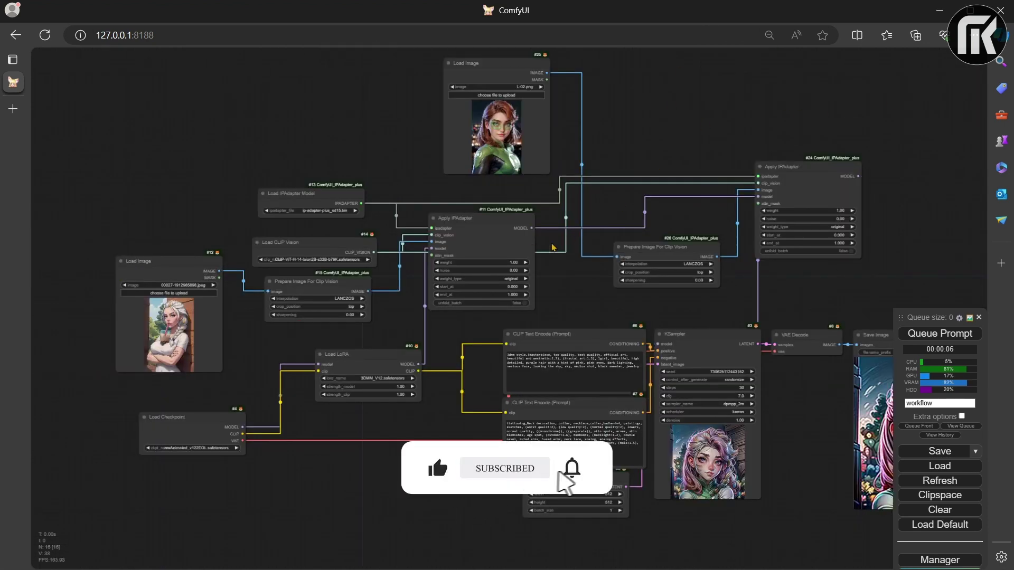
Step: Set the weight of both Apply IPAdapter nodes to 0.50
{"action": "scroll", "coordinate": [528, 246], "scroll_direction": "up", "scroll_amount": 6}
{"action": "left_click", "coordinate": [468, 275]}
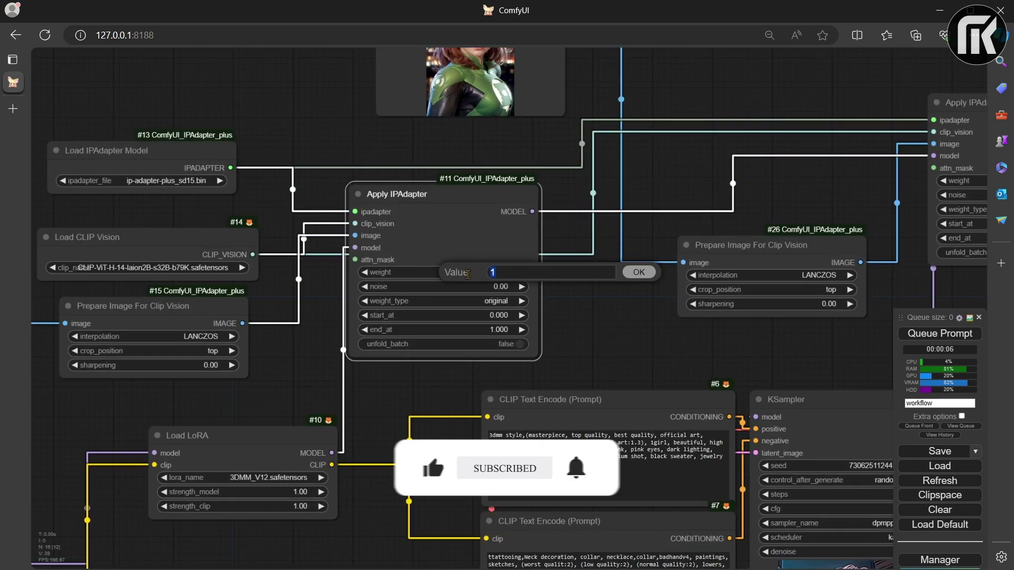
{"action": "key", "text": "Return"}
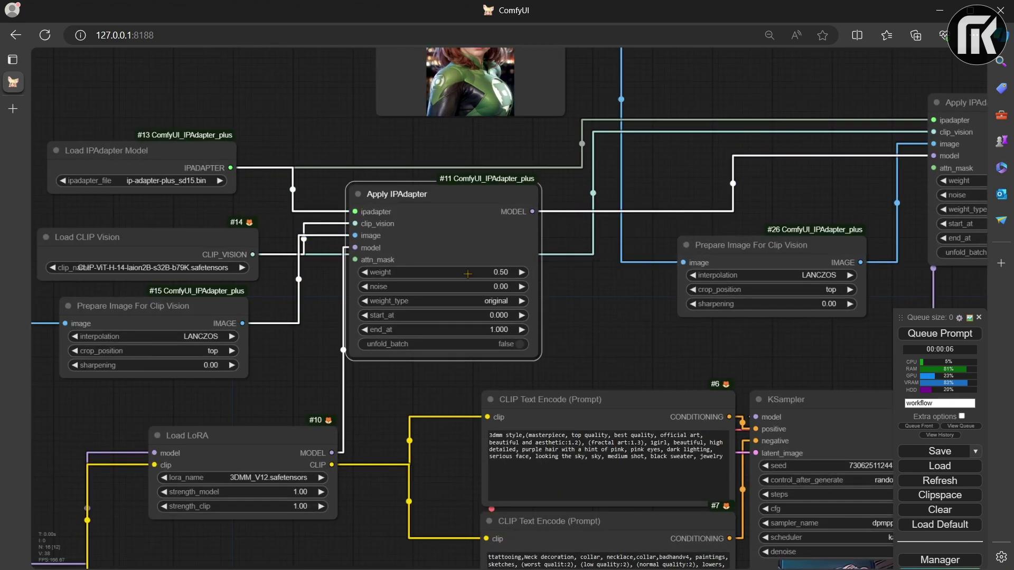
{"action": "left_click_drag", "start_coordinate": [808, 196], "coordinate": [723, 212]}
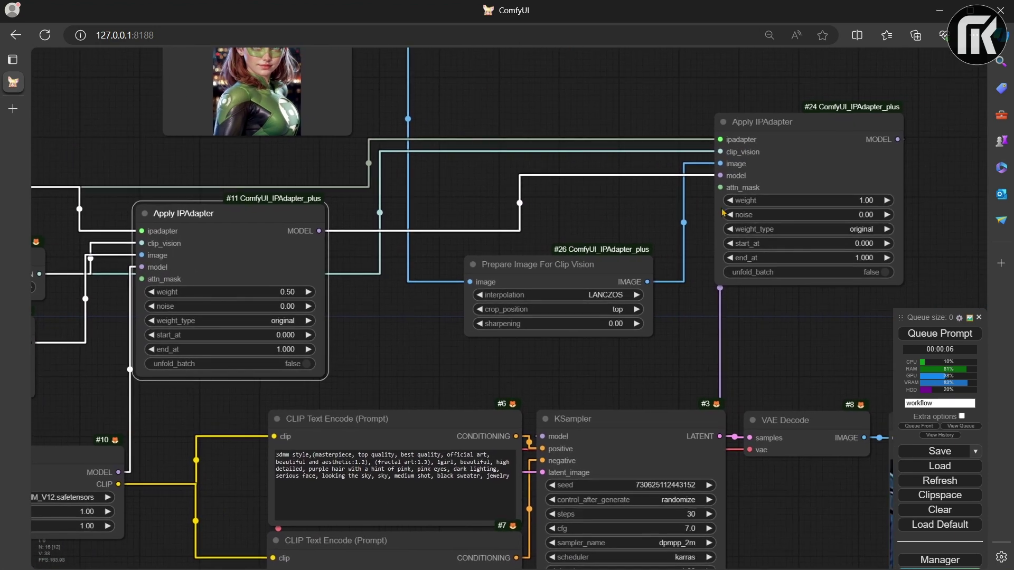
{"action": "left_click", "coordinate": [846, 199]}
{"action": "key", "text": "Return"}
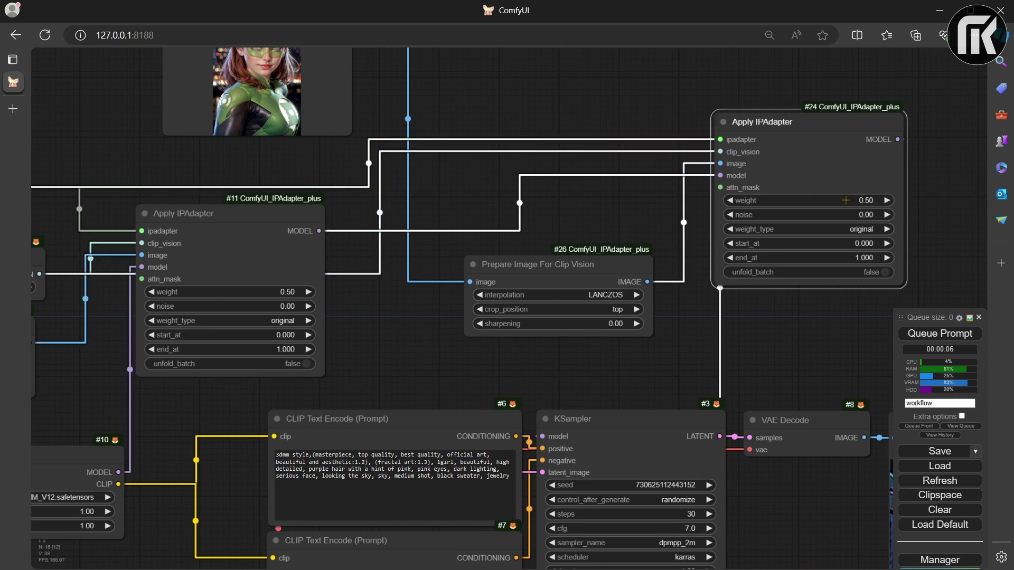
Step: Generate a new image with the 0.50 weights and review the blended purple-haired portrait
{"action": "left_click", "coordinate": [942, 334]}
{"action": "left_click_drag", "start_coordinate": [847, 365], "coordinate": [466, 131]}
{"action": "scroll", "coordinate": [466, 131], "scroll_direction": "down", "scroll_amount": 1}
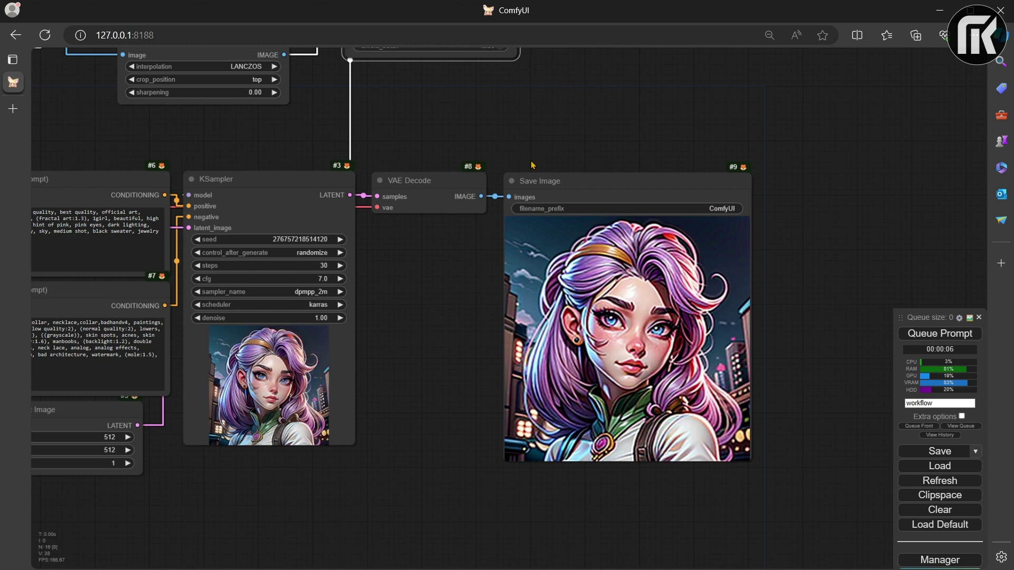
{"action": "scroll", "coordinate": [531, 165], "scroll_direction": "down", "scroll_amount": 3}
{"action": "left_click_drag", "start_coordinate": [532, 164], "coordinate": [732, 298]}
{"action": "scroll", "coordinate": [730, 294], "scroll_direction": "down", "scroll_amount": 3}
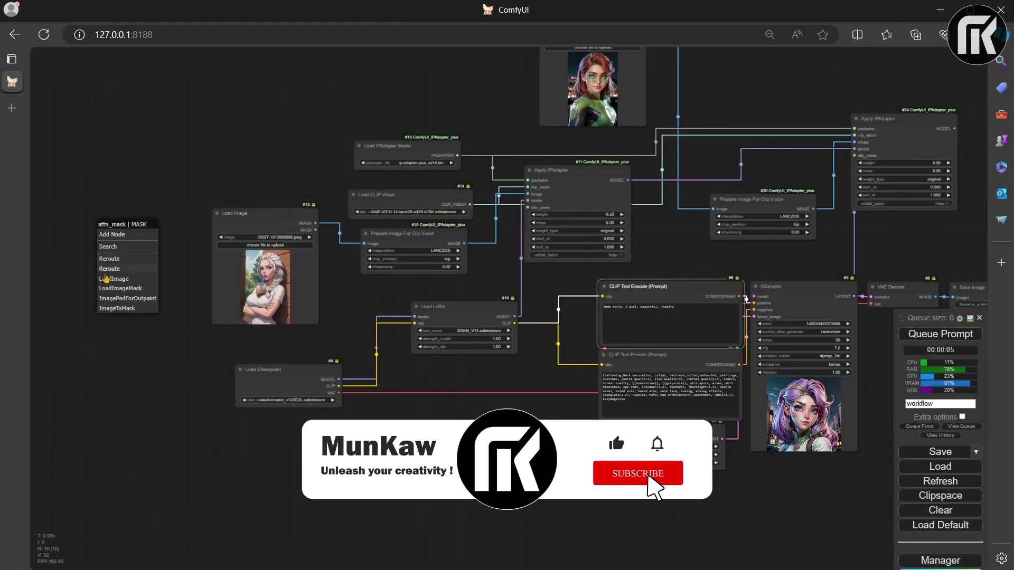
Step: Add a Load Image (as Mask) node with mask (1).jpg on attn_mask, and place a copy top right
{"action": "left_click", "coordinate": [116, 289]}
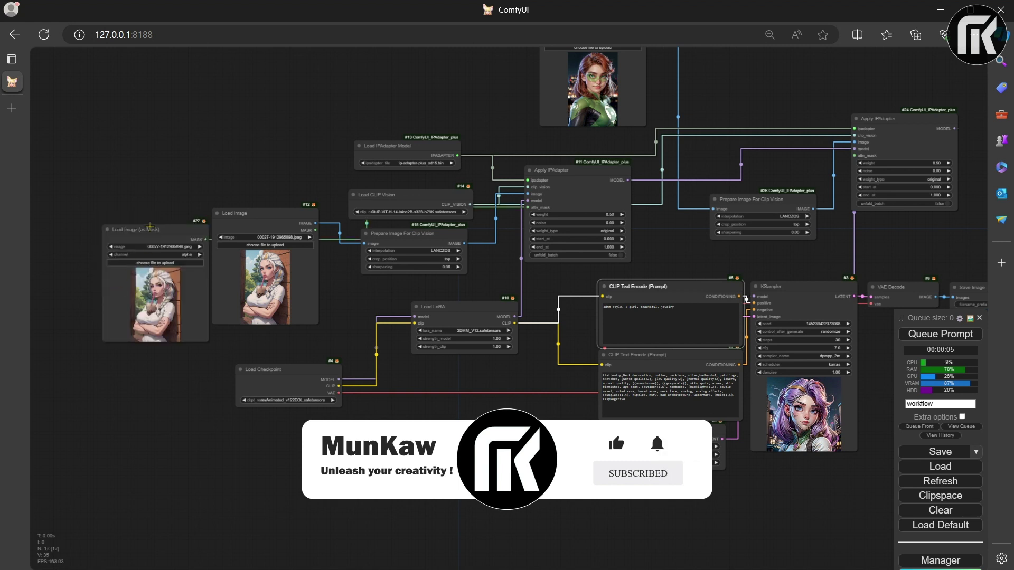
{"action": "left_click_drag", "start_coordinate": [152, 235], "coordinate": [116, 197]}
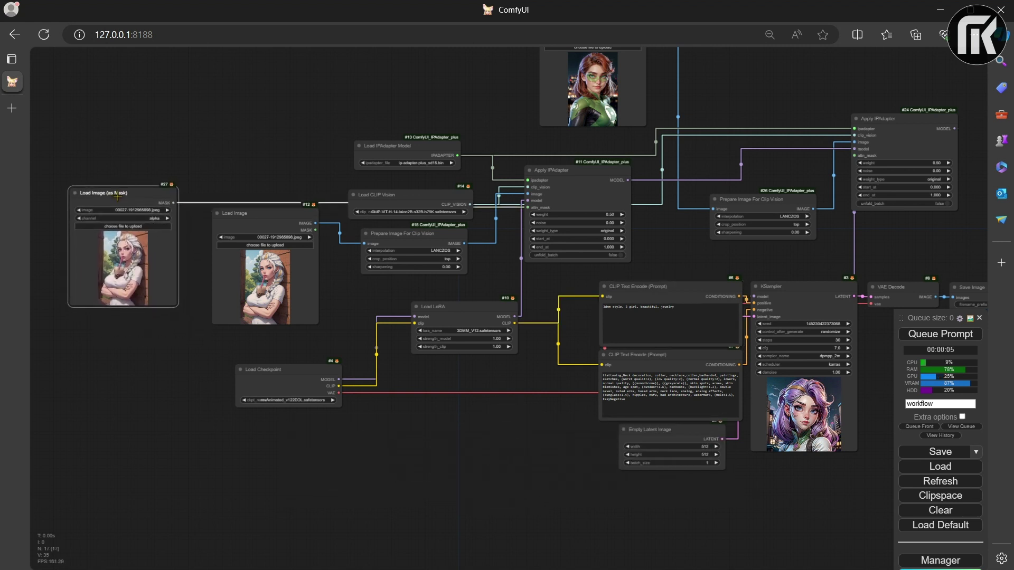
{"action": "left_click_drag", "start_coordinate": [325, 272], "coordinate": [122, 288]}
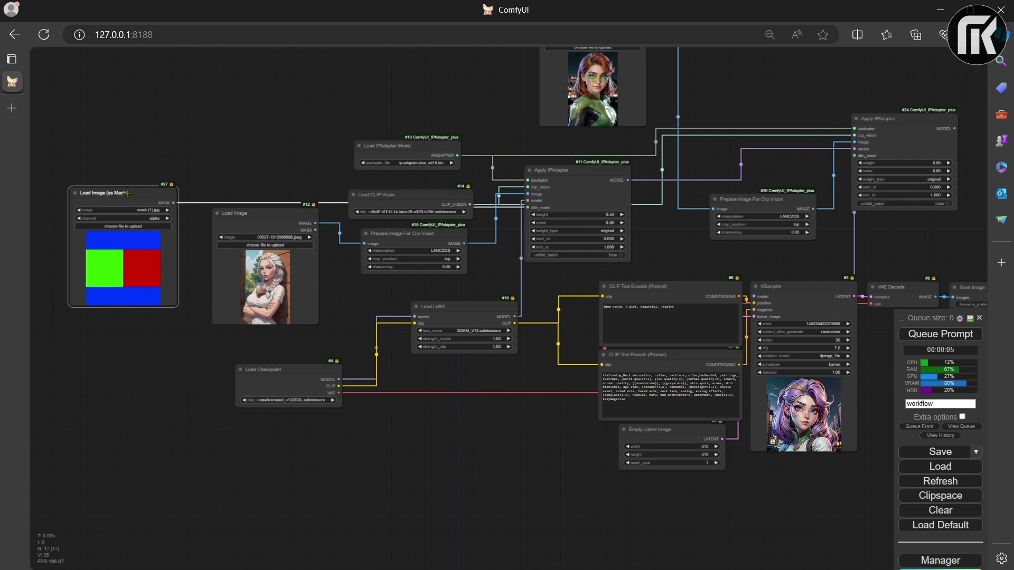
{"action": "mouse_move", "coordinate": [125, 193]}
{"action": "left_mouse_down"}
{"action": "mouse_move", "coordinate": [188, 161]}
{"action": "mouse_move", "coordinate": [627, 106]}
{"action": "mouse_move", "coordinate": [776, 98]}
{"action": "mouse_move", "coordinate": [761, 55]}
{"action": "mouse_move", "coordinate": [825, 94]}
{"action": "mouse_move", "coordinate": [856, 156]}
{"action": "left_mouse_up"}
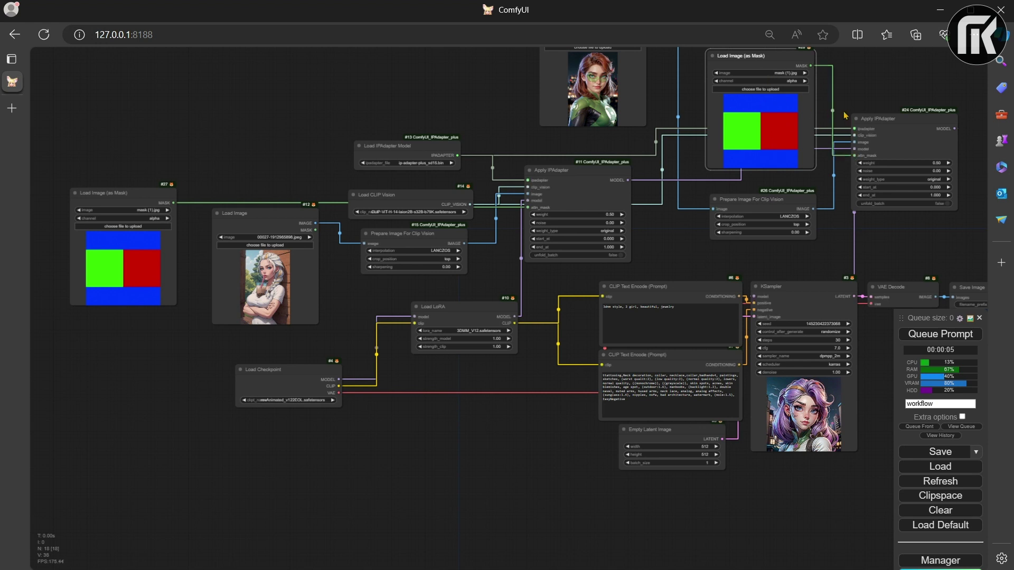
Step: Set the top-right mask loader's channel to red and the left mask loader's to green
{"action": "left_click_drag", "start_coordinate": [845, 115], "coordinate": [805, 192]}
{"action": "left_click_drag", "start_coordinate": [725, 133], "coordinate": [724, 83]}
{"action": "left_click", "coordinate": [749, 113]}
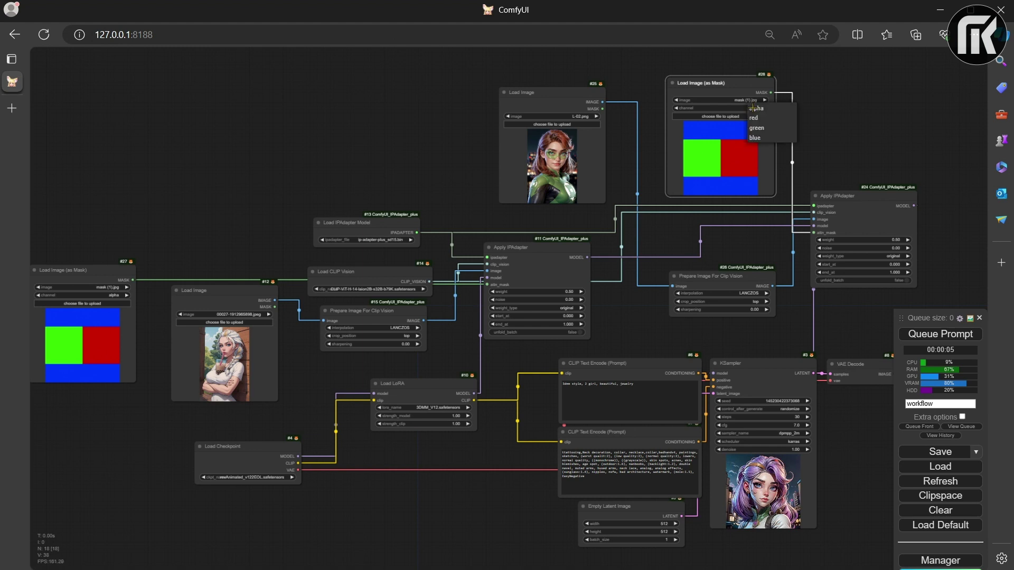
{"action": "left_click", "coordinate": [752, 117]}
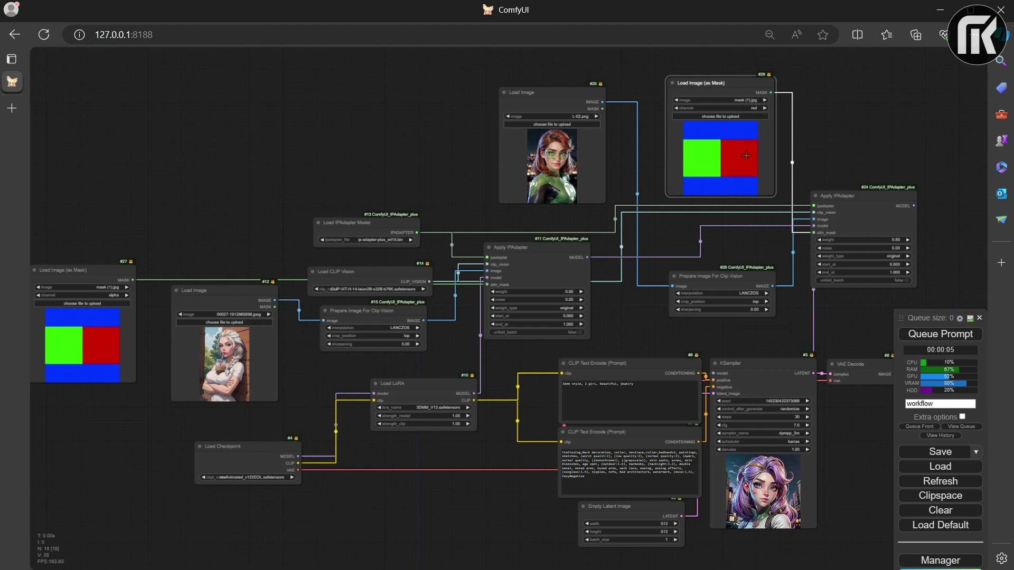
{"action": "left_click", "coordinate": [115, 297]}
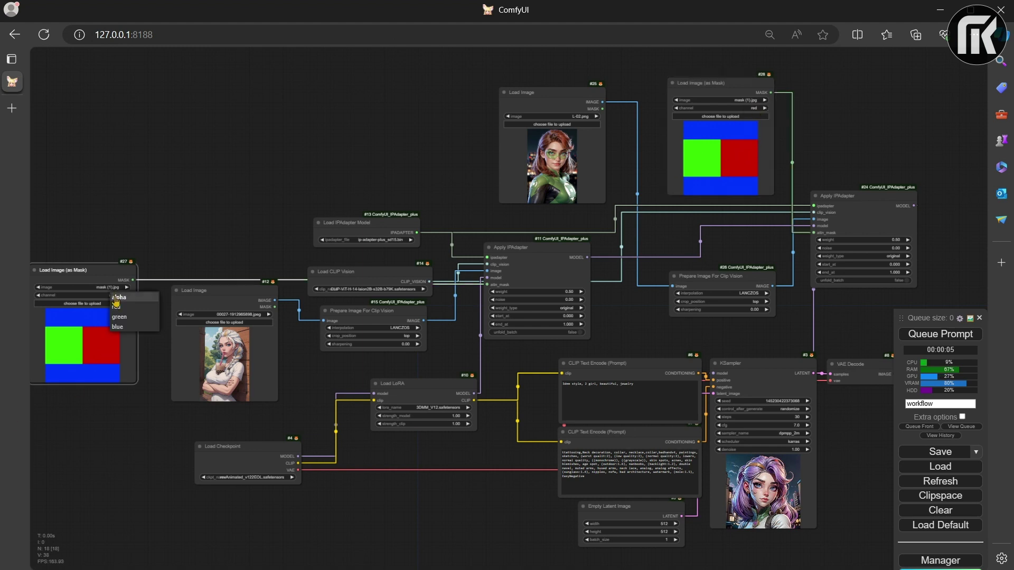
{"action": "left_click", "coordinate": [119, 317]}
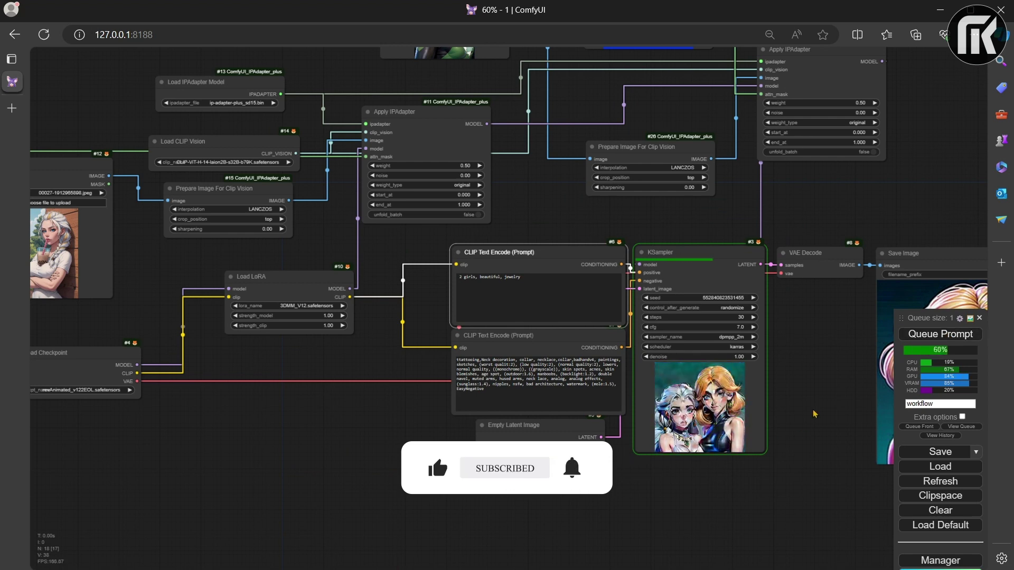
Step: Zoom out and pan to frame the full node graph beside the finished two-girl image
{"action": "scroll", "coordinate": [814, 414], "scroll_direction": "up", "scroll_amount": 3}
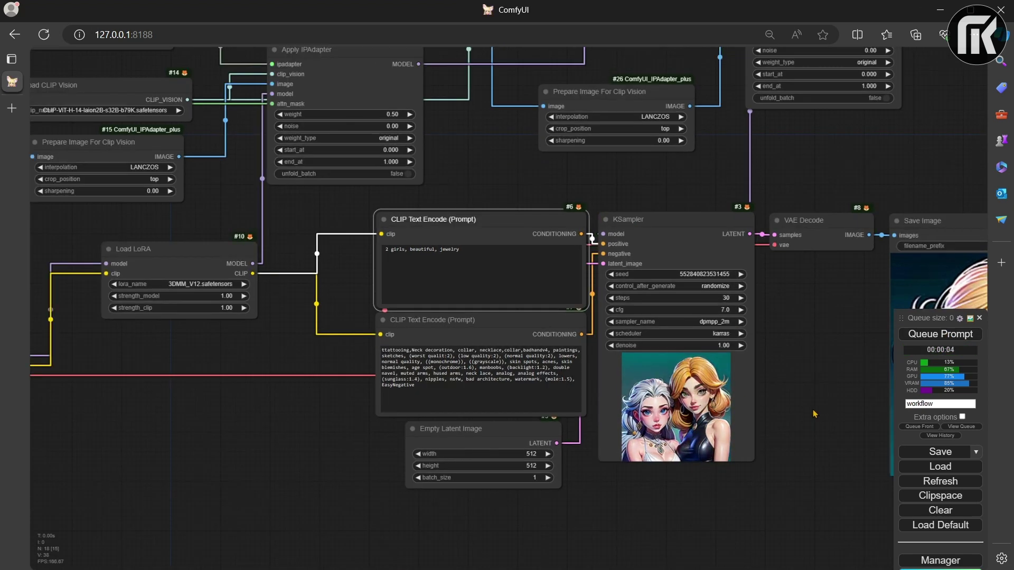
{"action": "scroll", "coordinate": [538, 360], "scroll_direction": "down", "scroll_amount": 6}
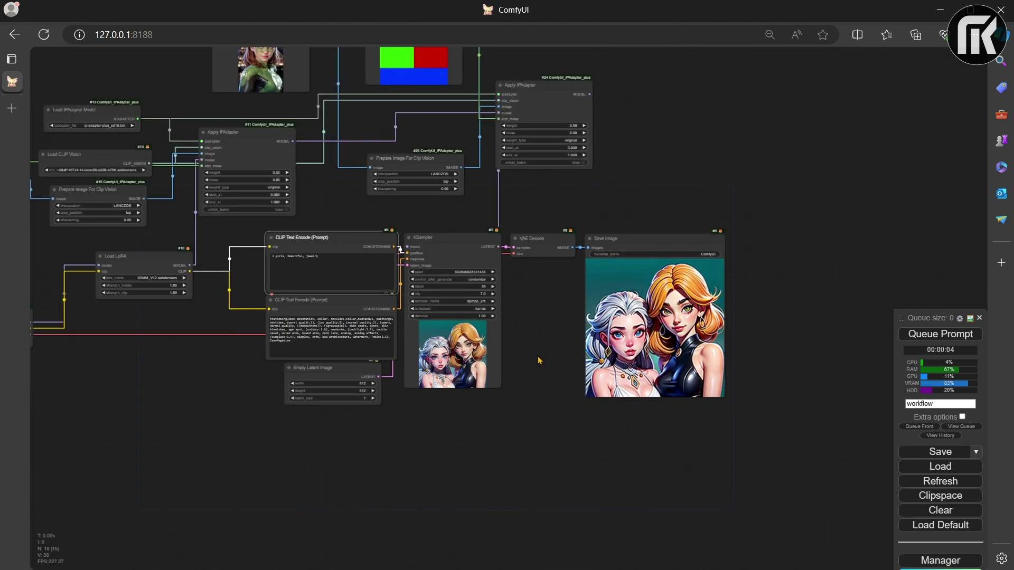
{"action": "left_click_drag", "start_coordinate": [538, 361], "coordinate": [649, 418]}
{"action": "scroll", "coordinate": [650, 418], "scroll_direction": "down", "scroll_amount": 2}
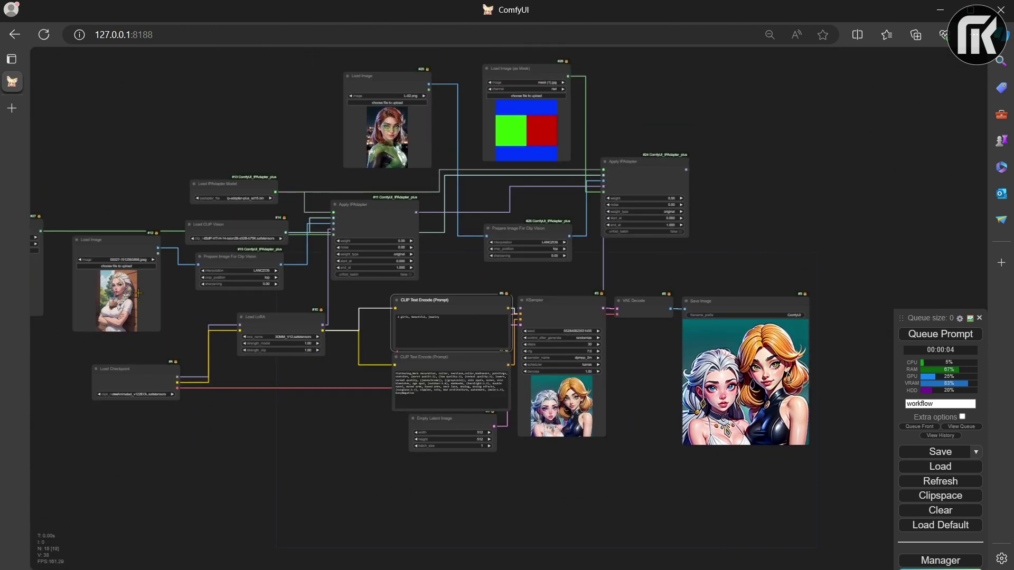
{"action": "left_click_drag", "start_coordinate": [157, 299], "coordinate": [238, 290]}
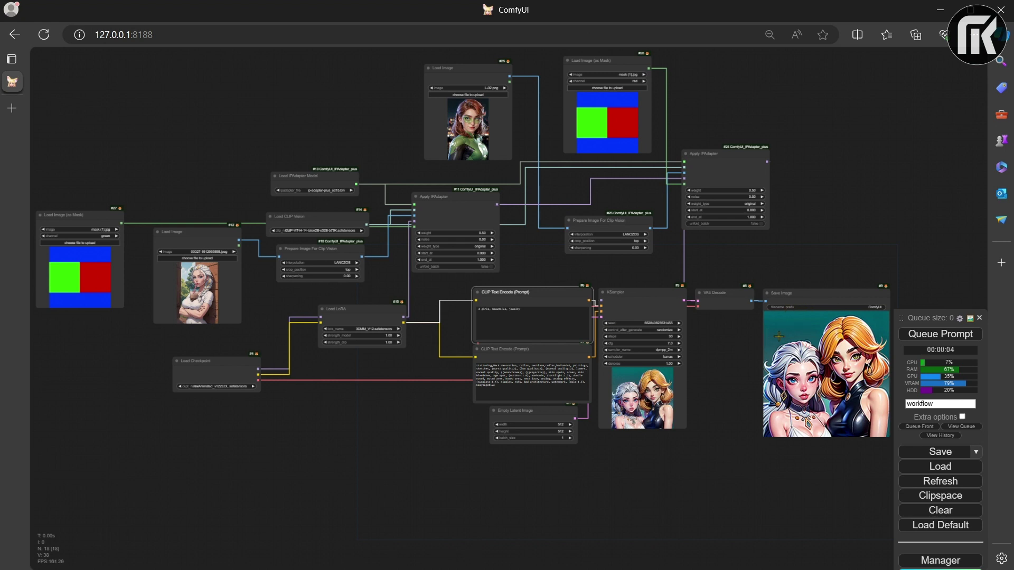
{"action": "scroll", "coordinate": [713, 384], "scroll_direction": "down", "scroll_amount": 2}
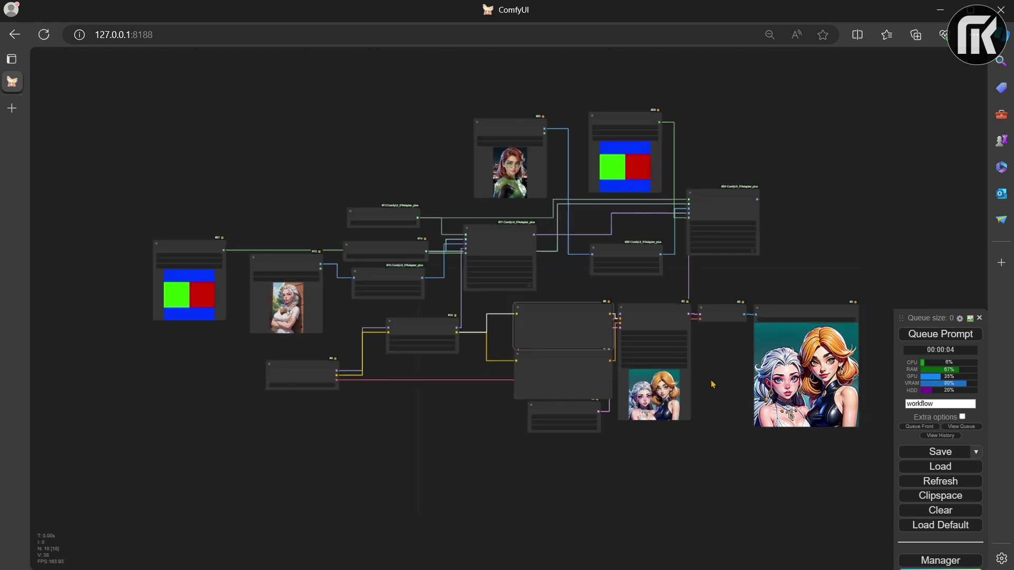